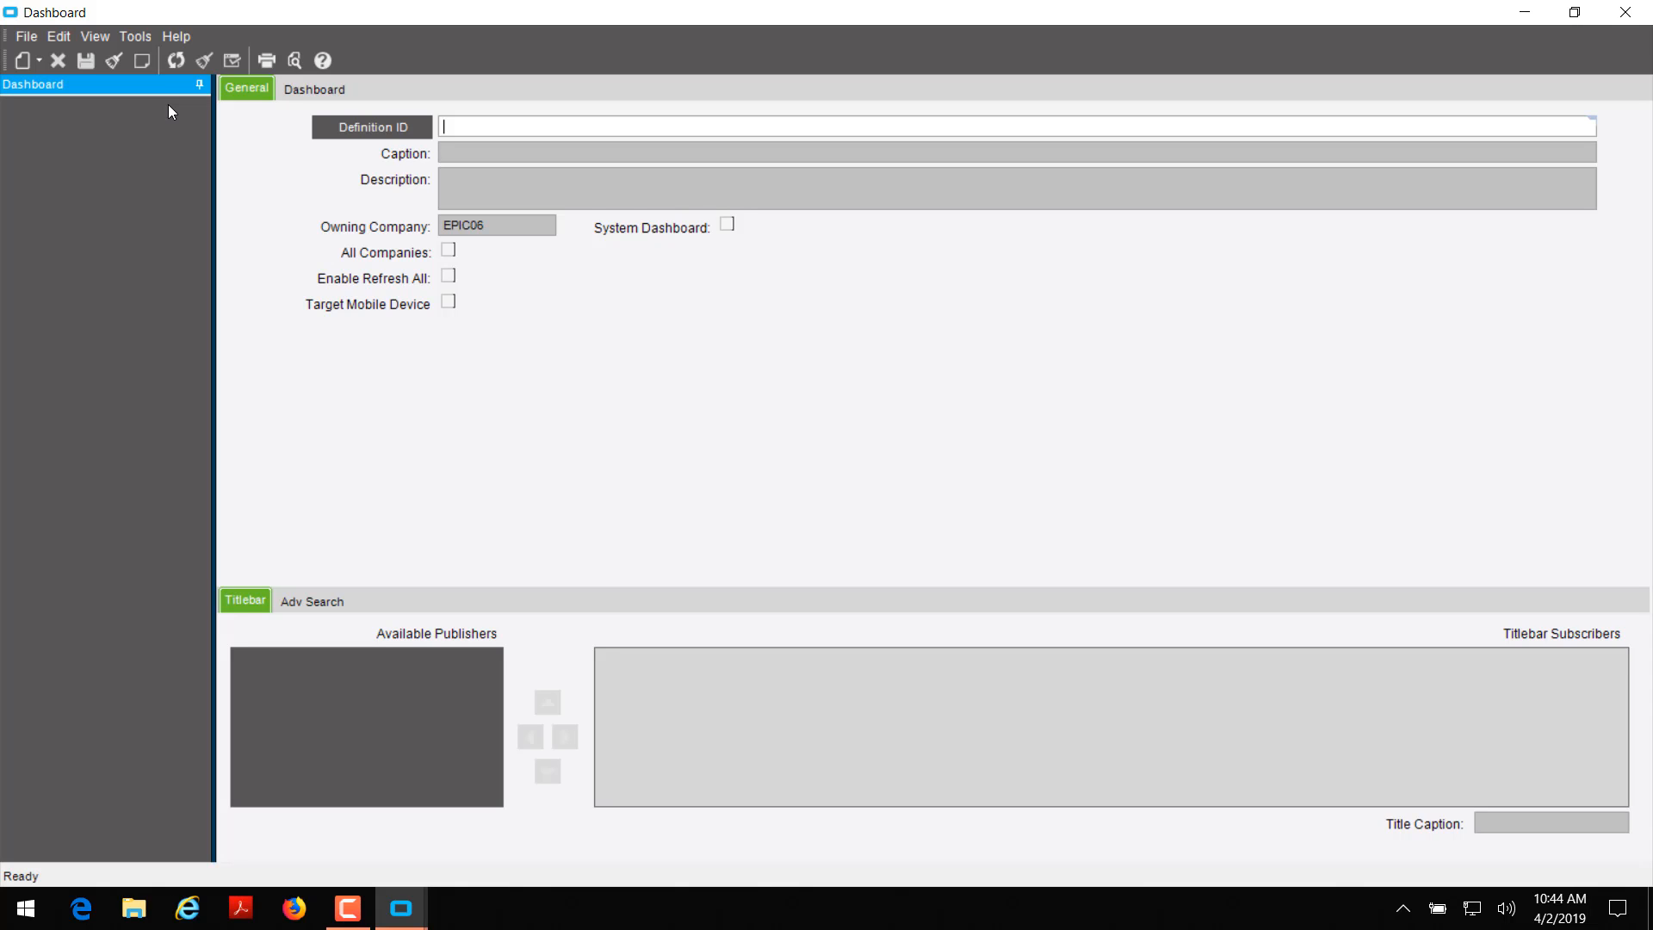
click(135, 36)
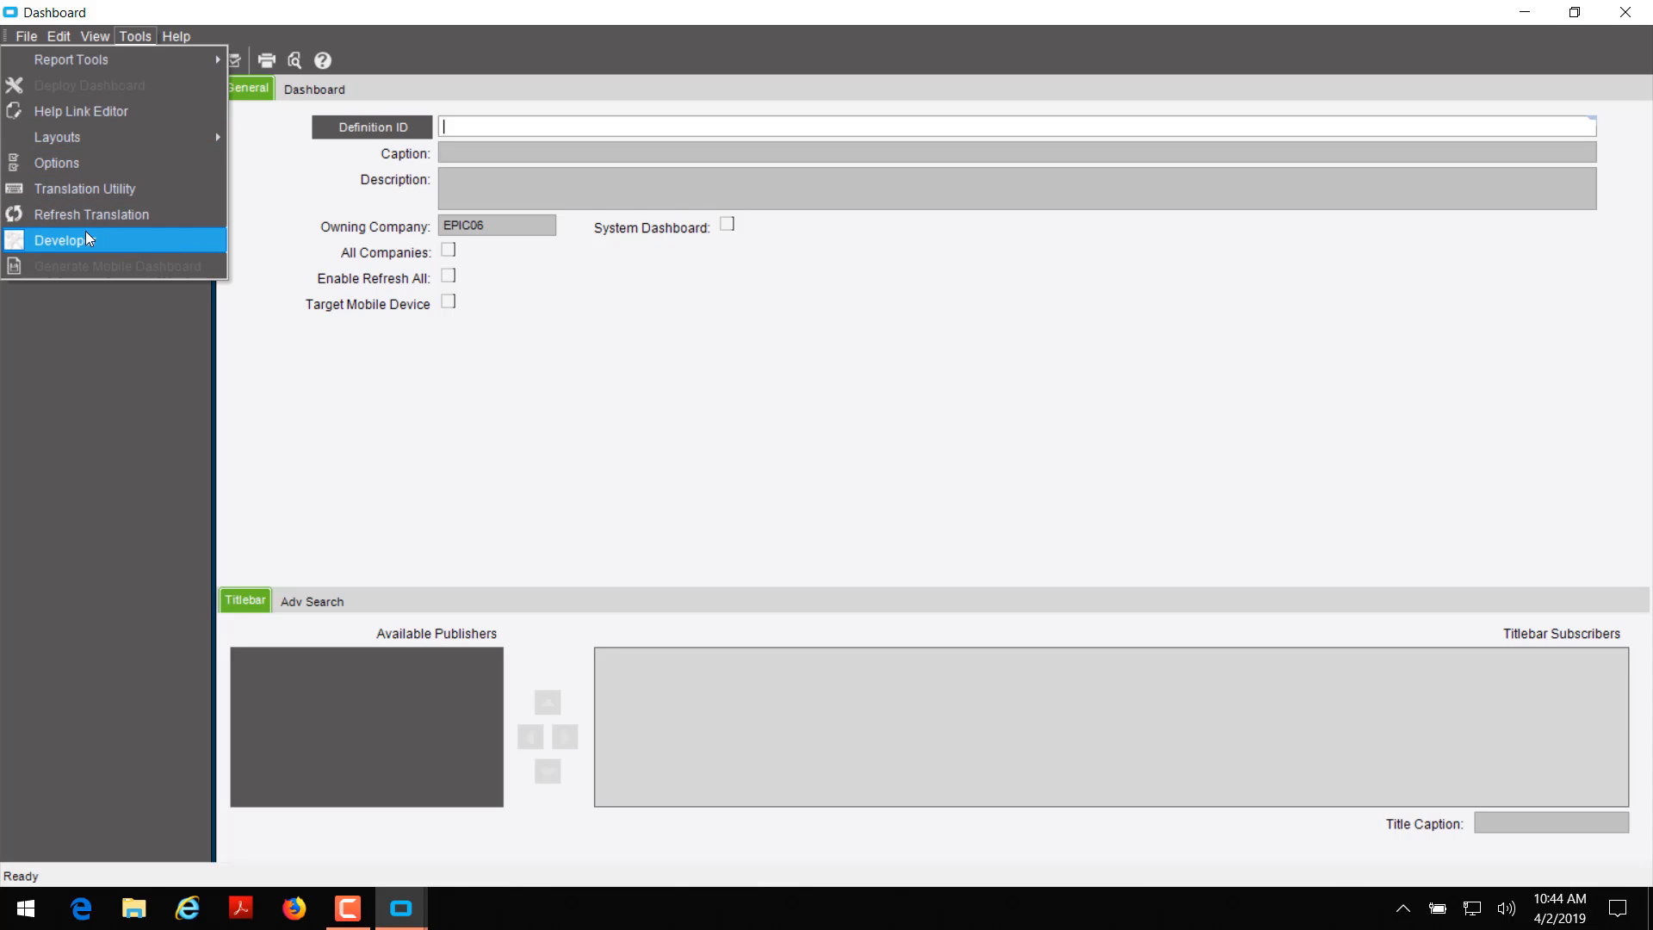
click(266, 236)
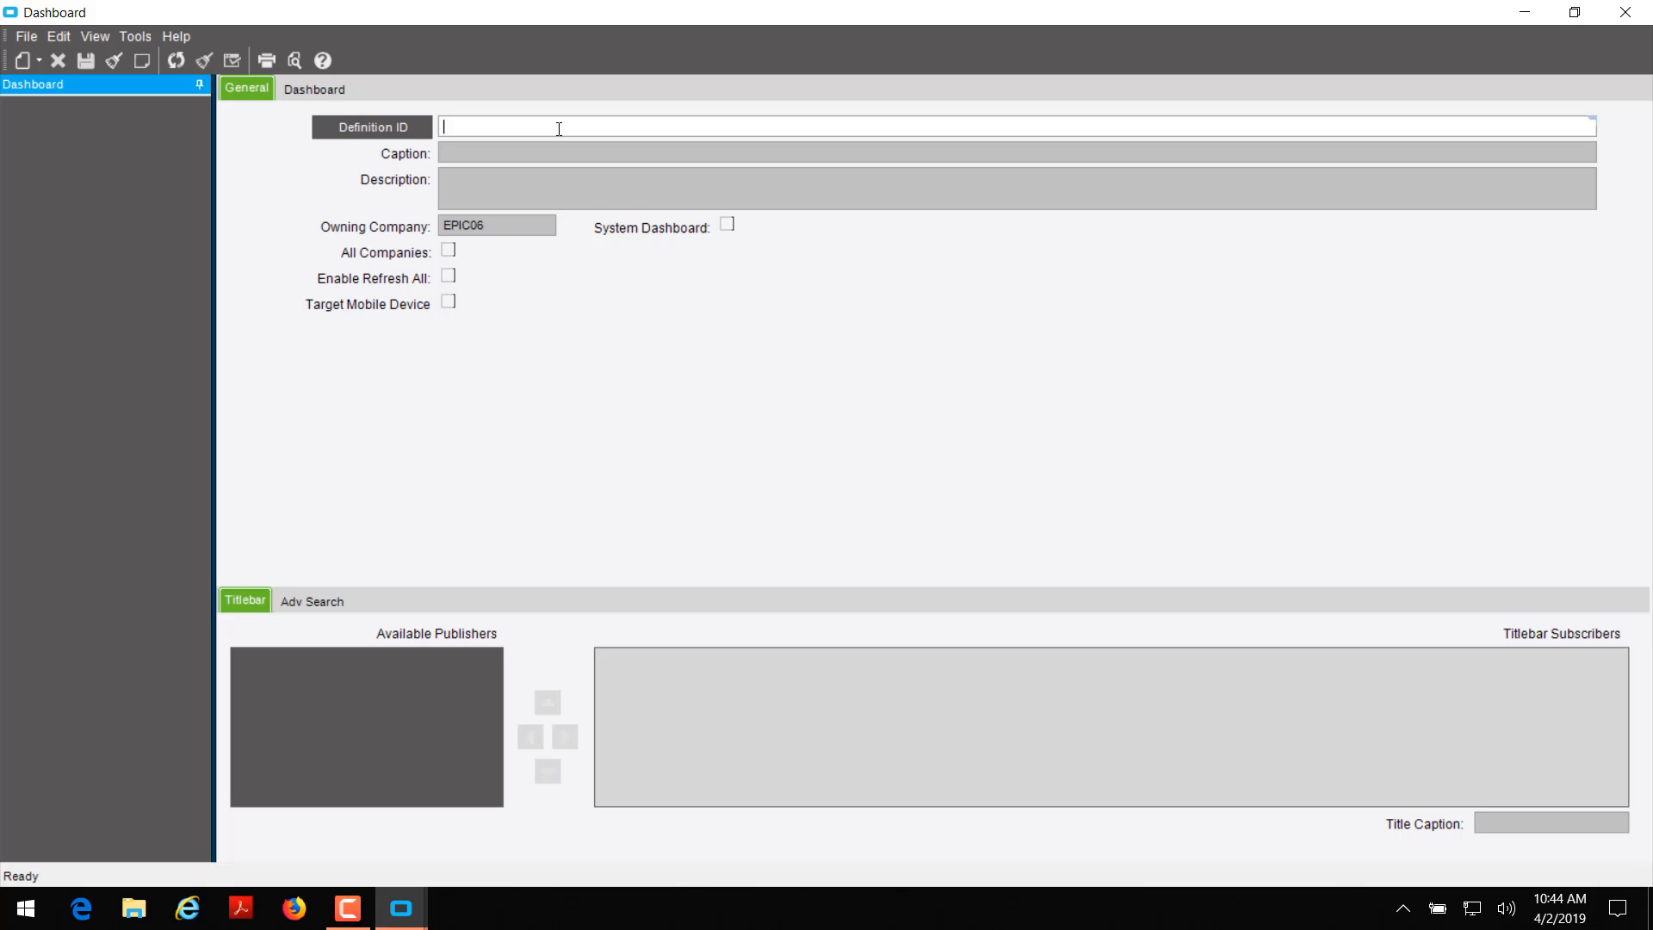
Create a new dashboard definition CustomerContact with the caption "Customer Contacts" and the description "Updateable Dashhboard for Customer Contacts".
text(customerContact)
key(Tab)
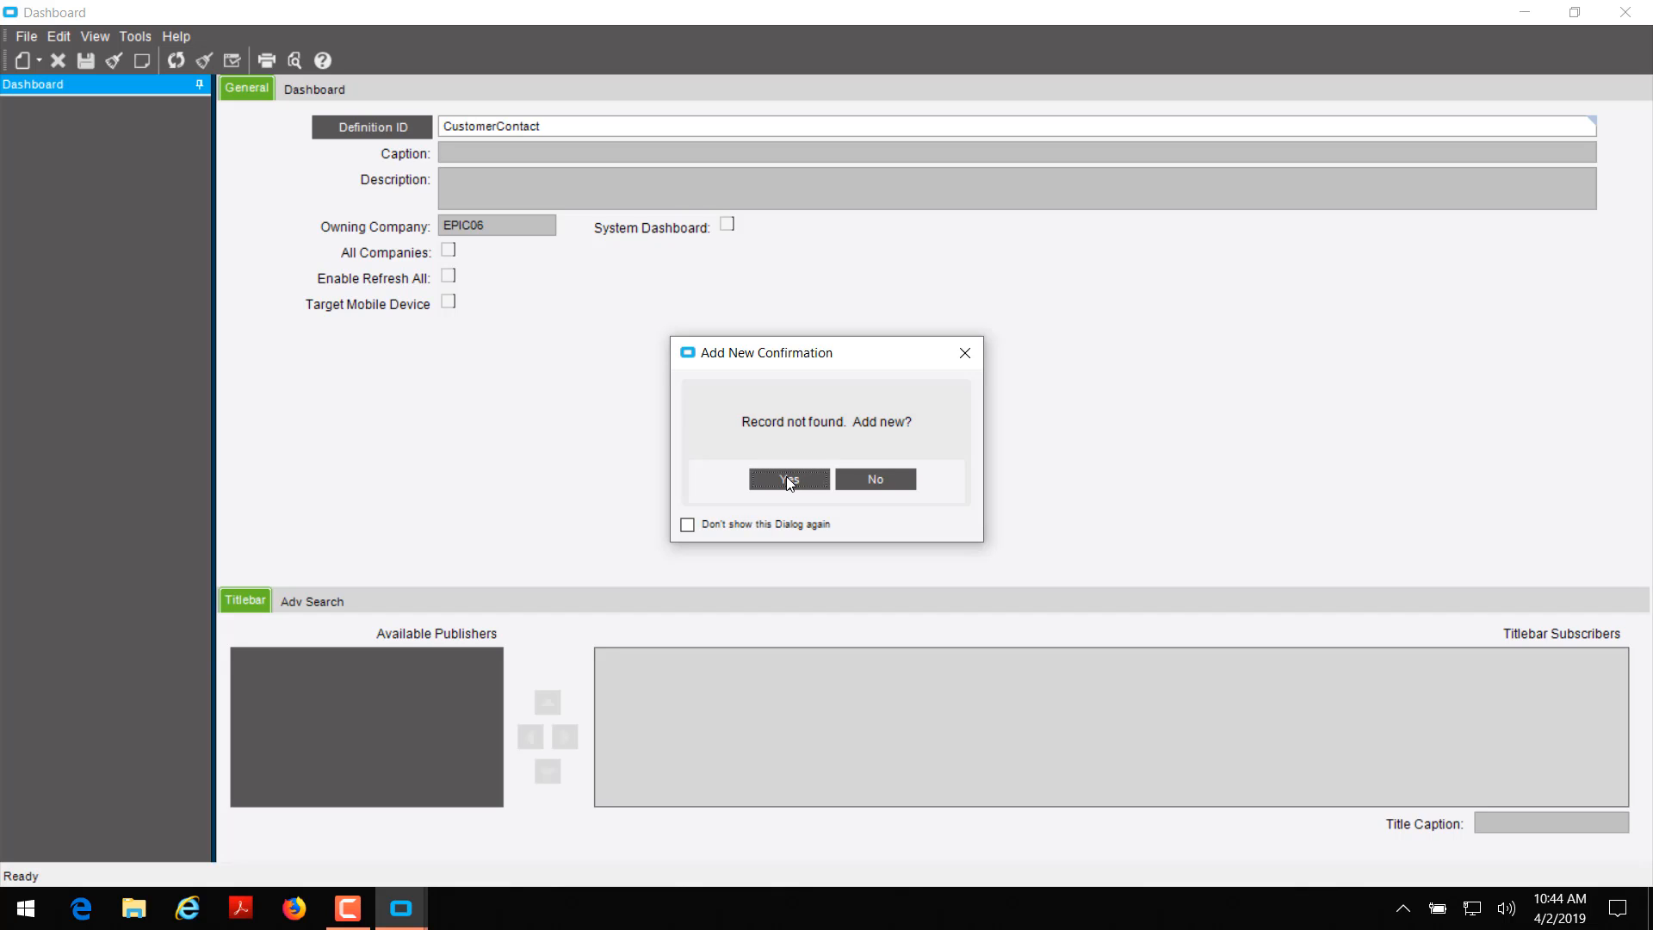
click(787, 479)
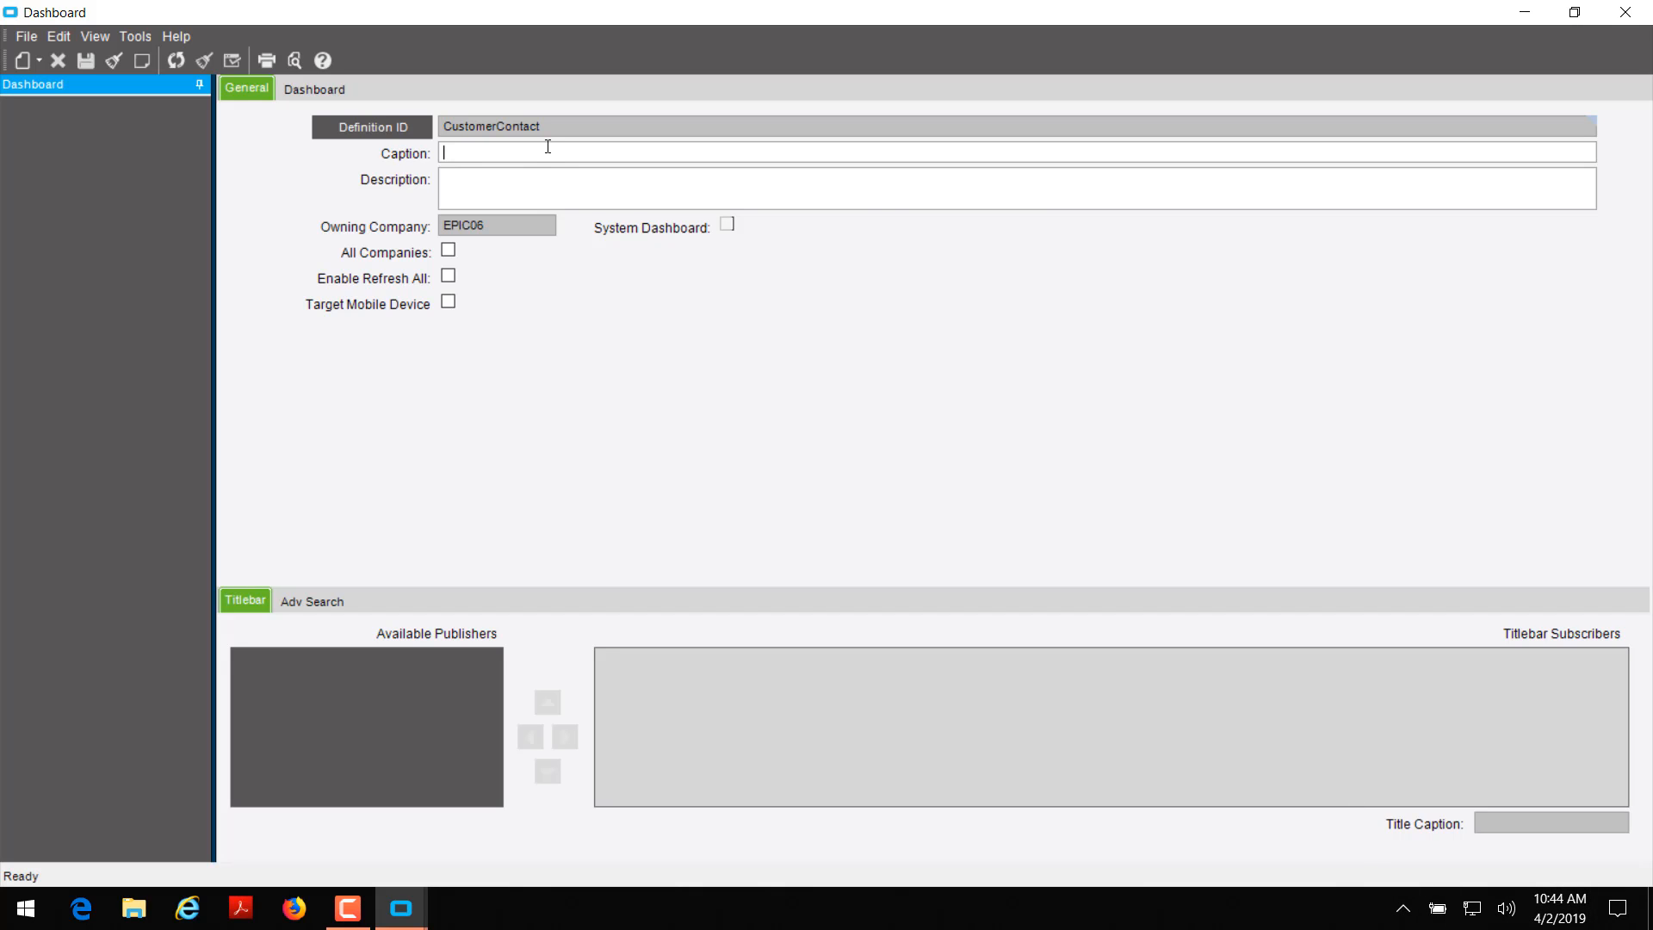
text(Customer Contacts)
key(Tab)
text(Updateable Dashhboard for Custom)
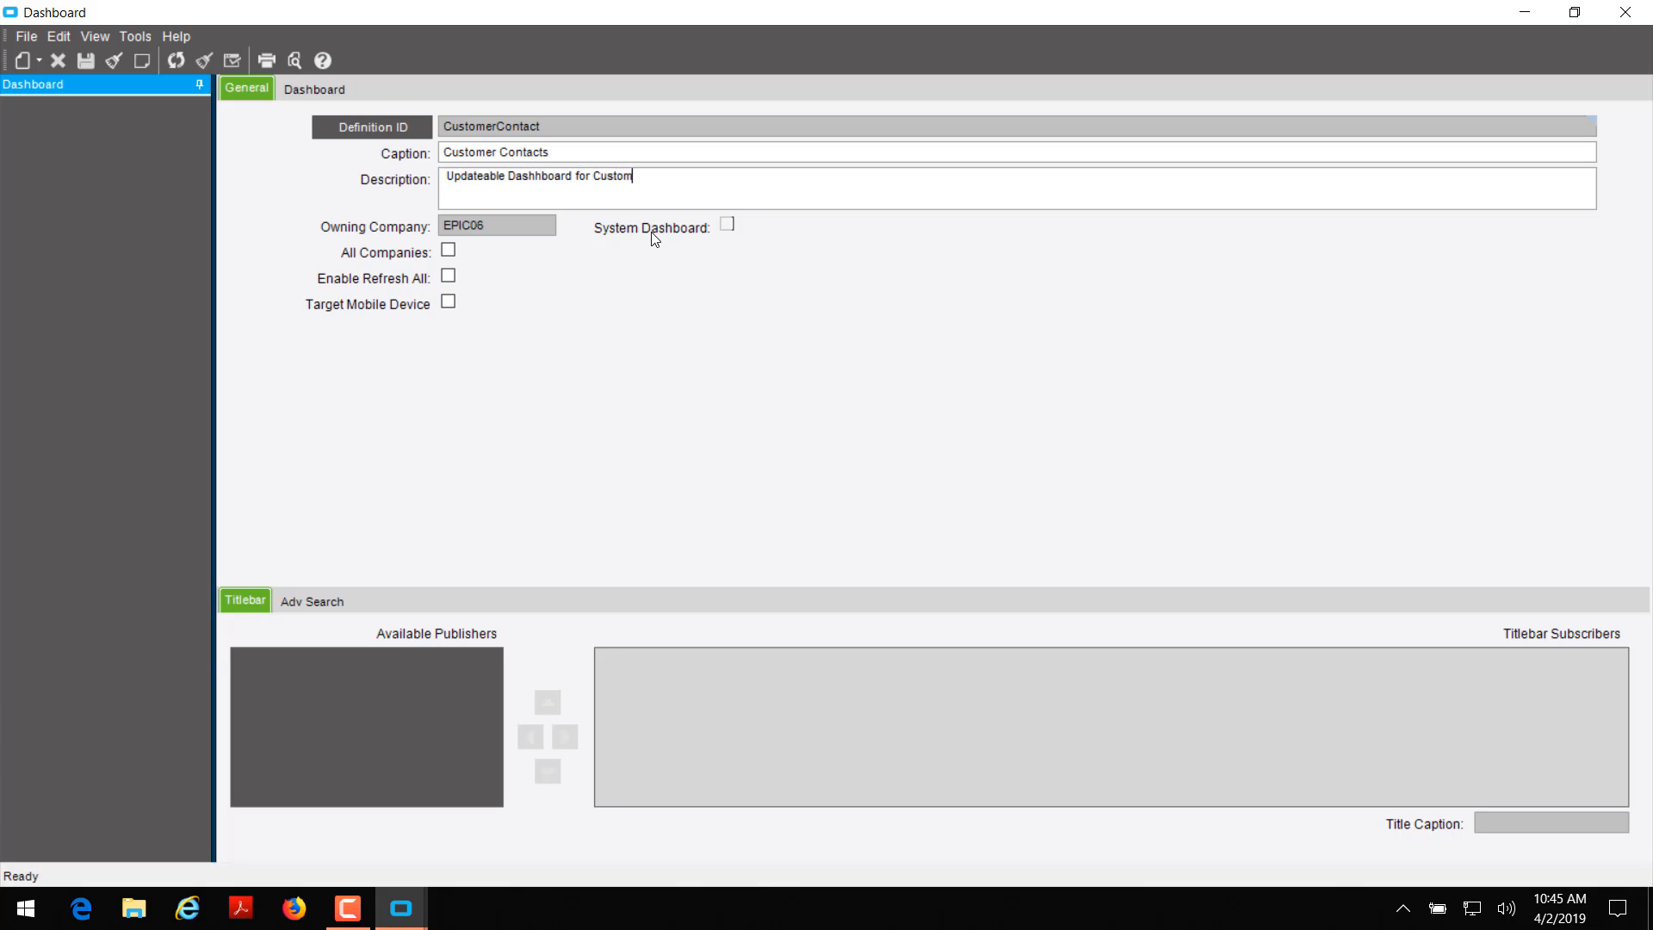
text(er Contacts)
Add the CustomerContact query to the dashboard with Auto Refresh on Load enabled.
click(37, 40)
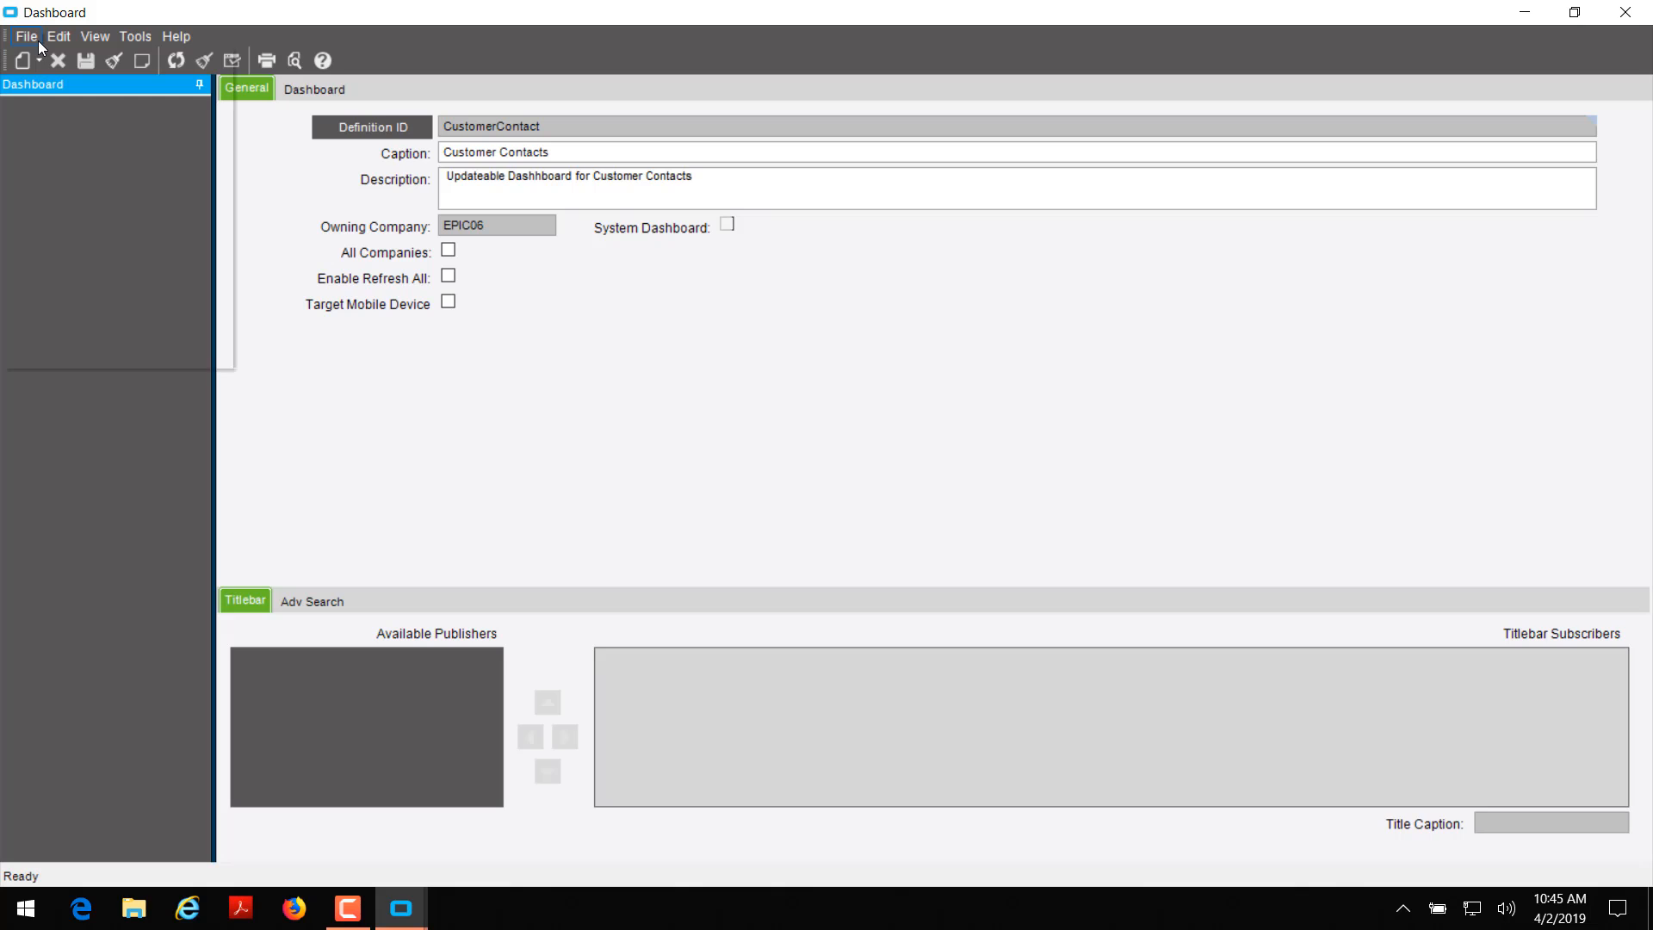
mouse_move(43, 48)
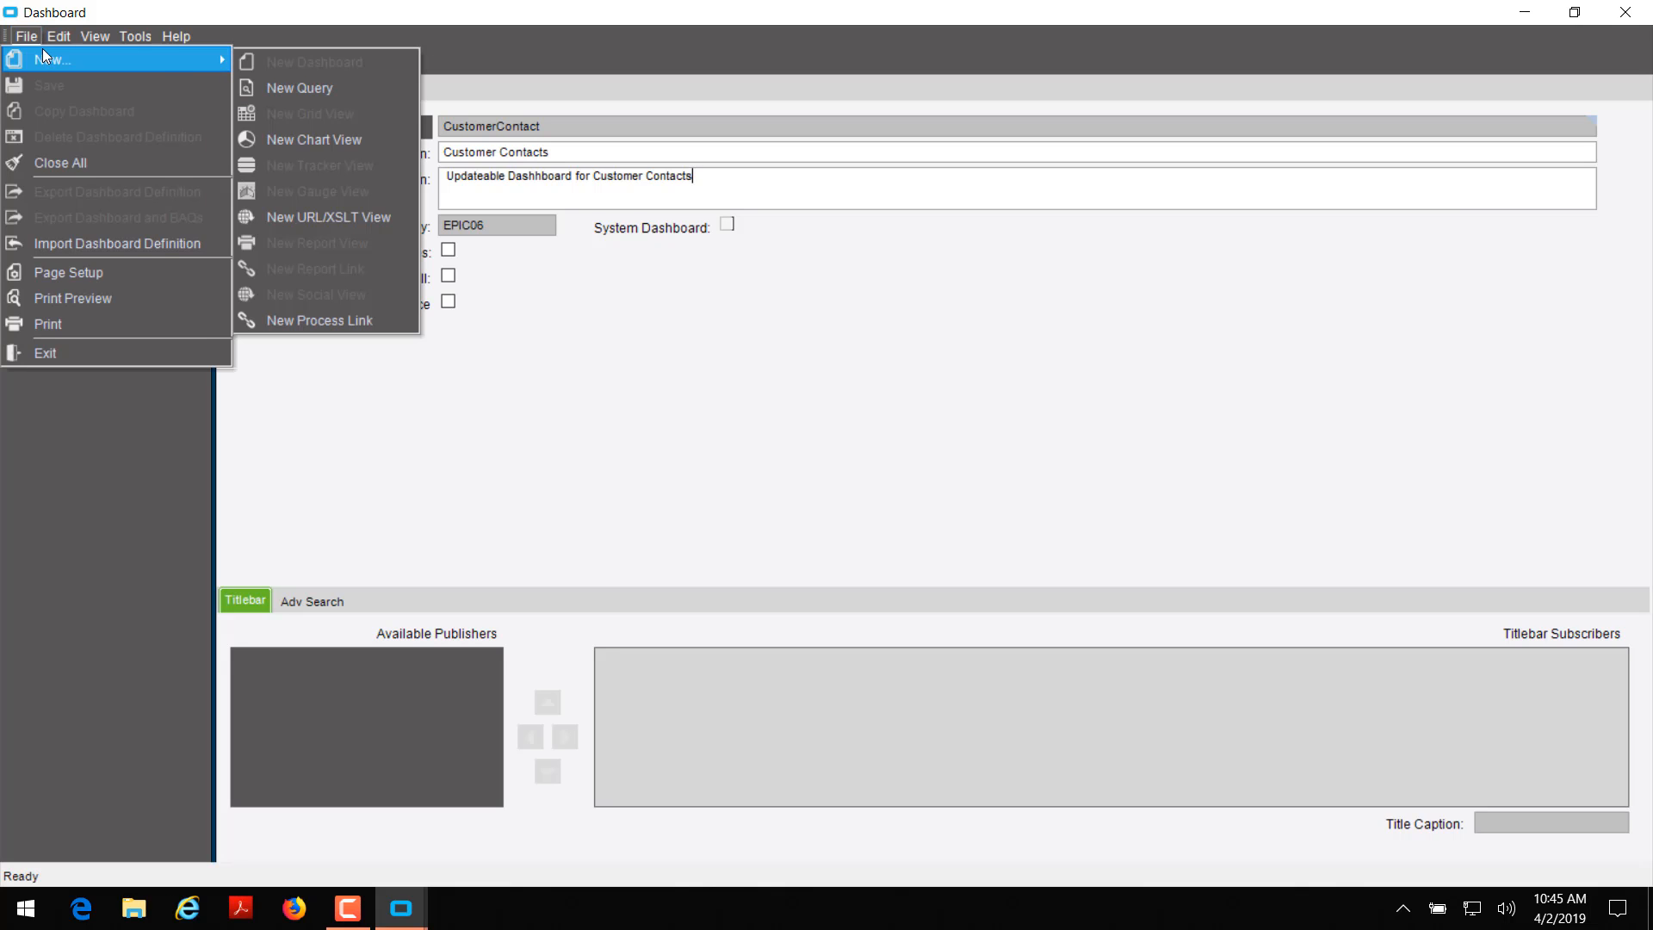
click(269, 92)
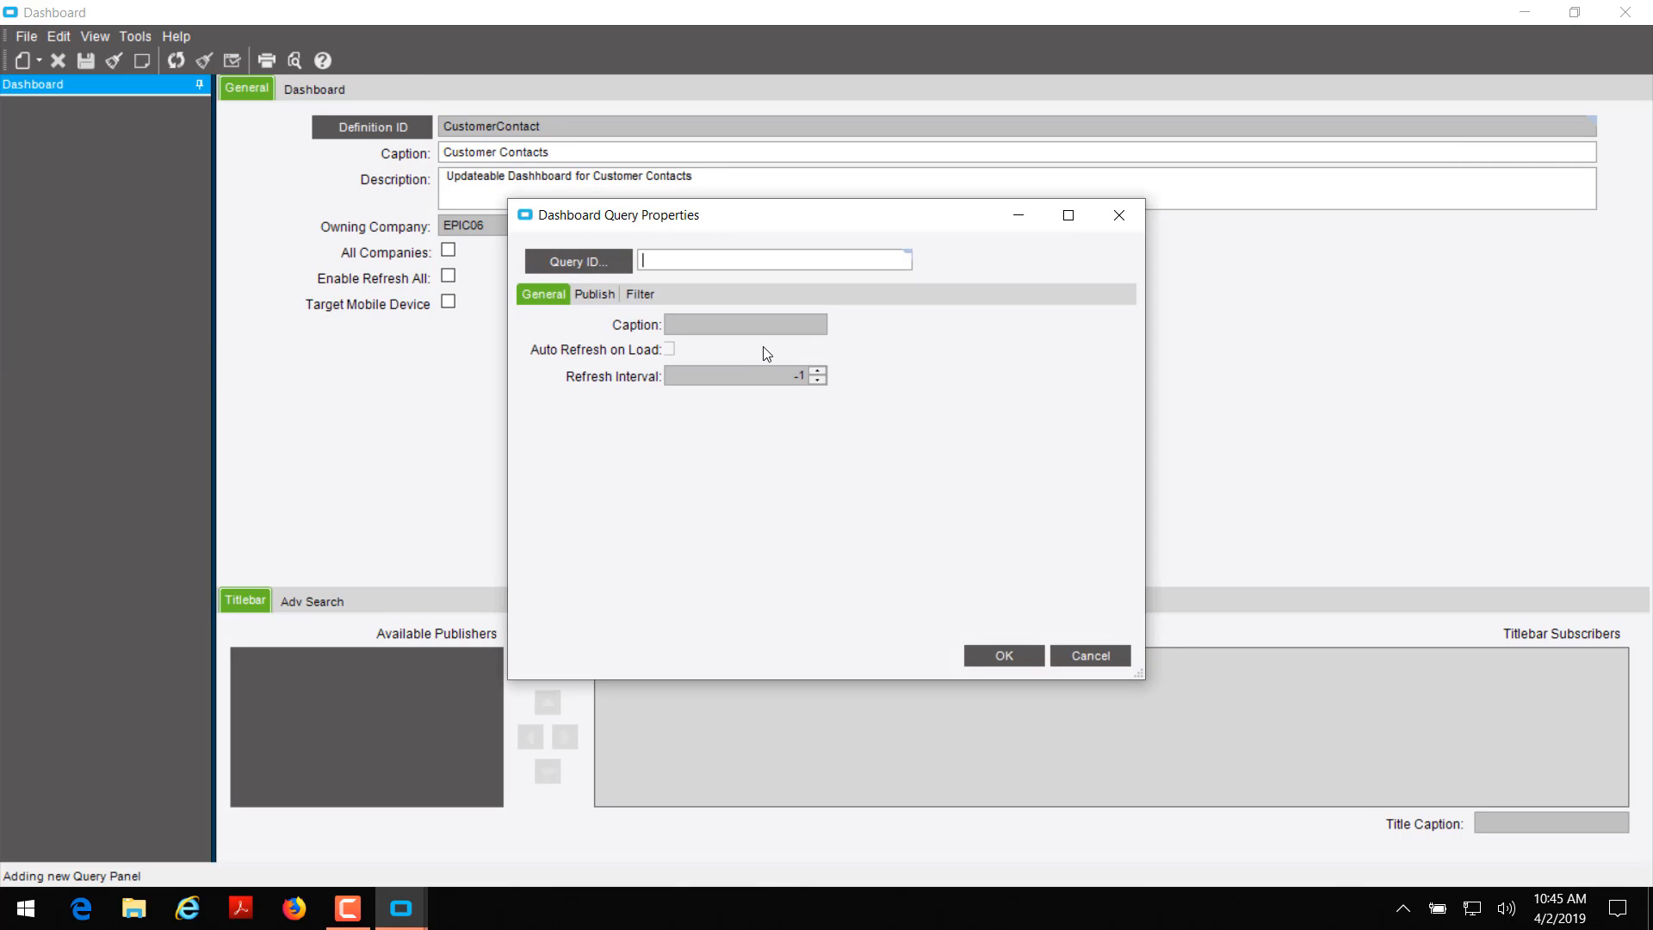
click(597, 270)
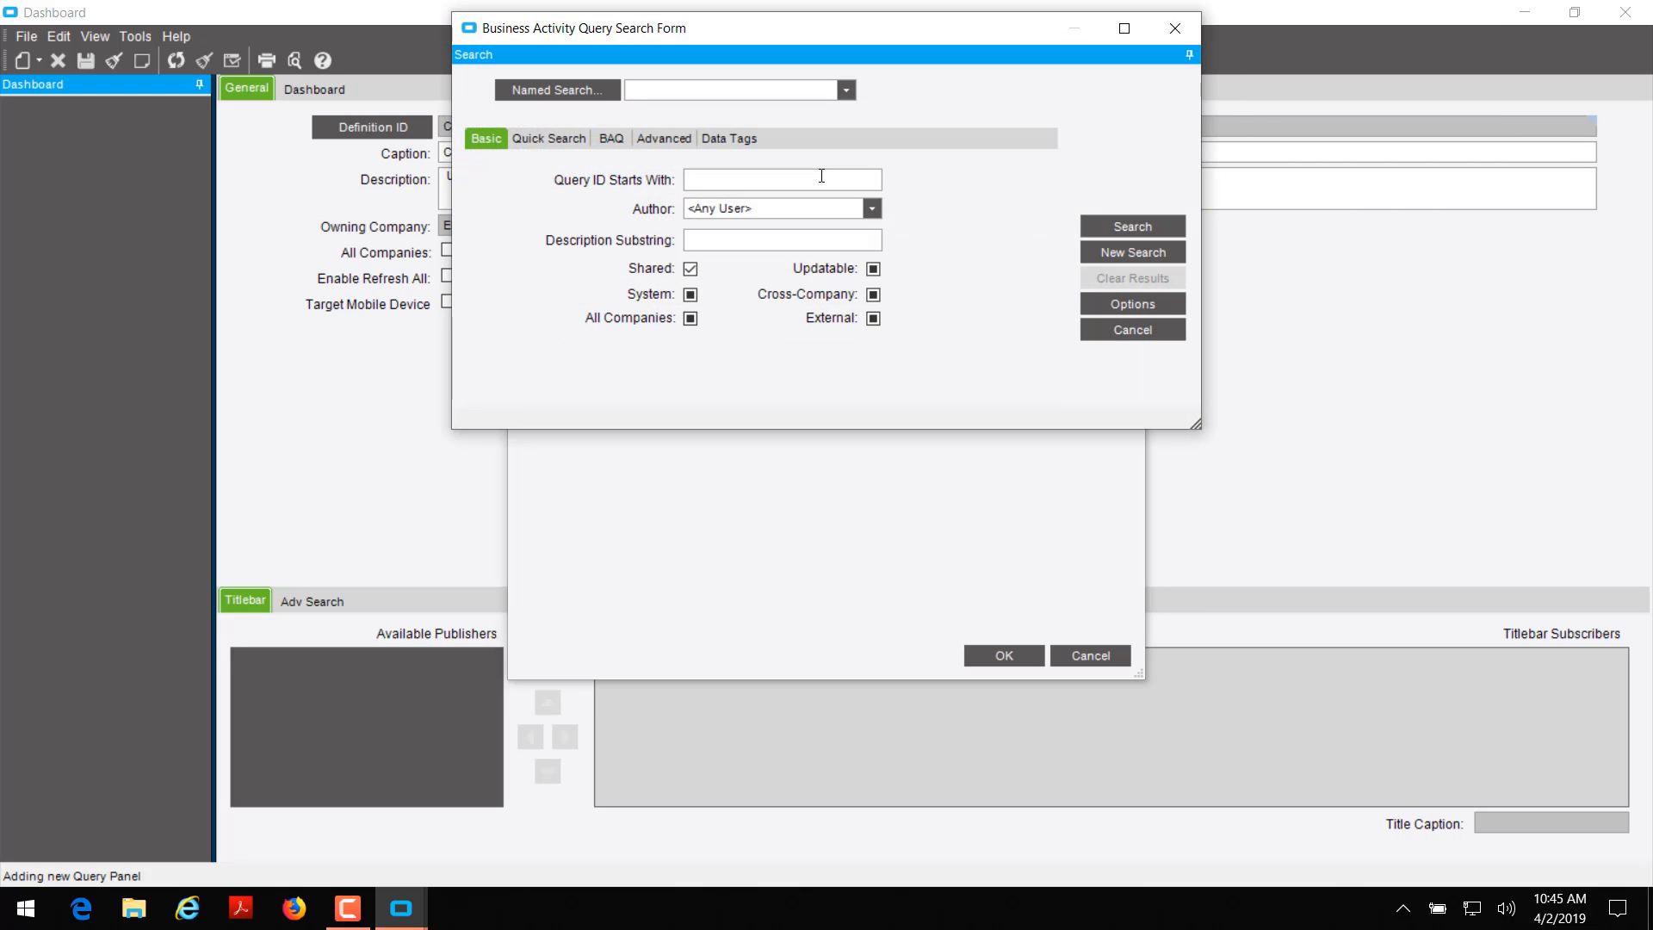
text(CustomerContact)
click(1133, 227)
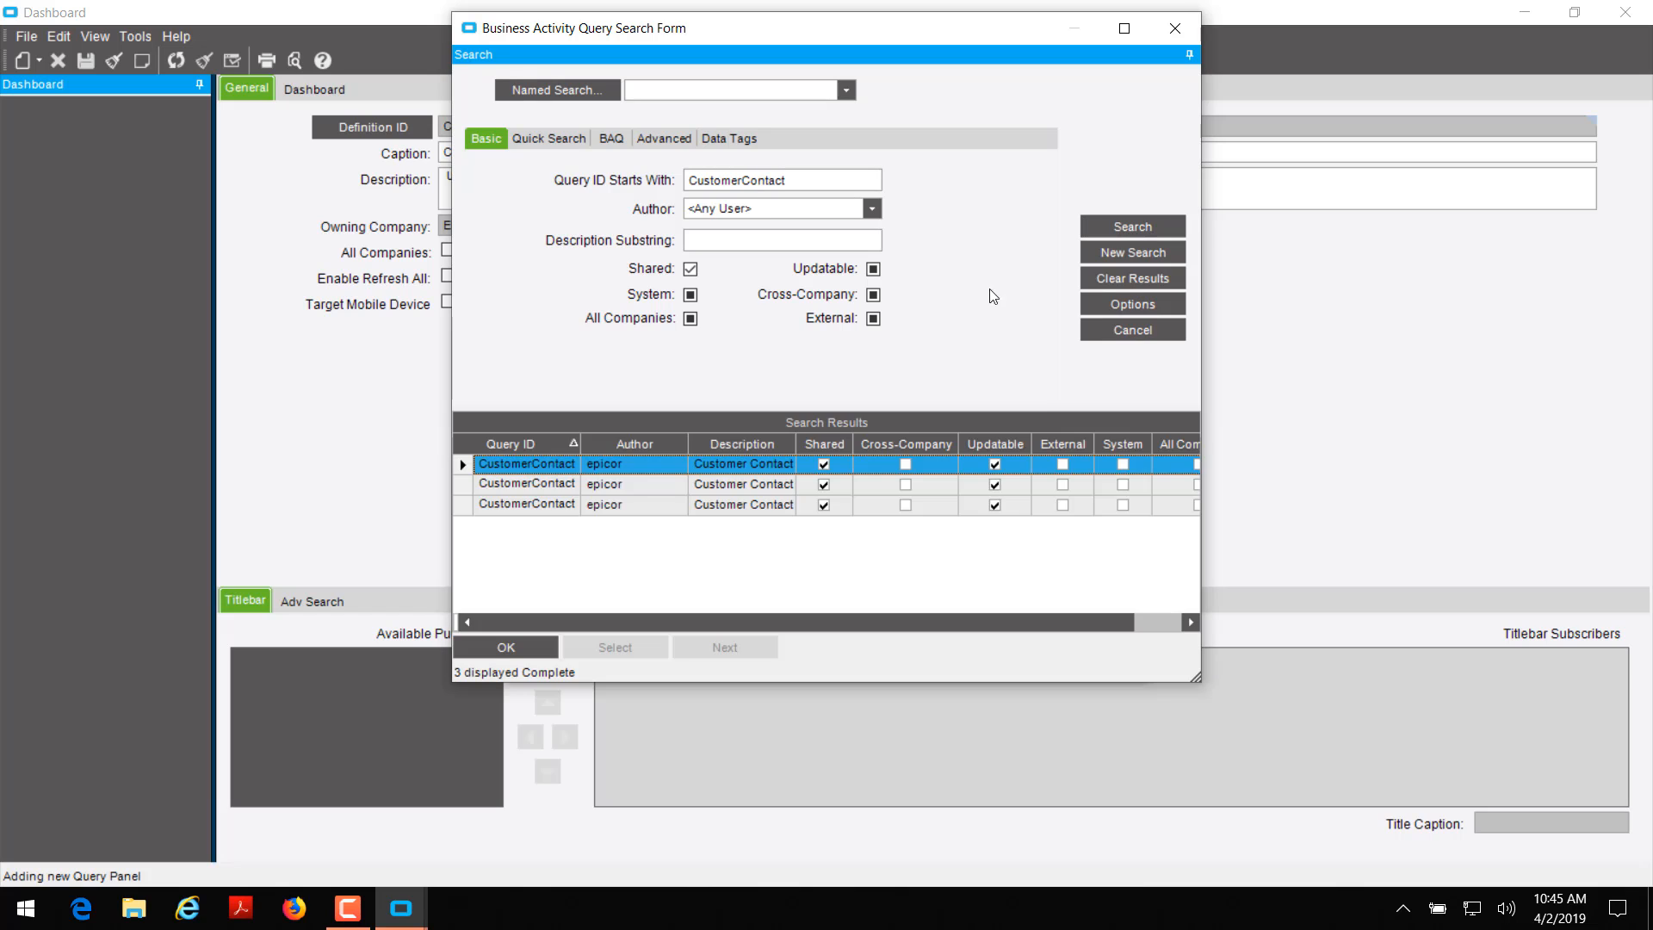
drag(579, 444, 693, 444)
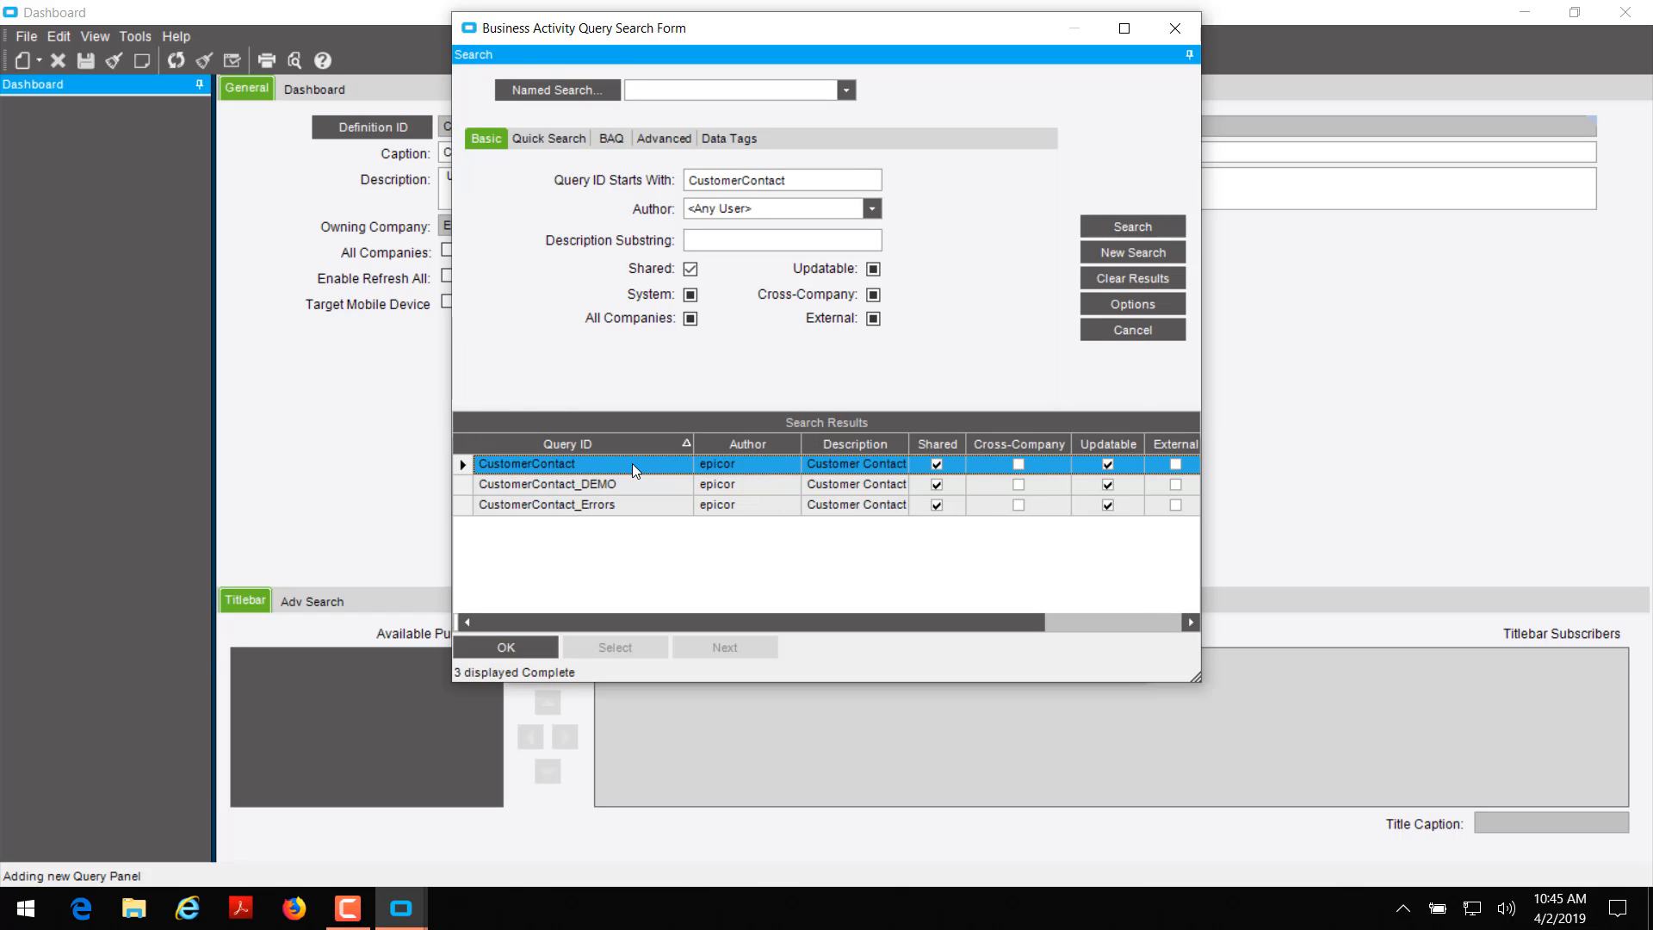
double_click(632, 463)
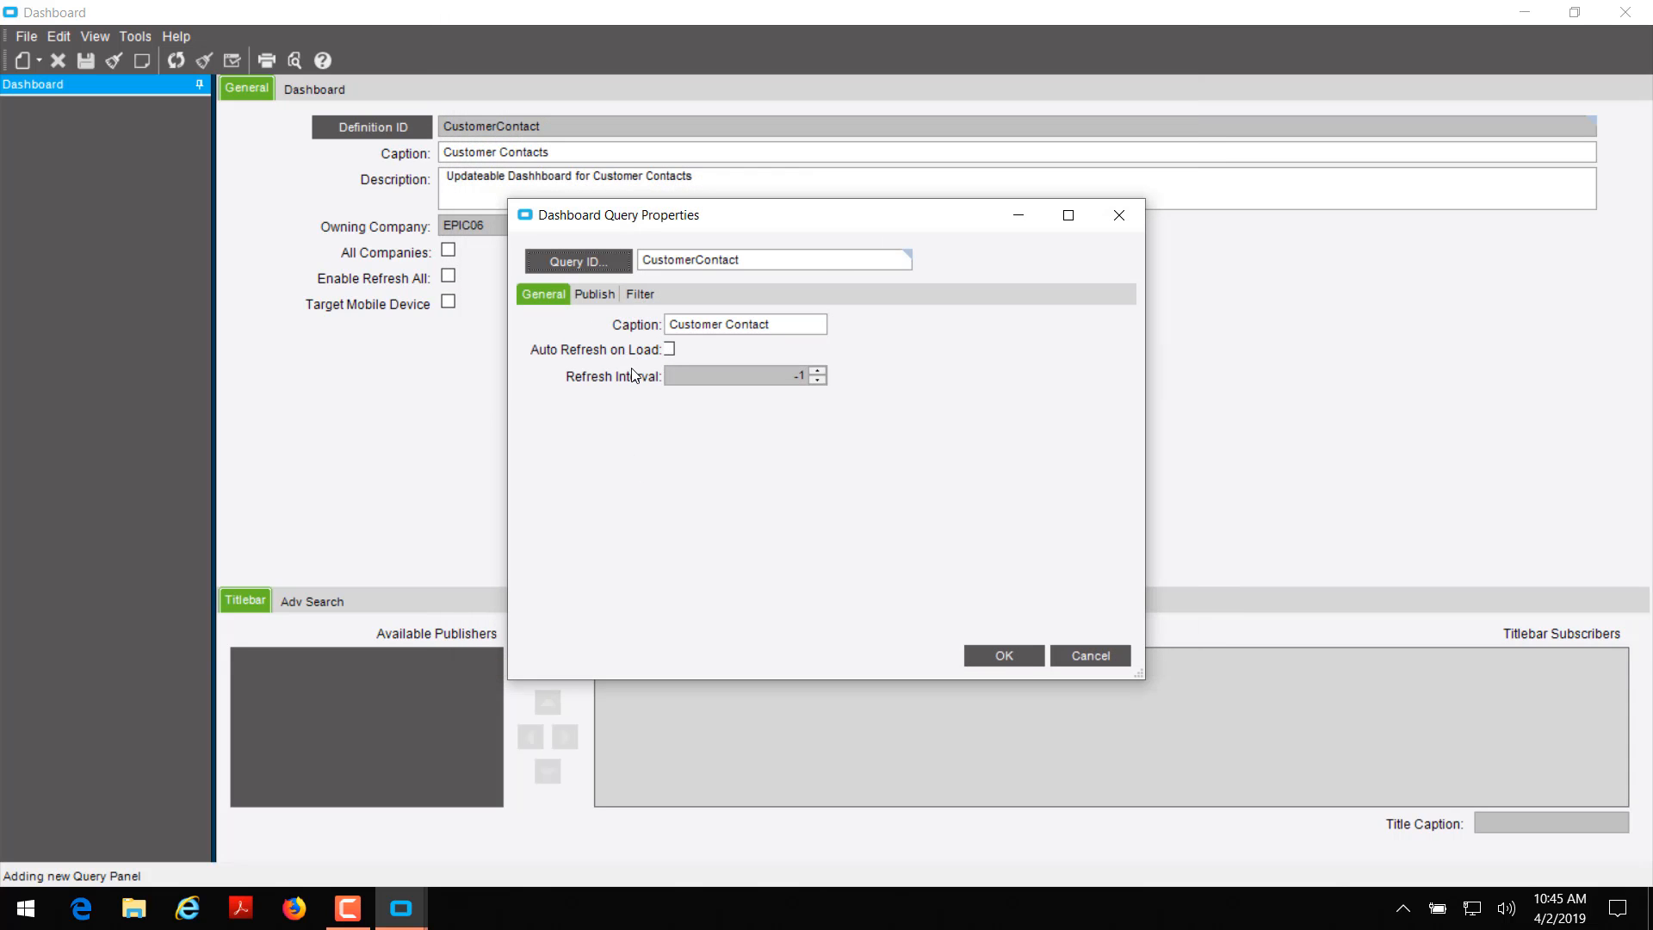
click(671, 349)
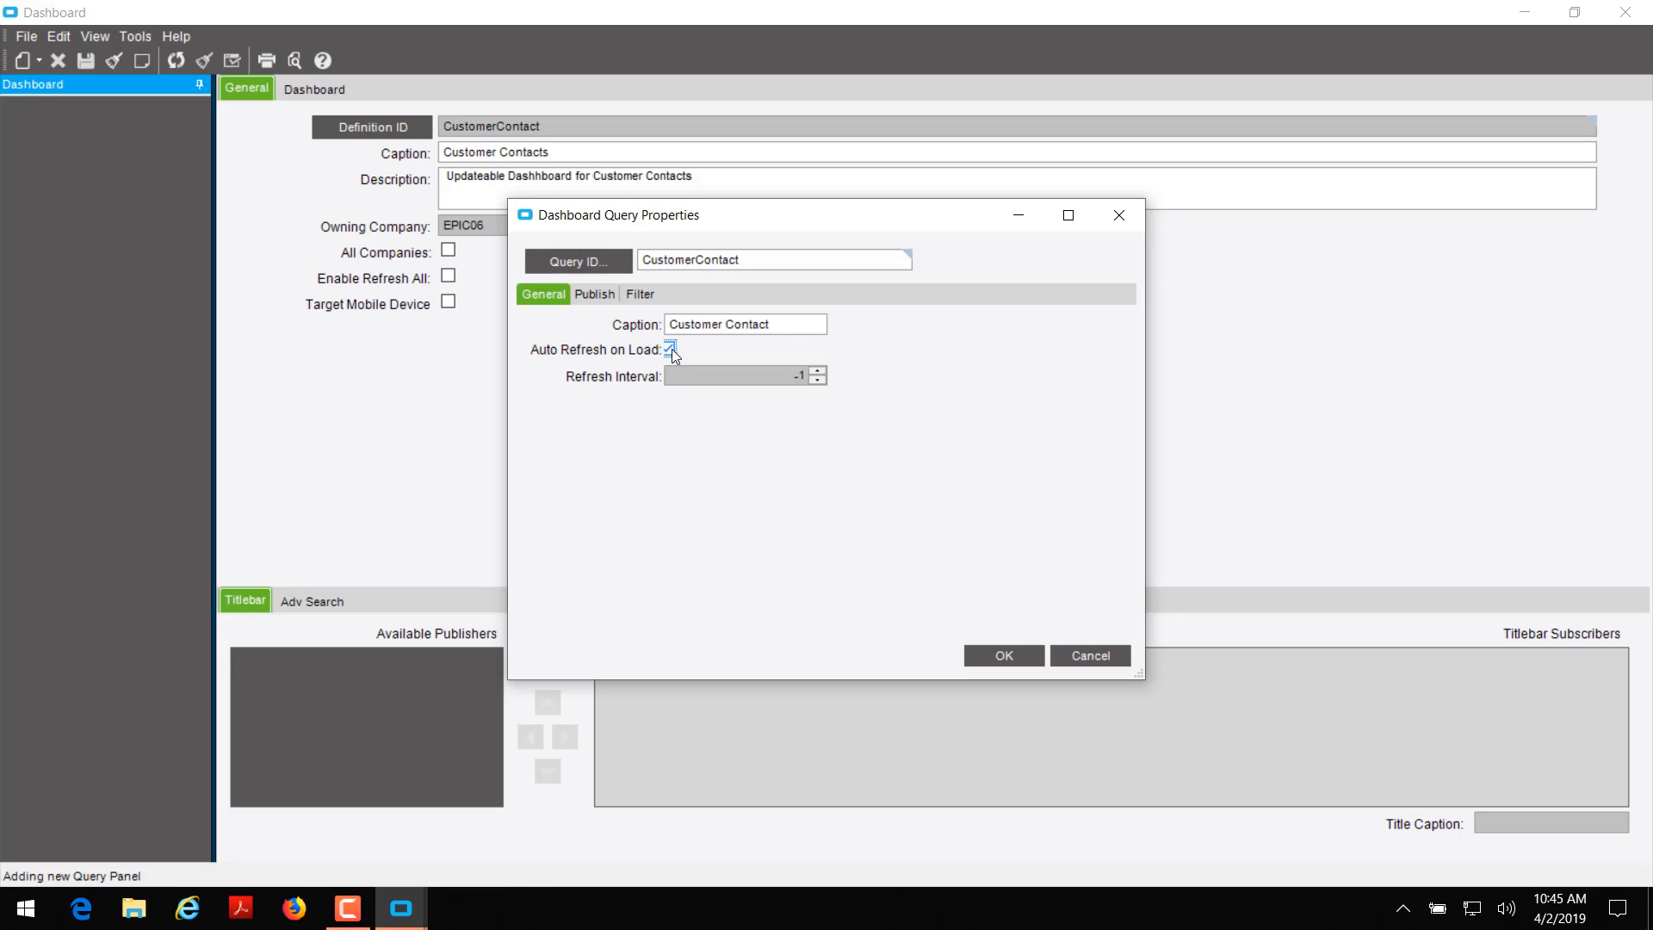
click(1004, 656)
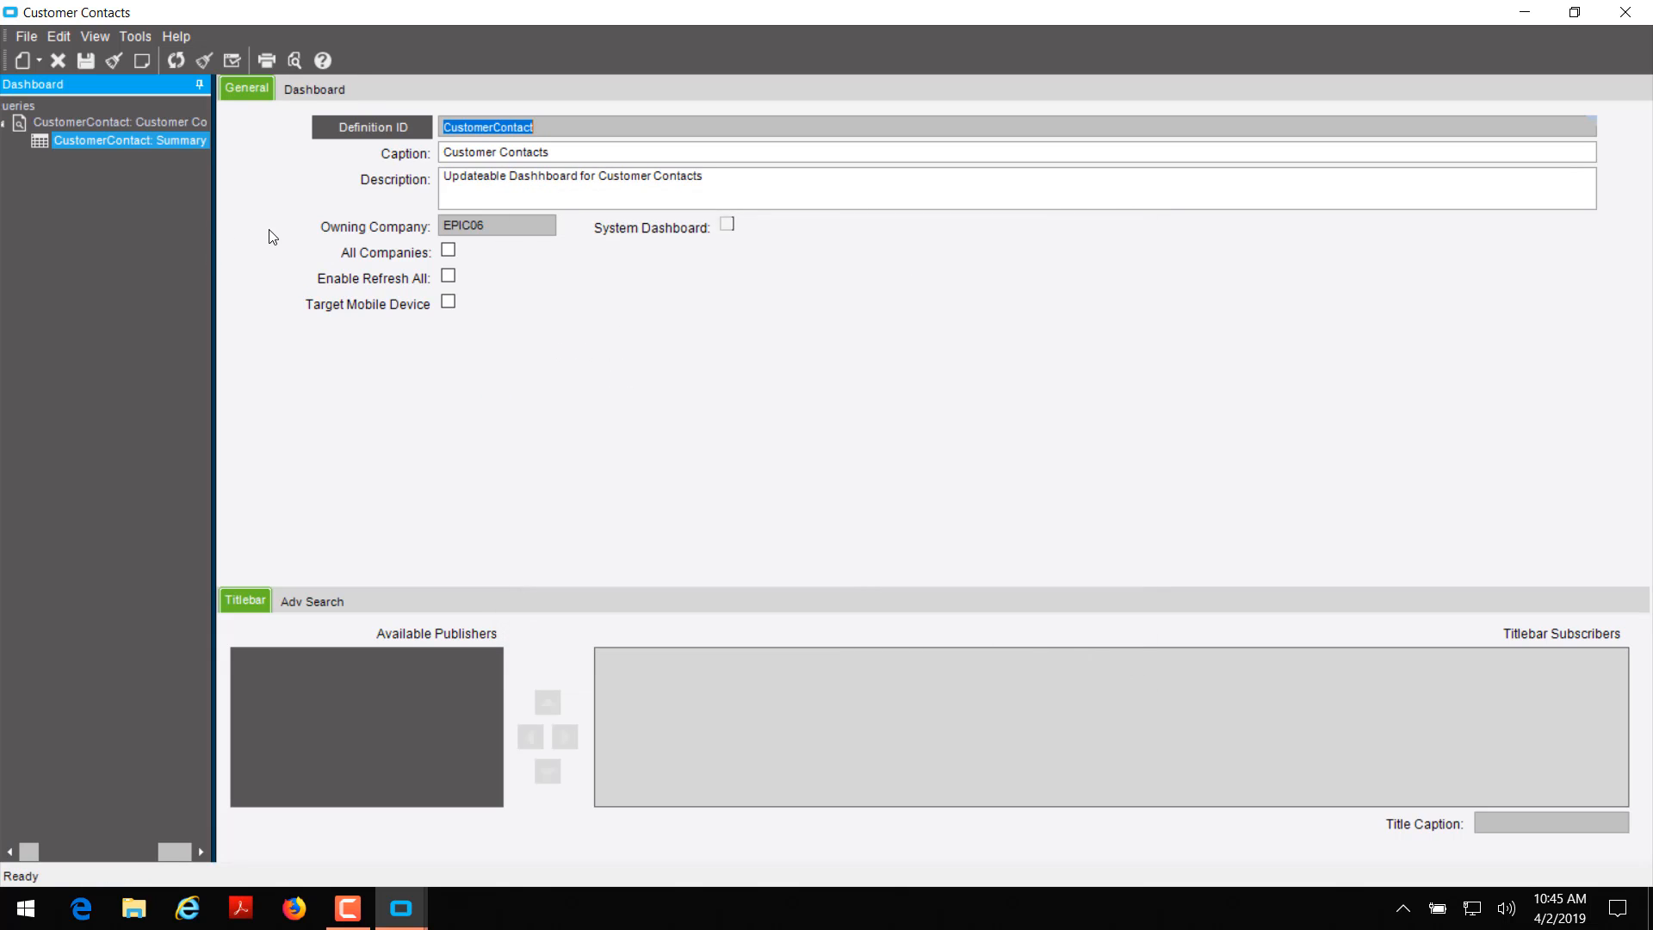
Open the properties of the CustomerContact: Summary grid and make the grid updatable.
click(314, 96)
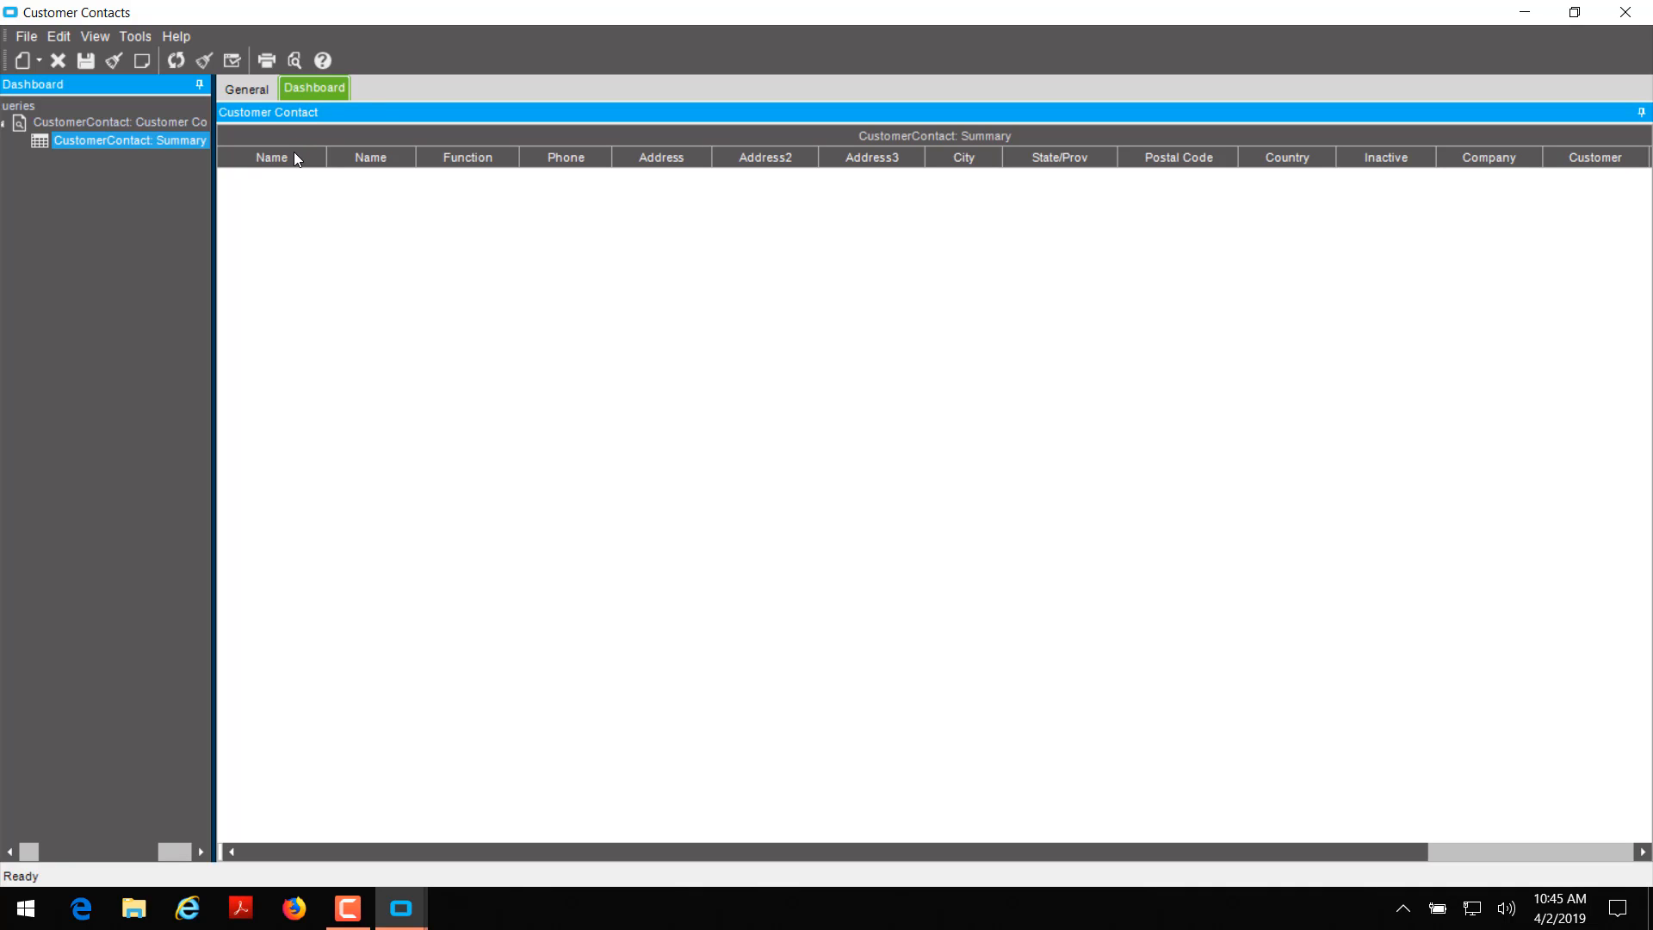
right_click(173, 142)
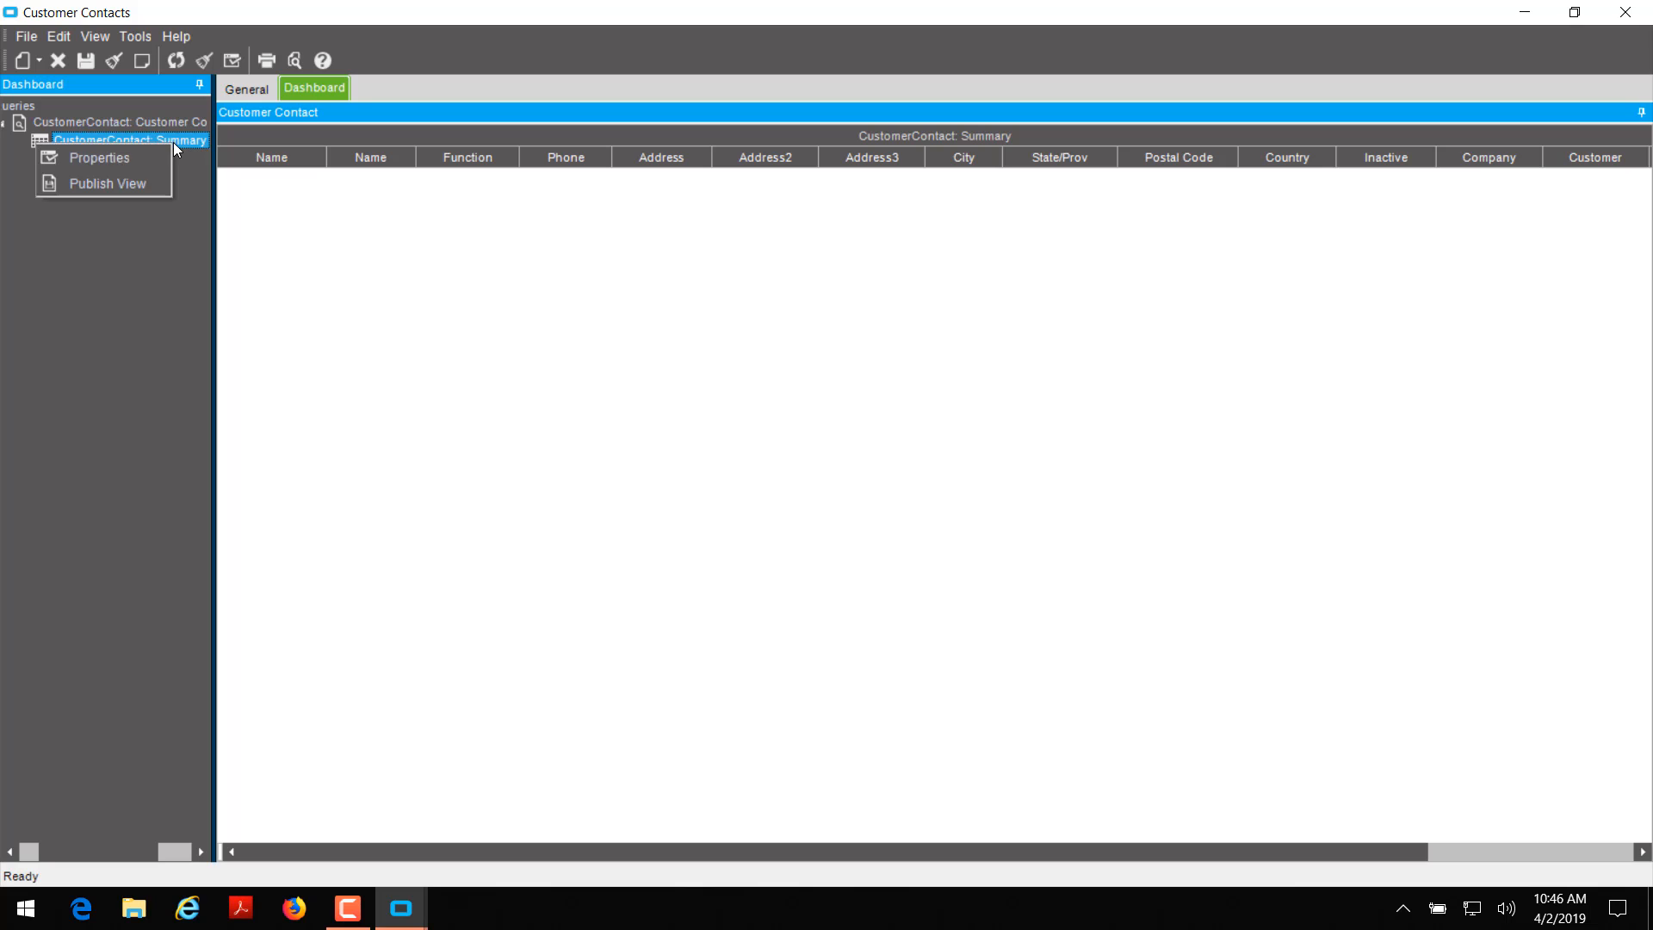
click(153, 154)
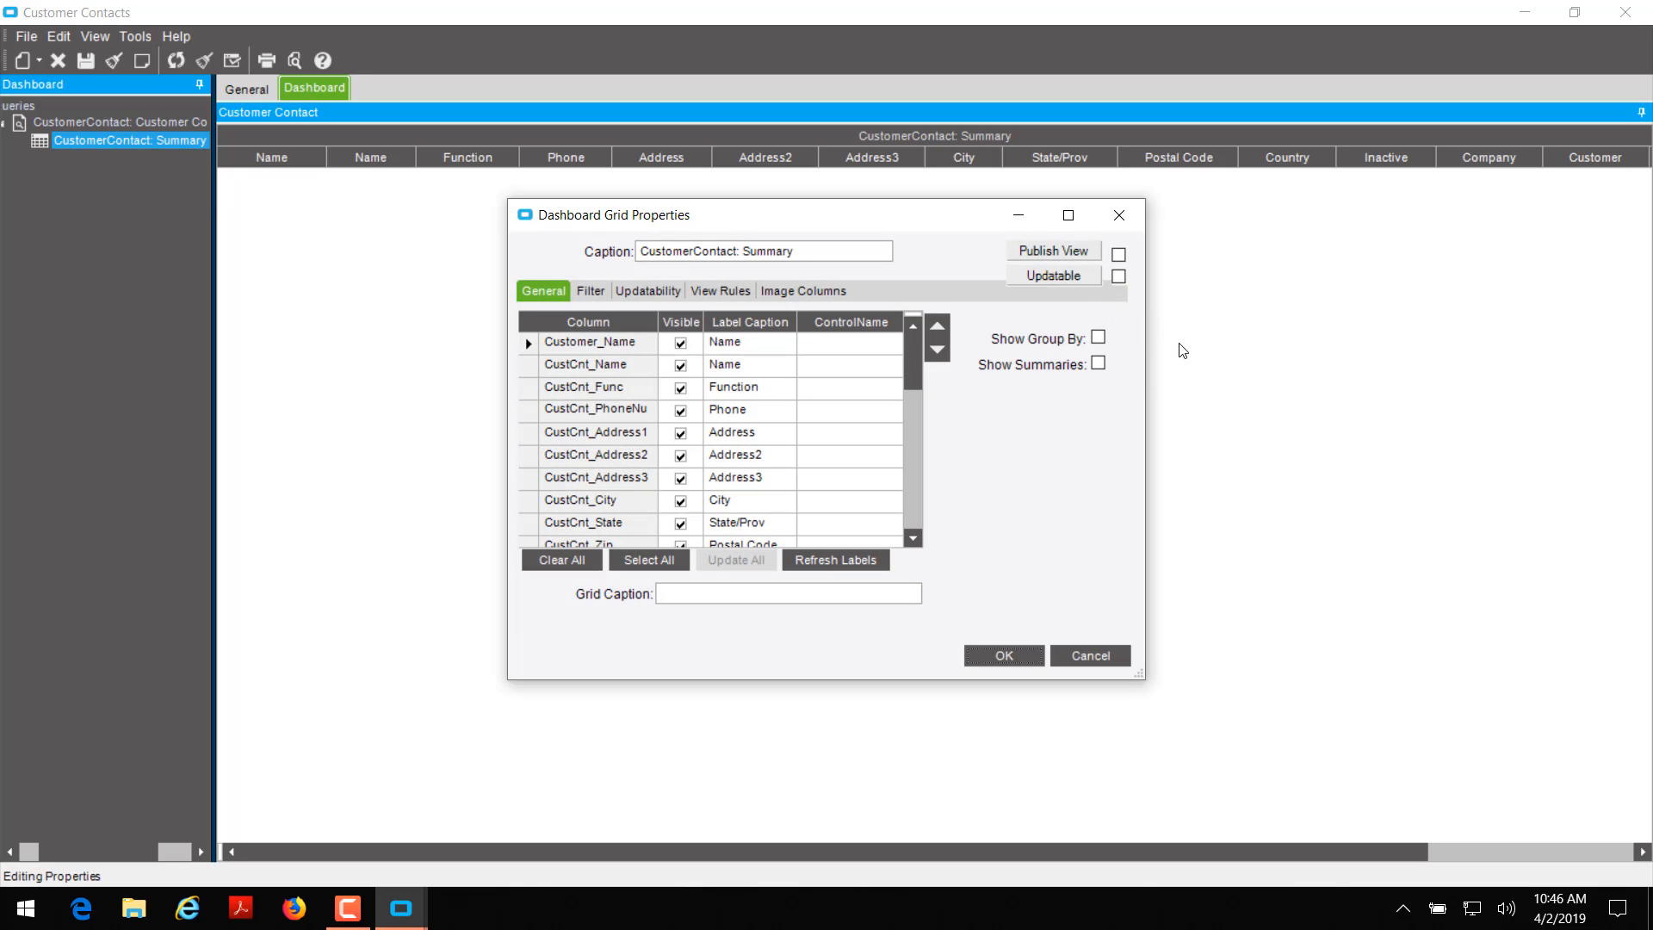
click(1119, 277)
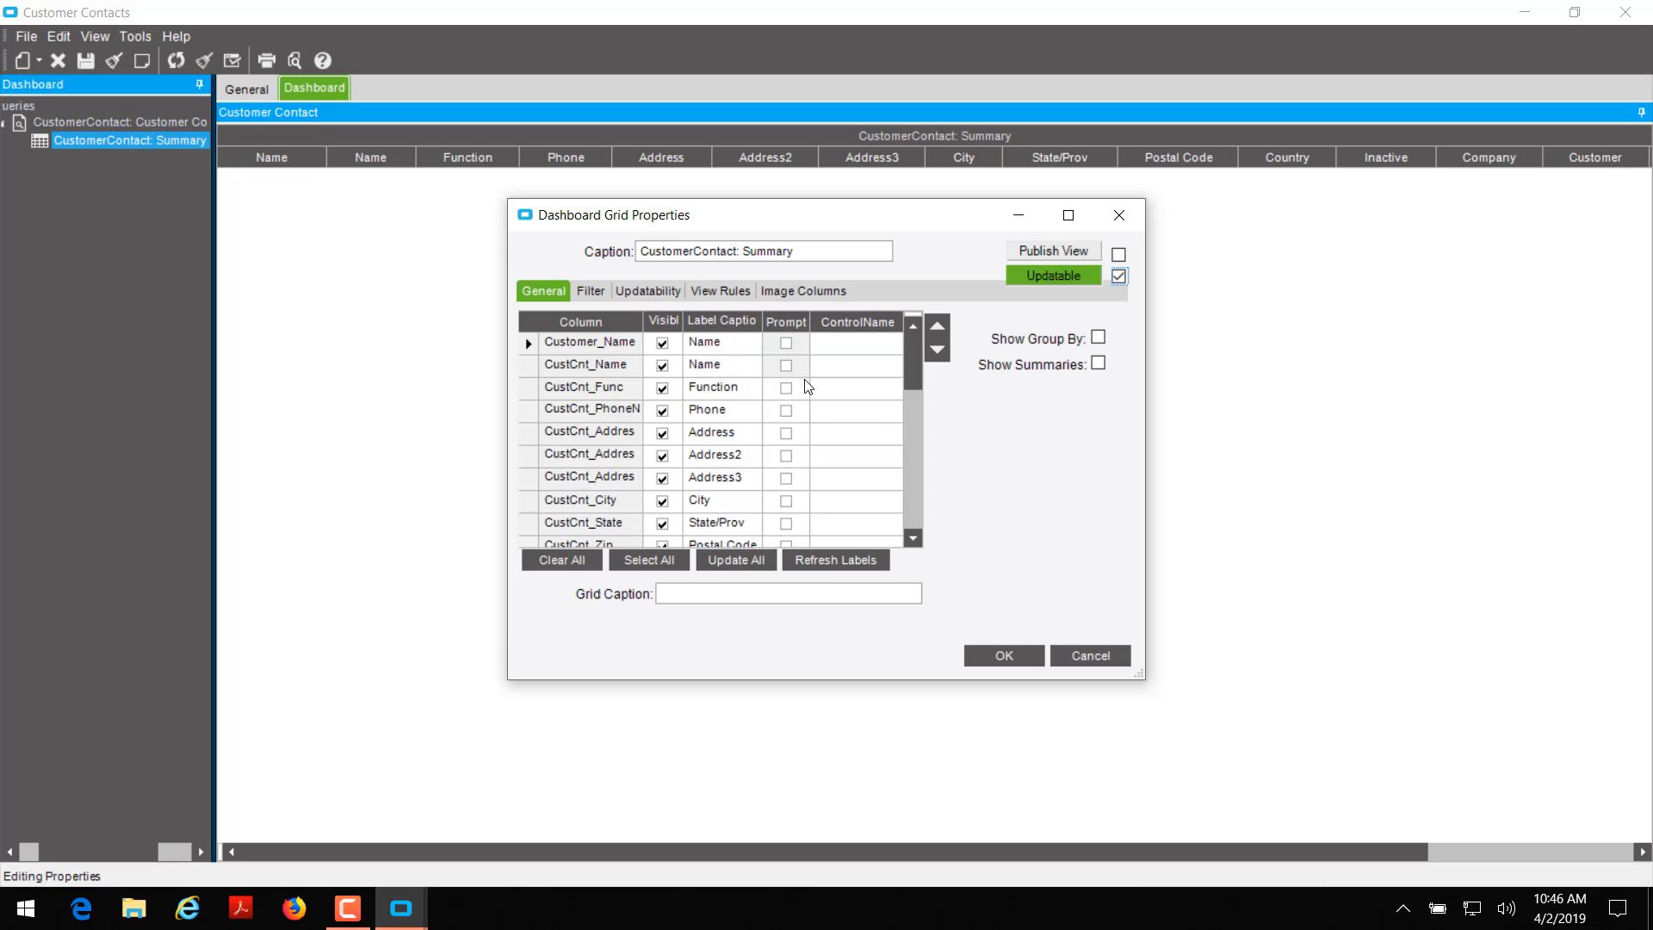
Enable Prompt for all updatable columns of the summary grid, apply the grid properties and save the dashboard.
click(913, 376)
scroll(909, 382, down, 1)
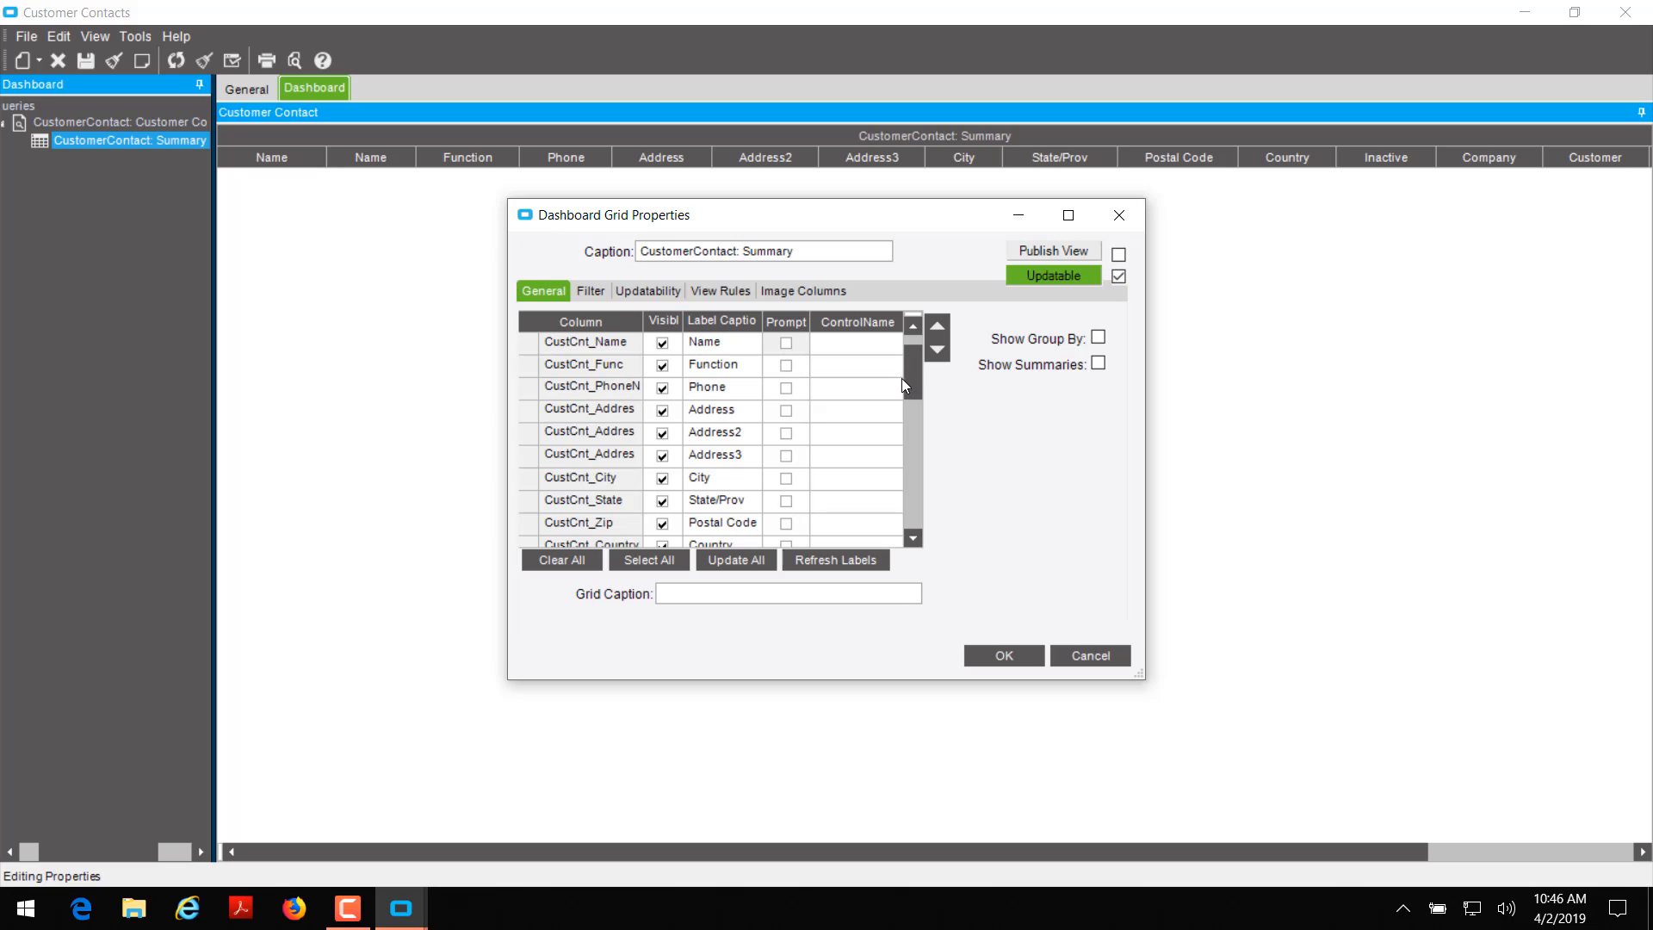
drag(909, 380, 907, 413)
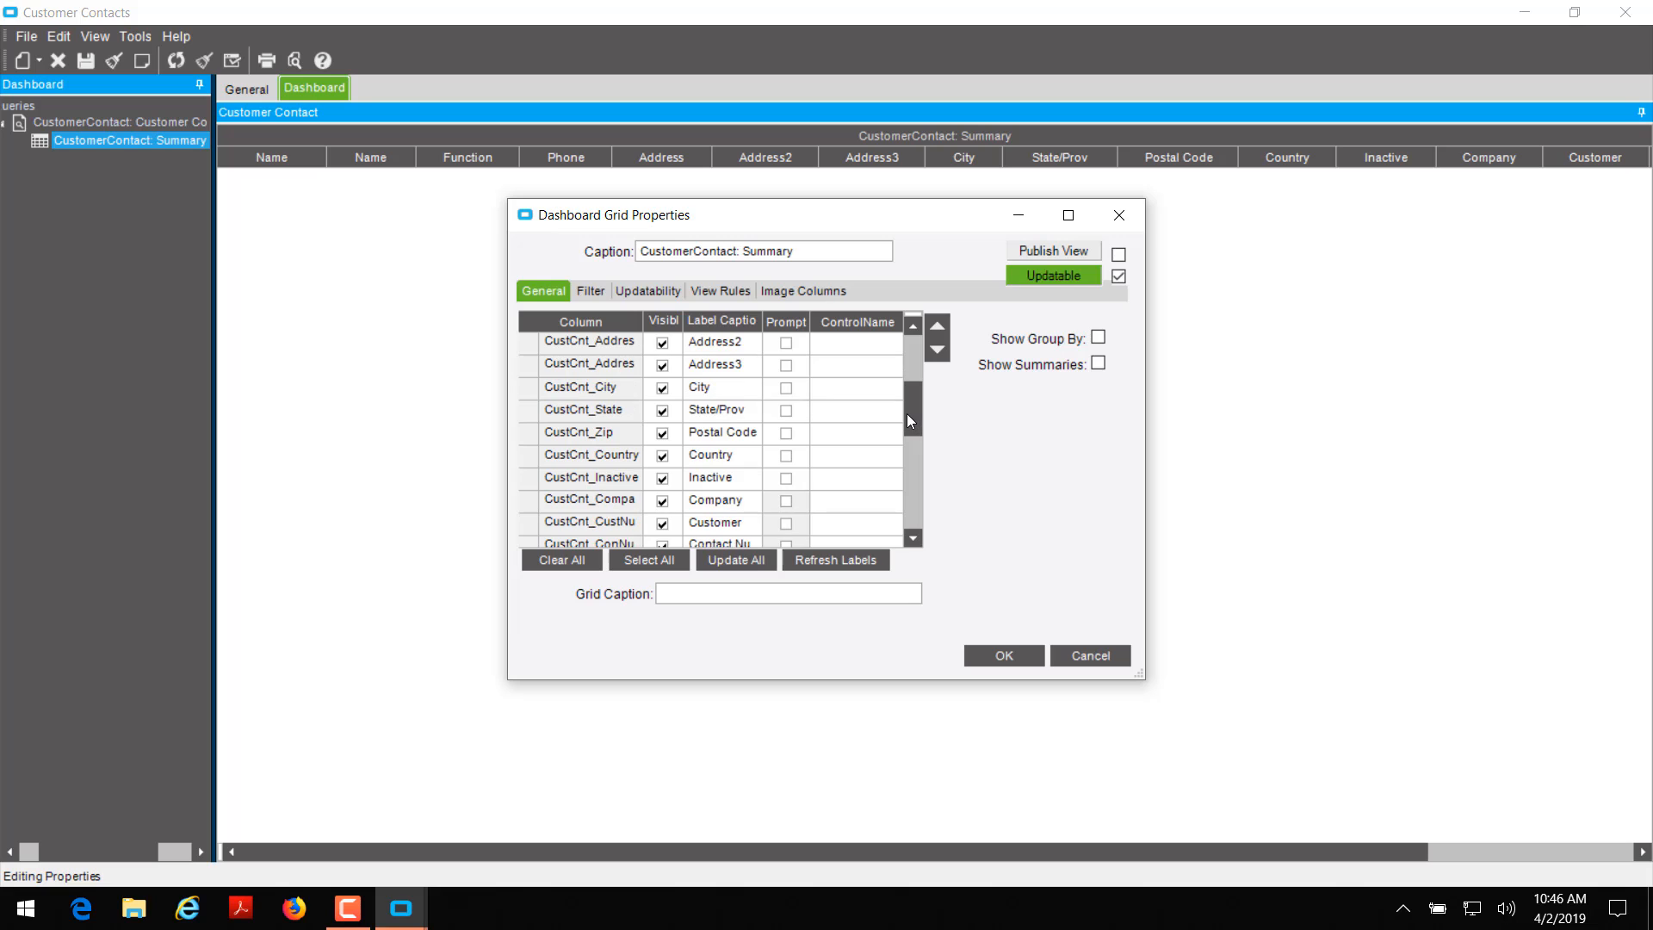
click(736, 558)
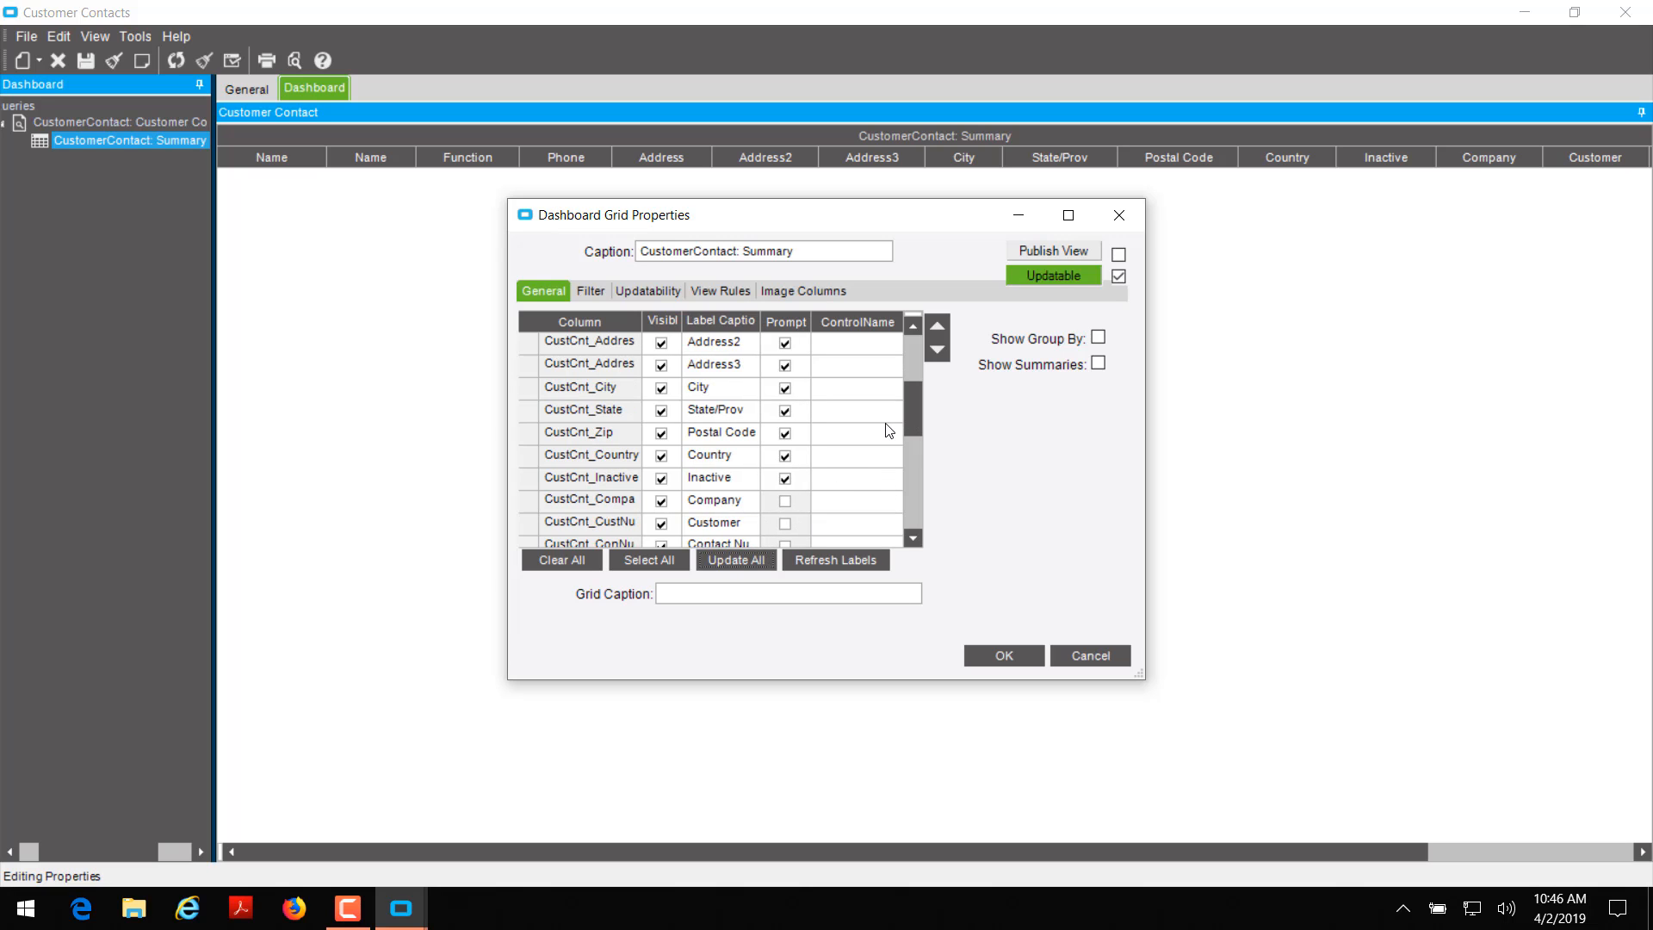
drag(915, 431, 914, 456)
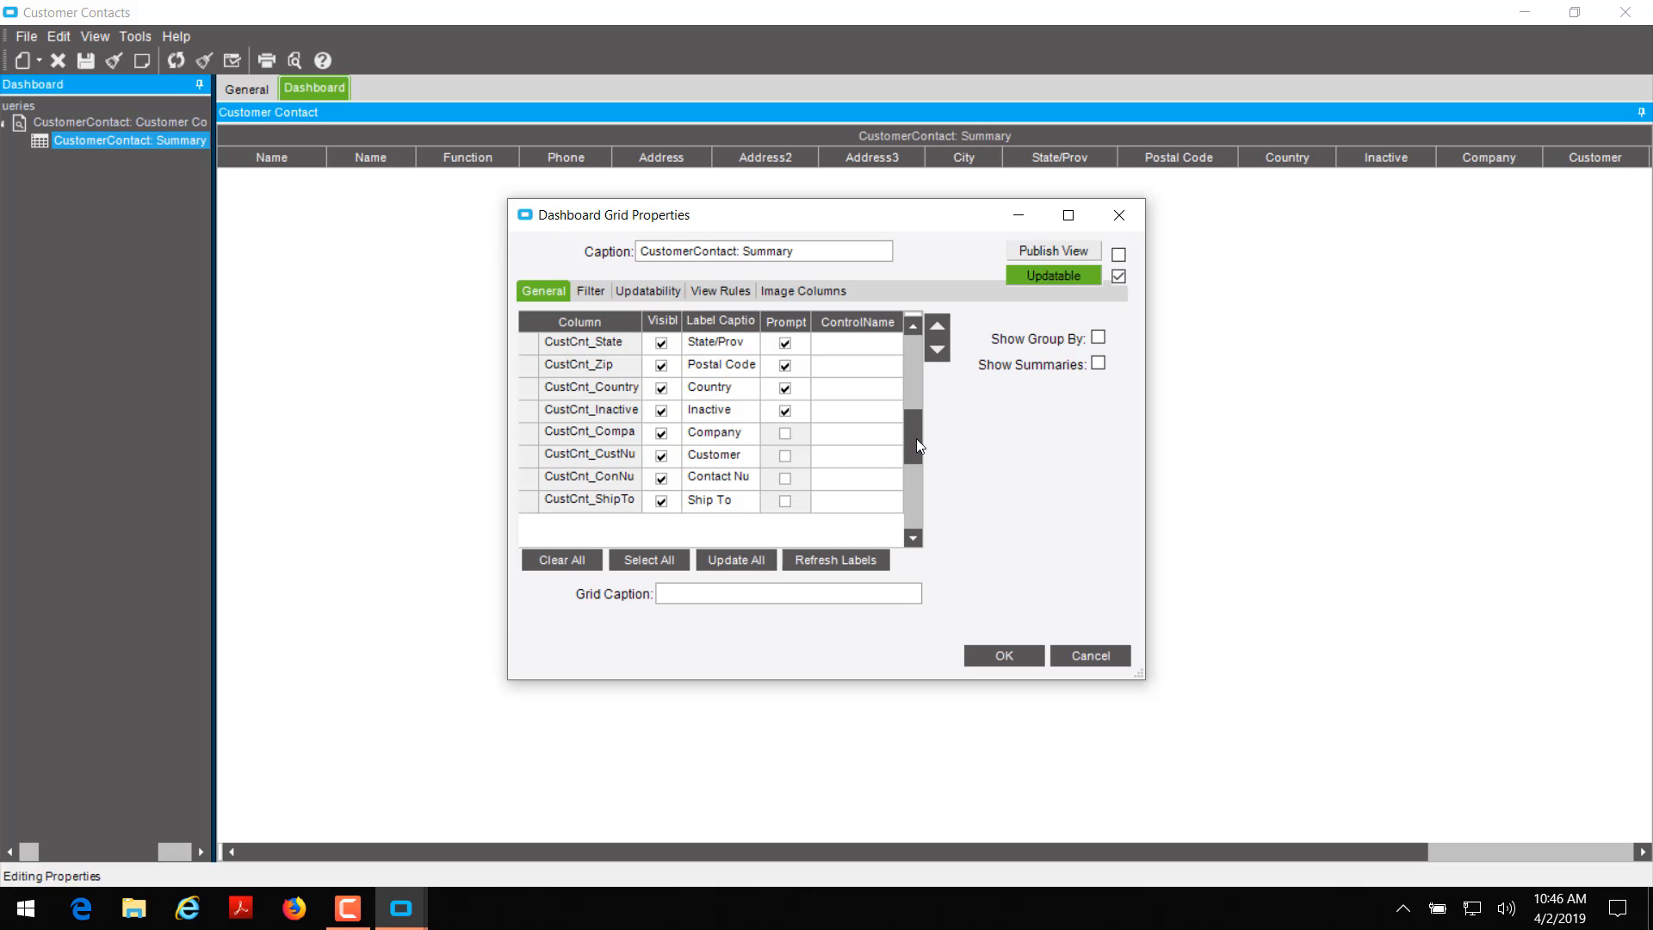
drag(916, 437, 937, 334)
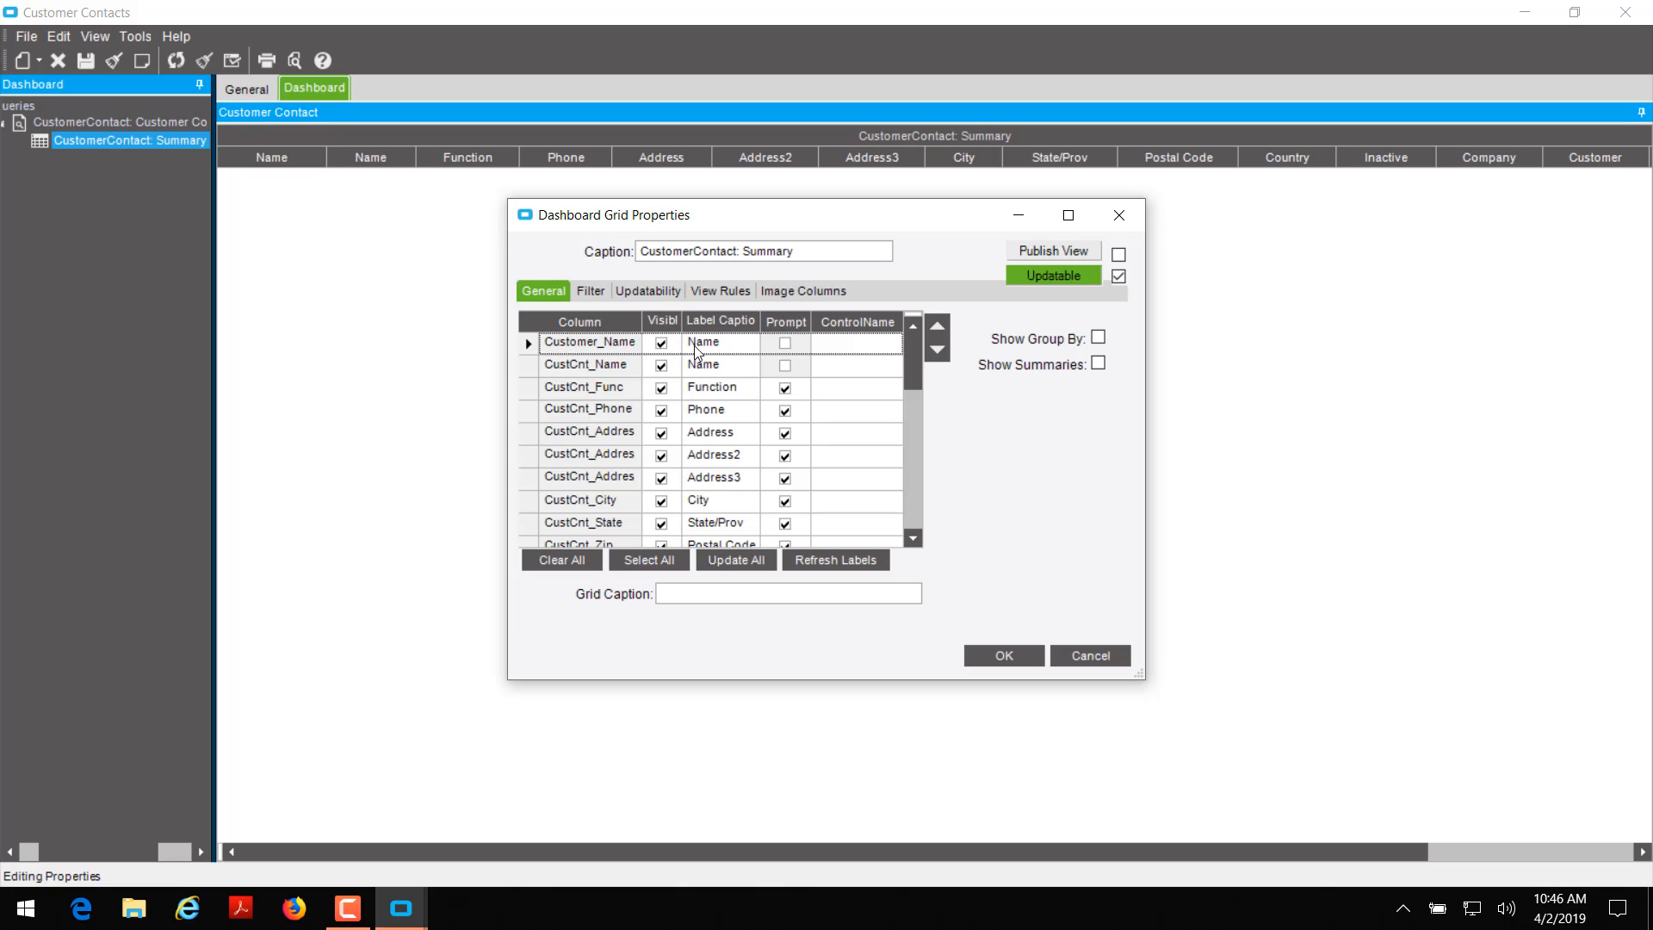
click(1003, 656)
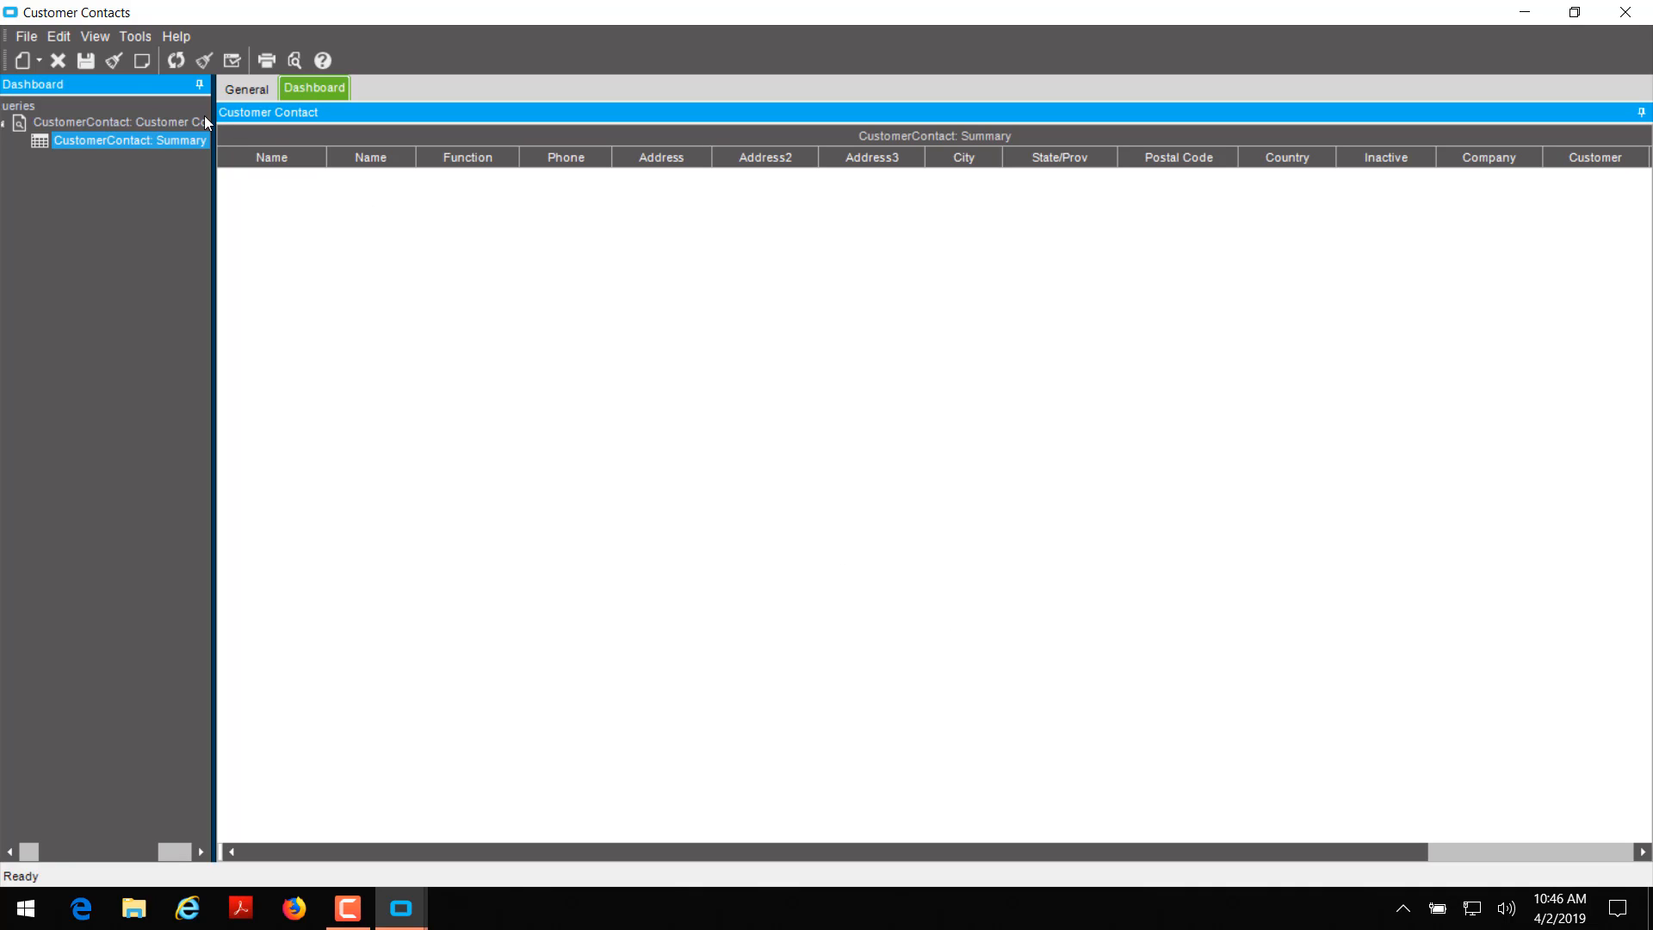
click(90, 69)
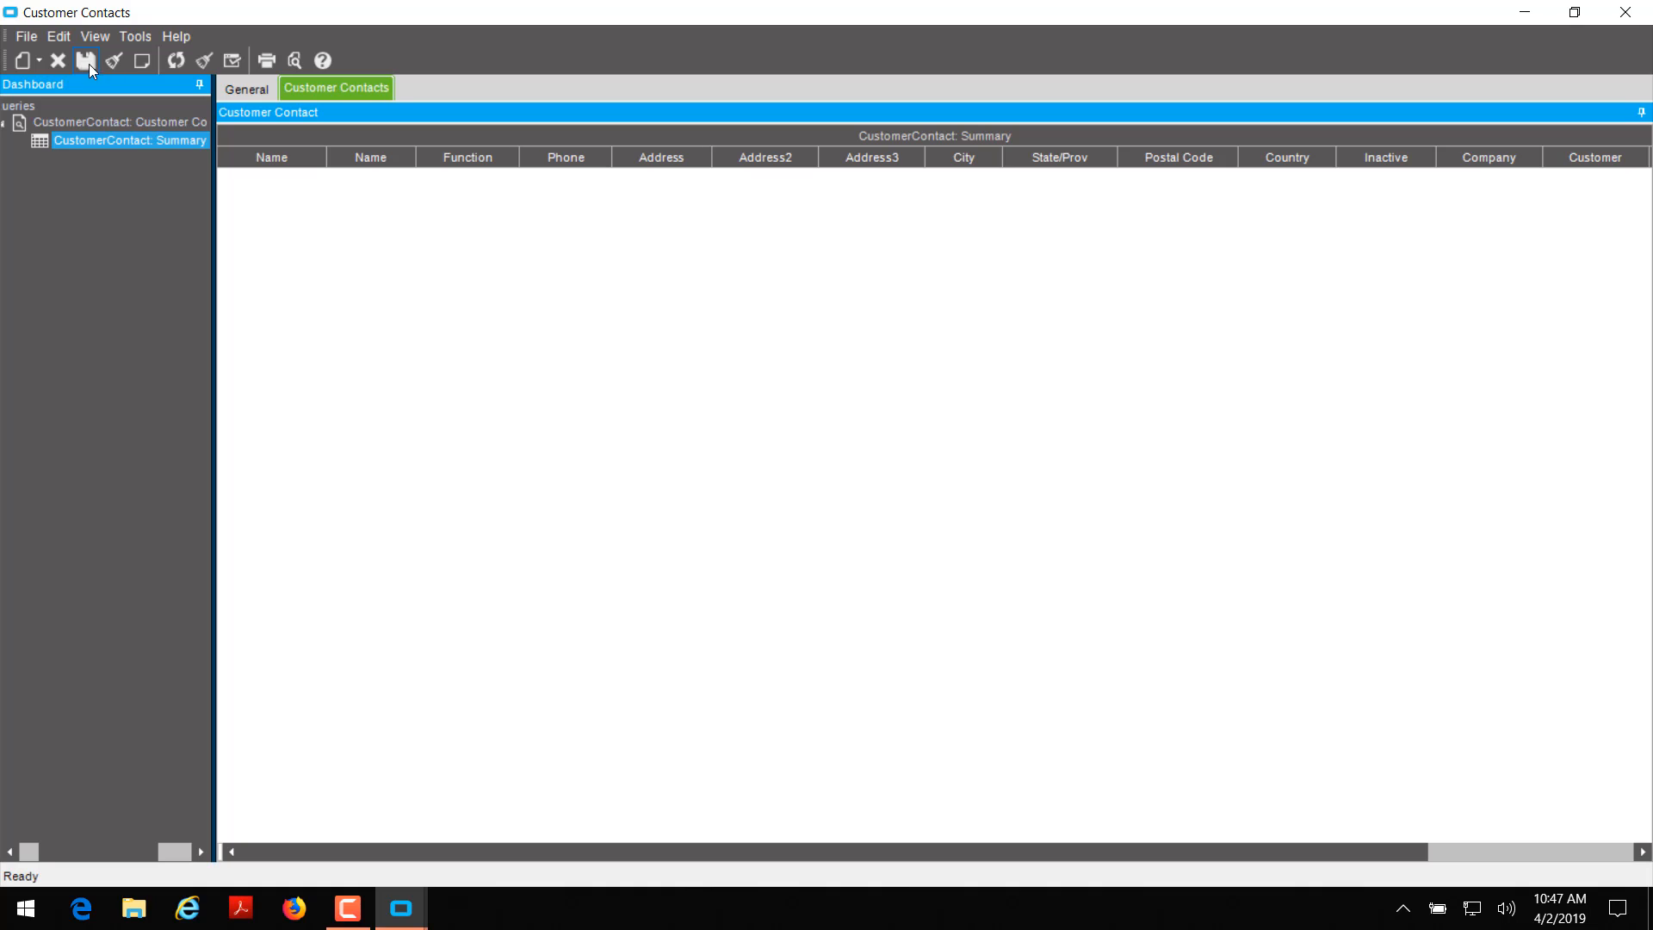
In the dashboard deployment options, enable Deploy Smart Client Application and launch the test application in its own window.
click(143, 40)
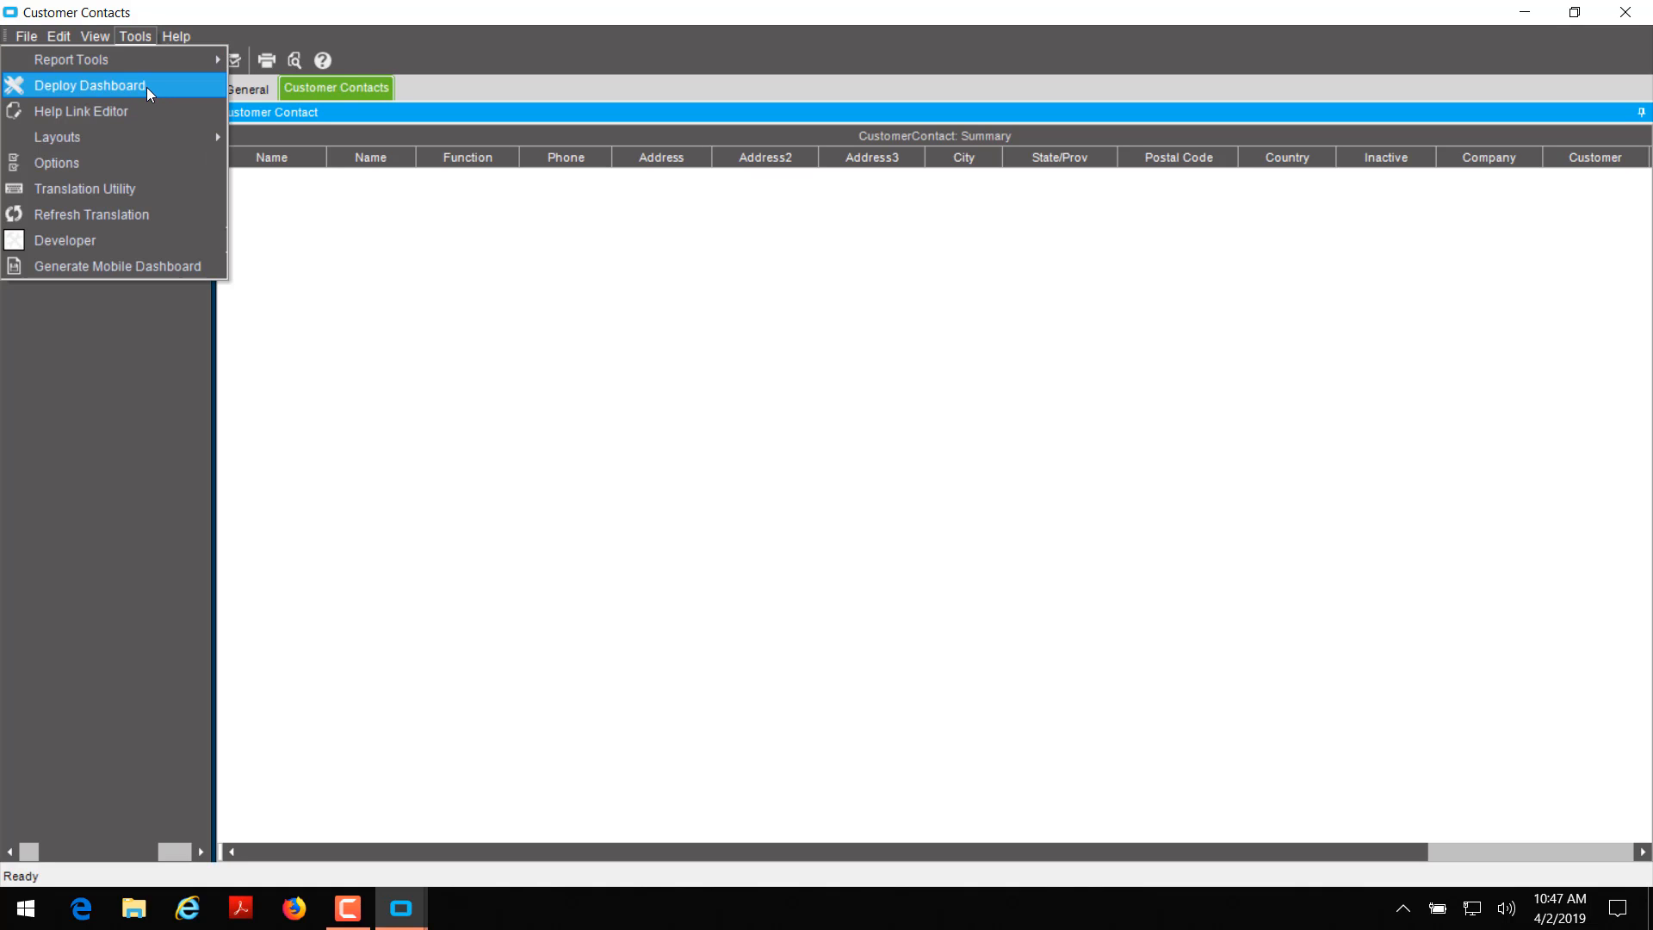
click(147, 86)
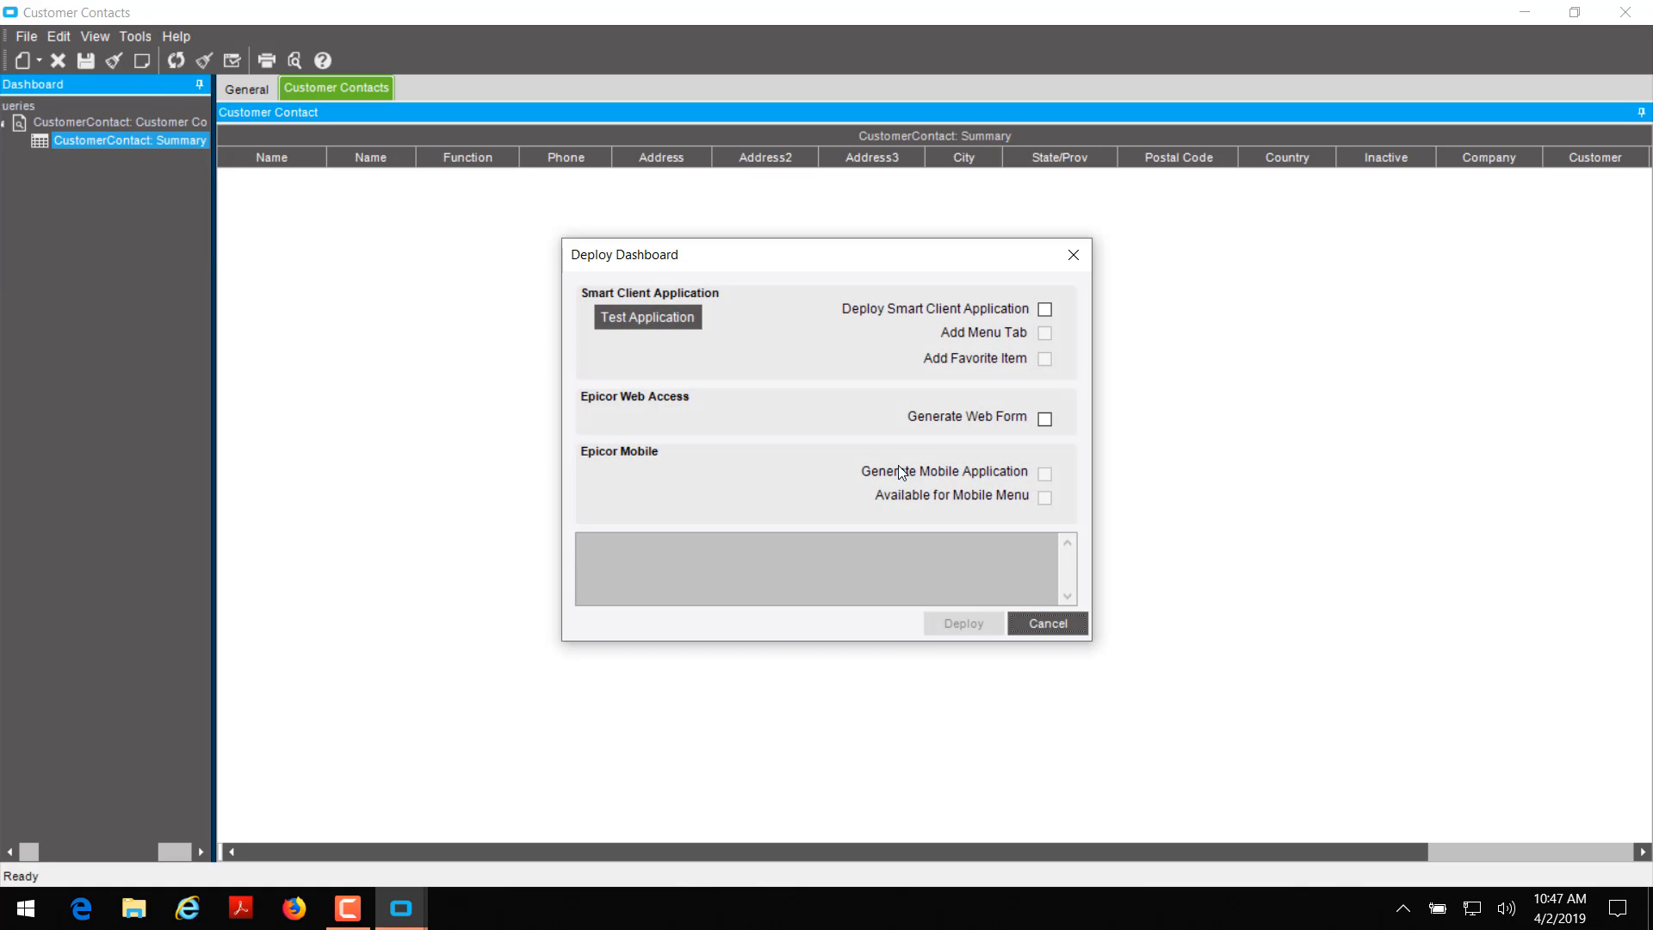
click(1045, 309)
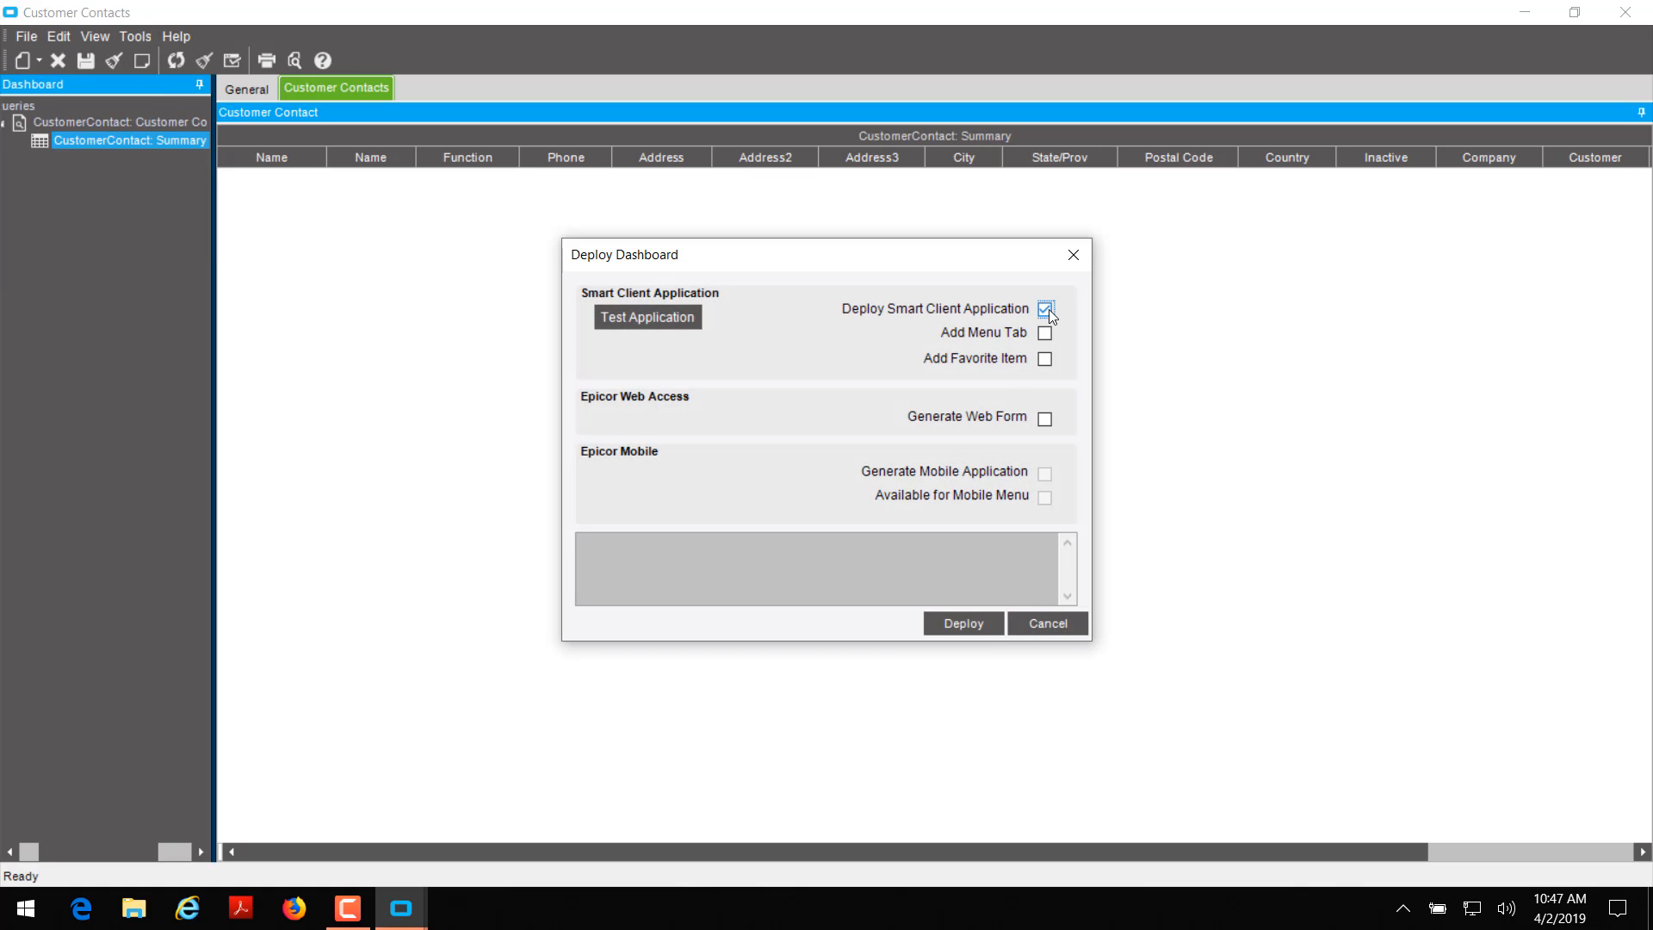
click(663, 317)
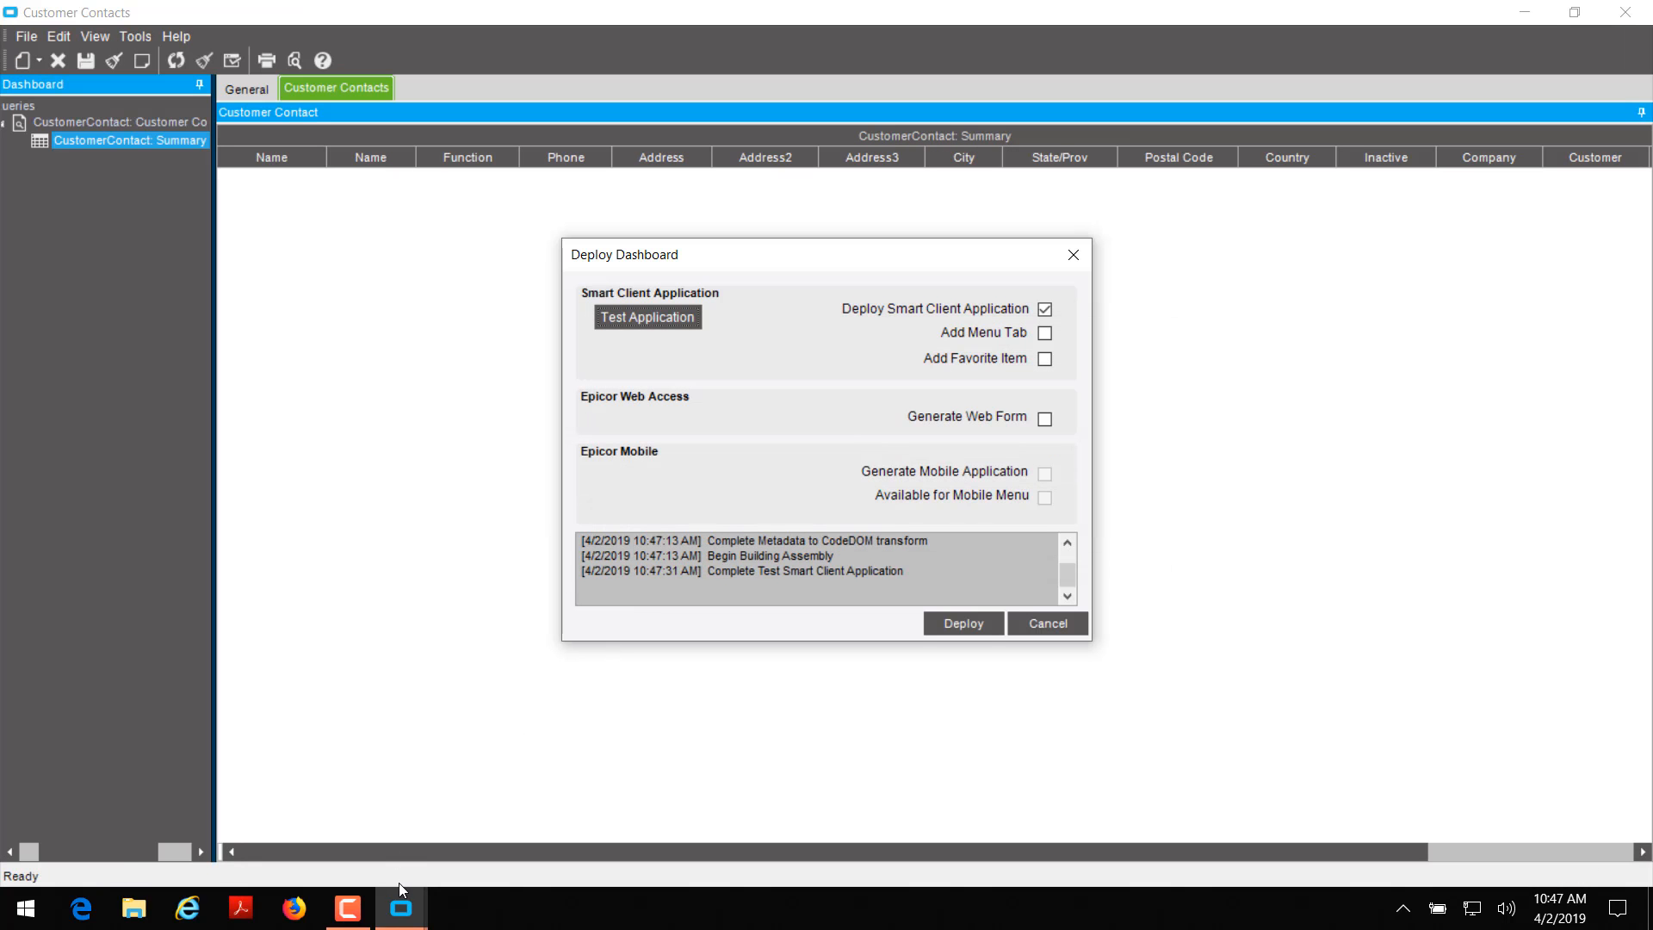
click(402, 908)
click(757, 854)
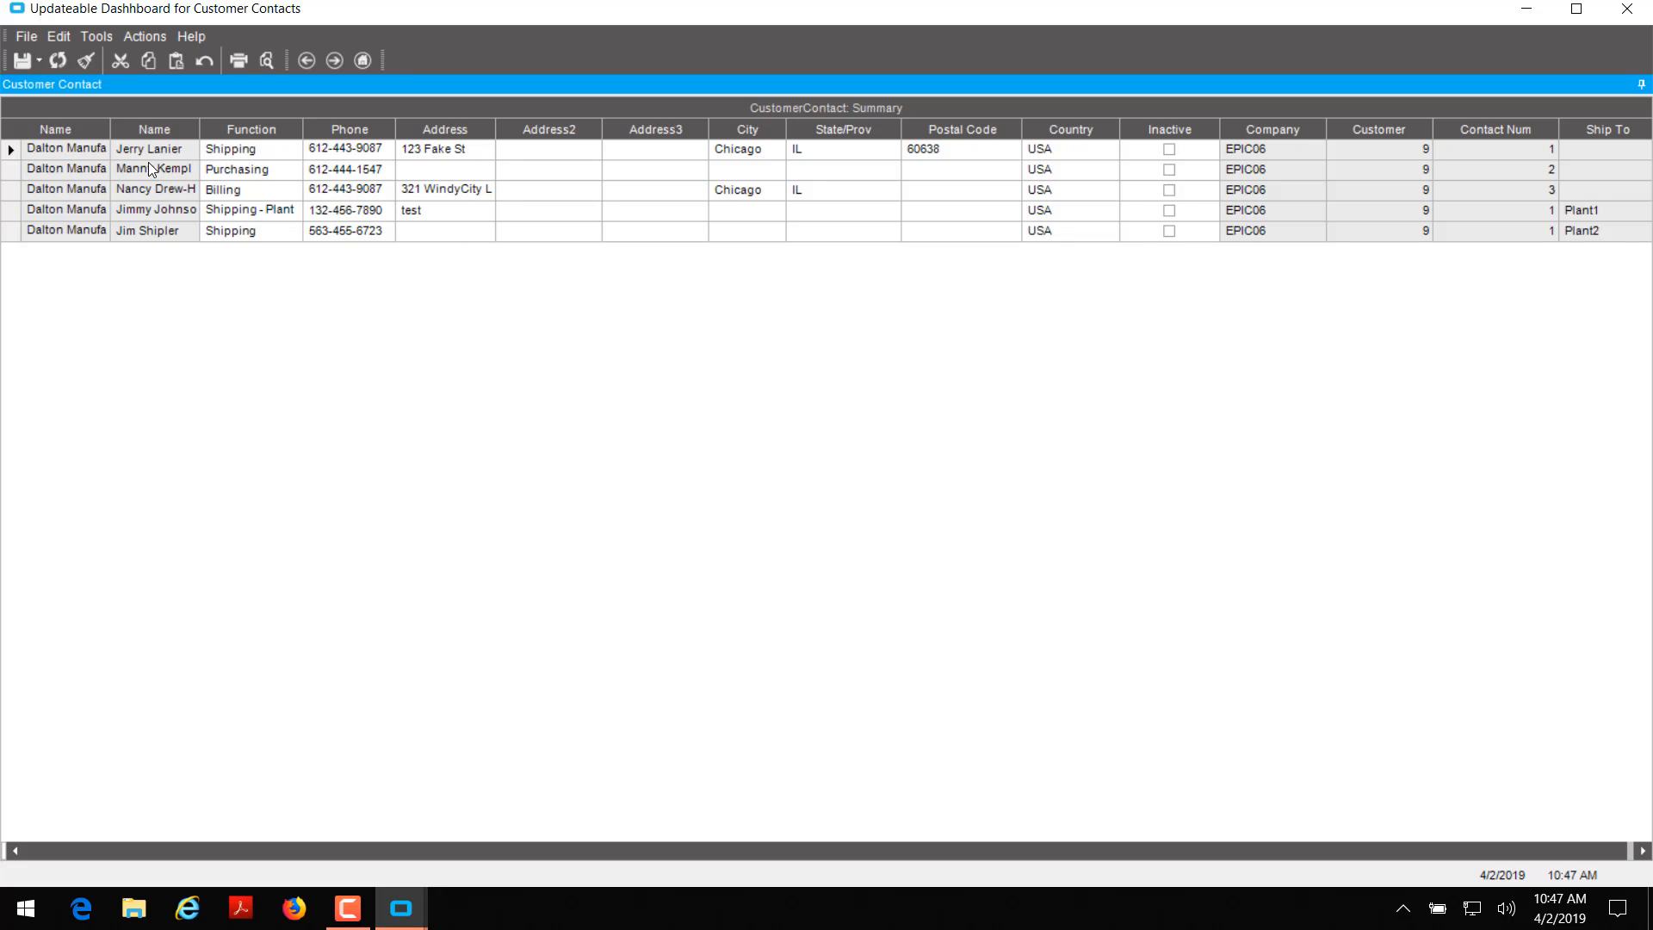
Enter an apartment number in the first contact's Address2 field and save it, closing the test application and the deployment dialog.
click(540, 152)
text(Apt. 108)
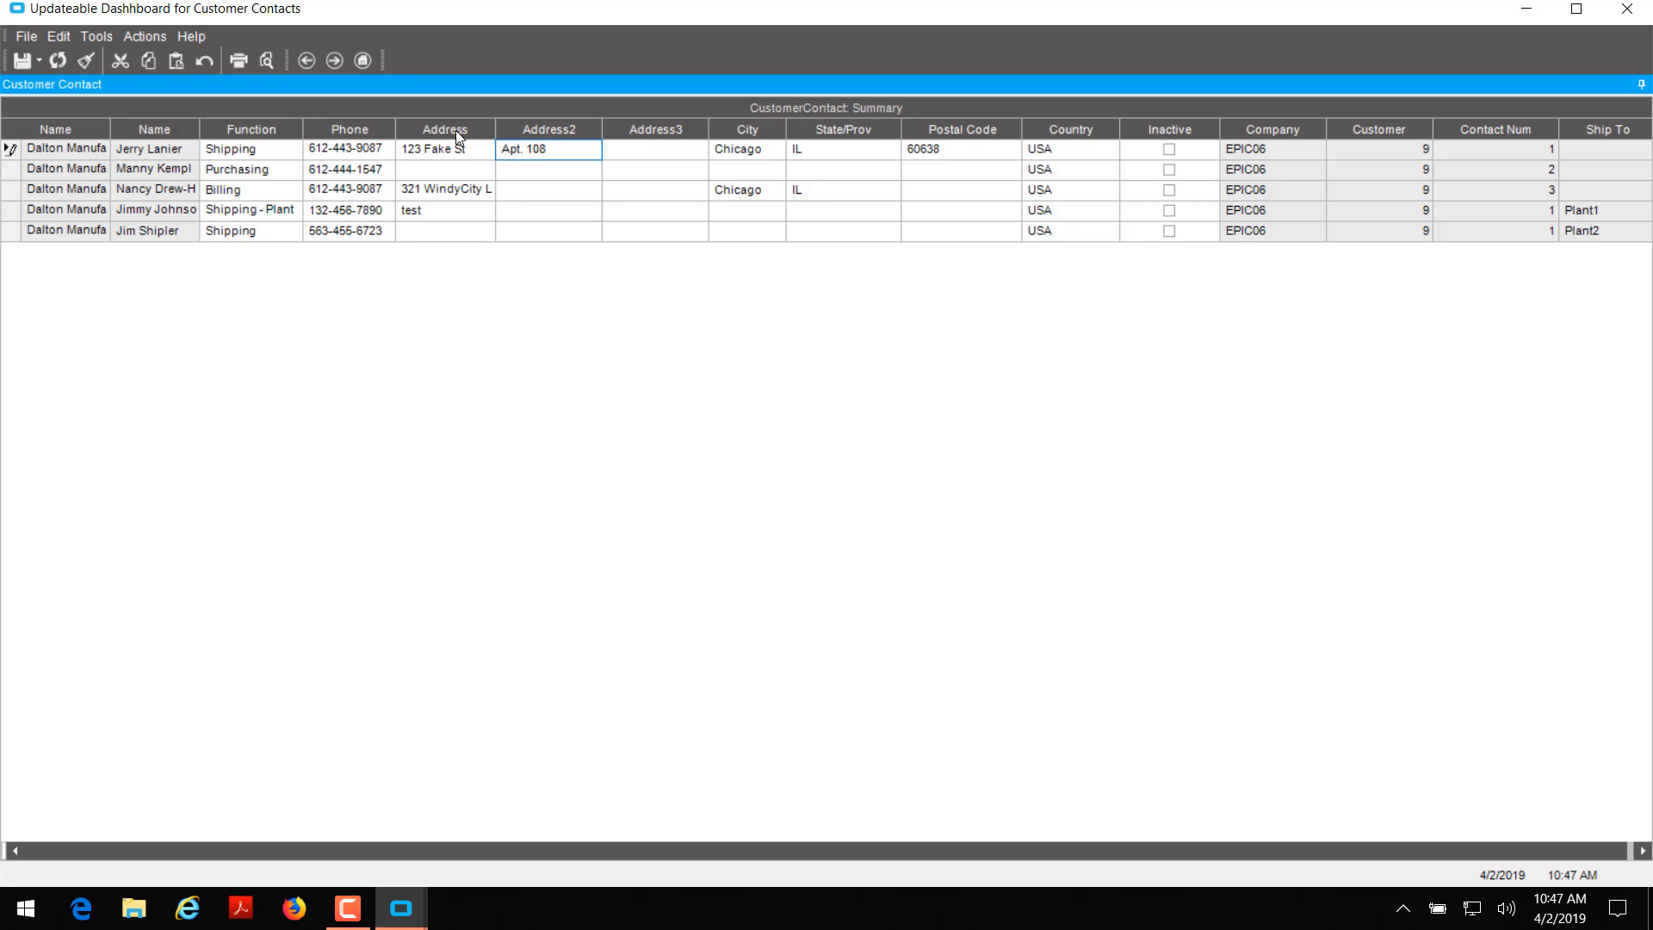
click(19, 64)
click(1627, 8)
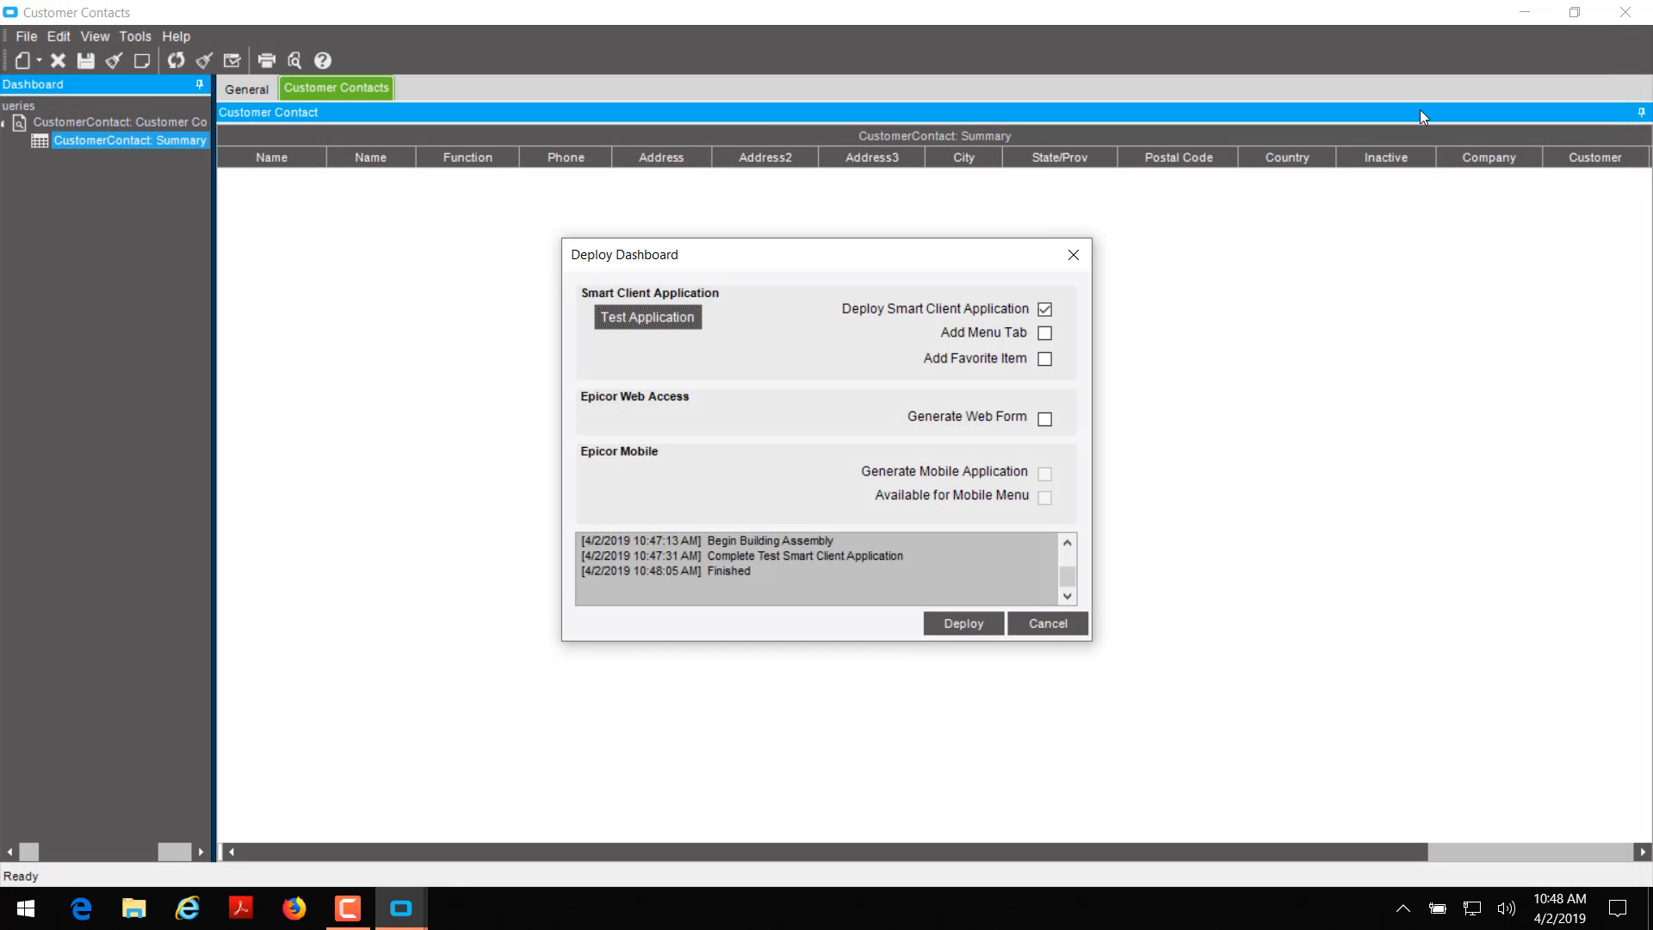
click(1043, 630)
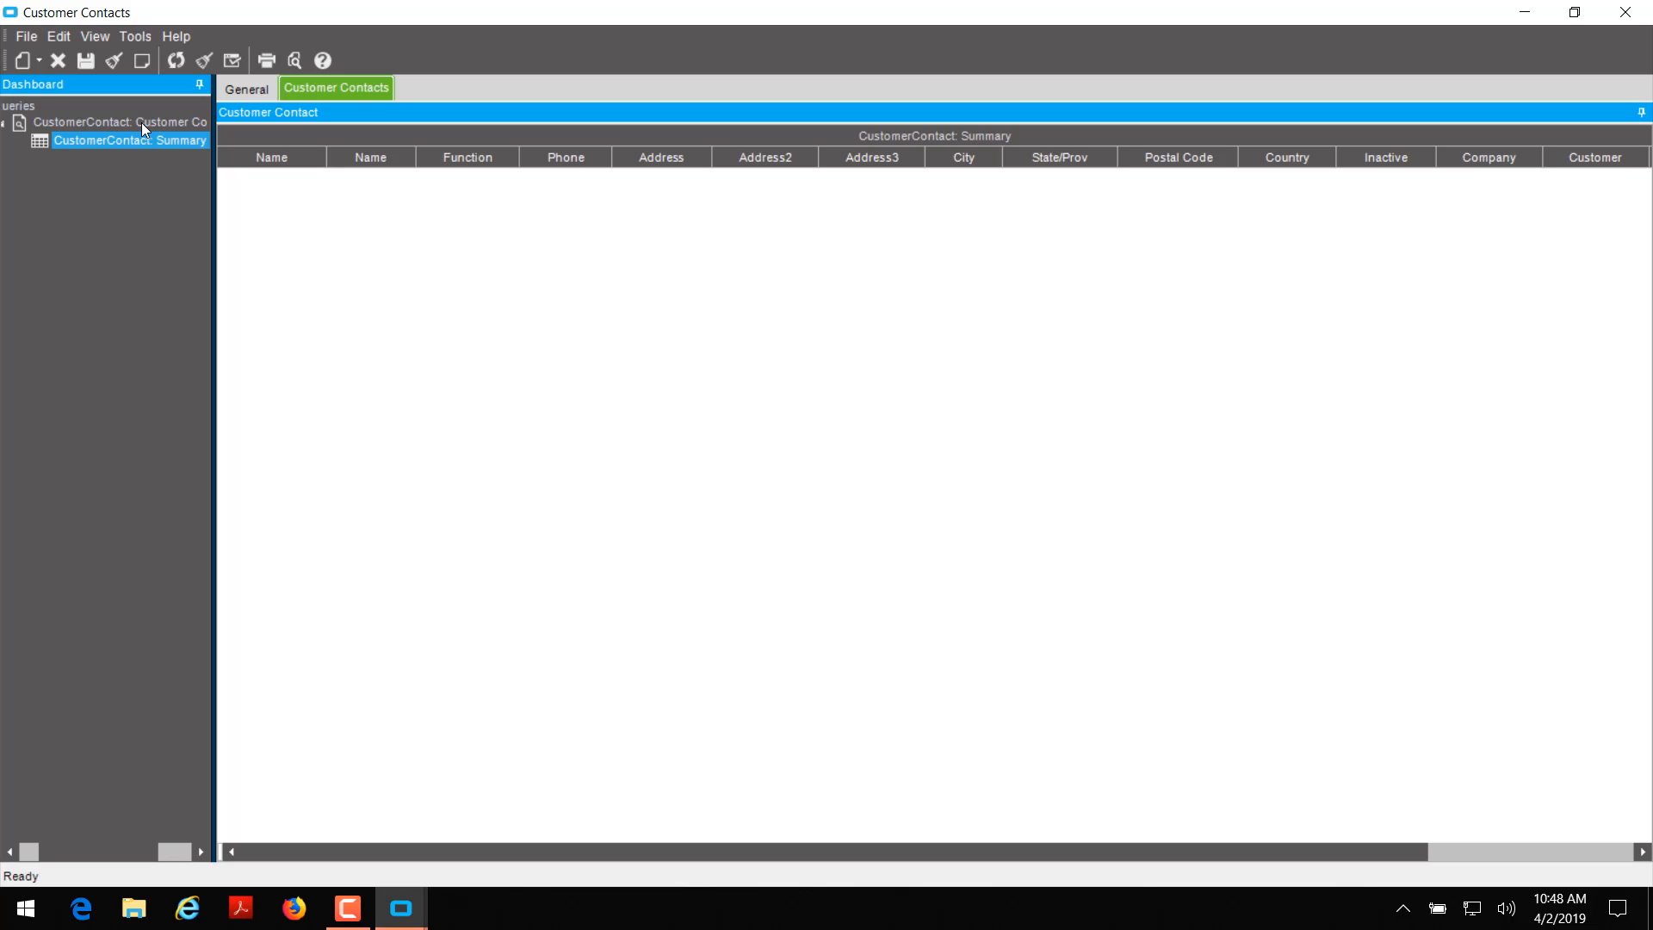
Add an updatable tracker view to the CustomerContact query and enable Prompt for all its updatable columns.
right_click(143, 127)
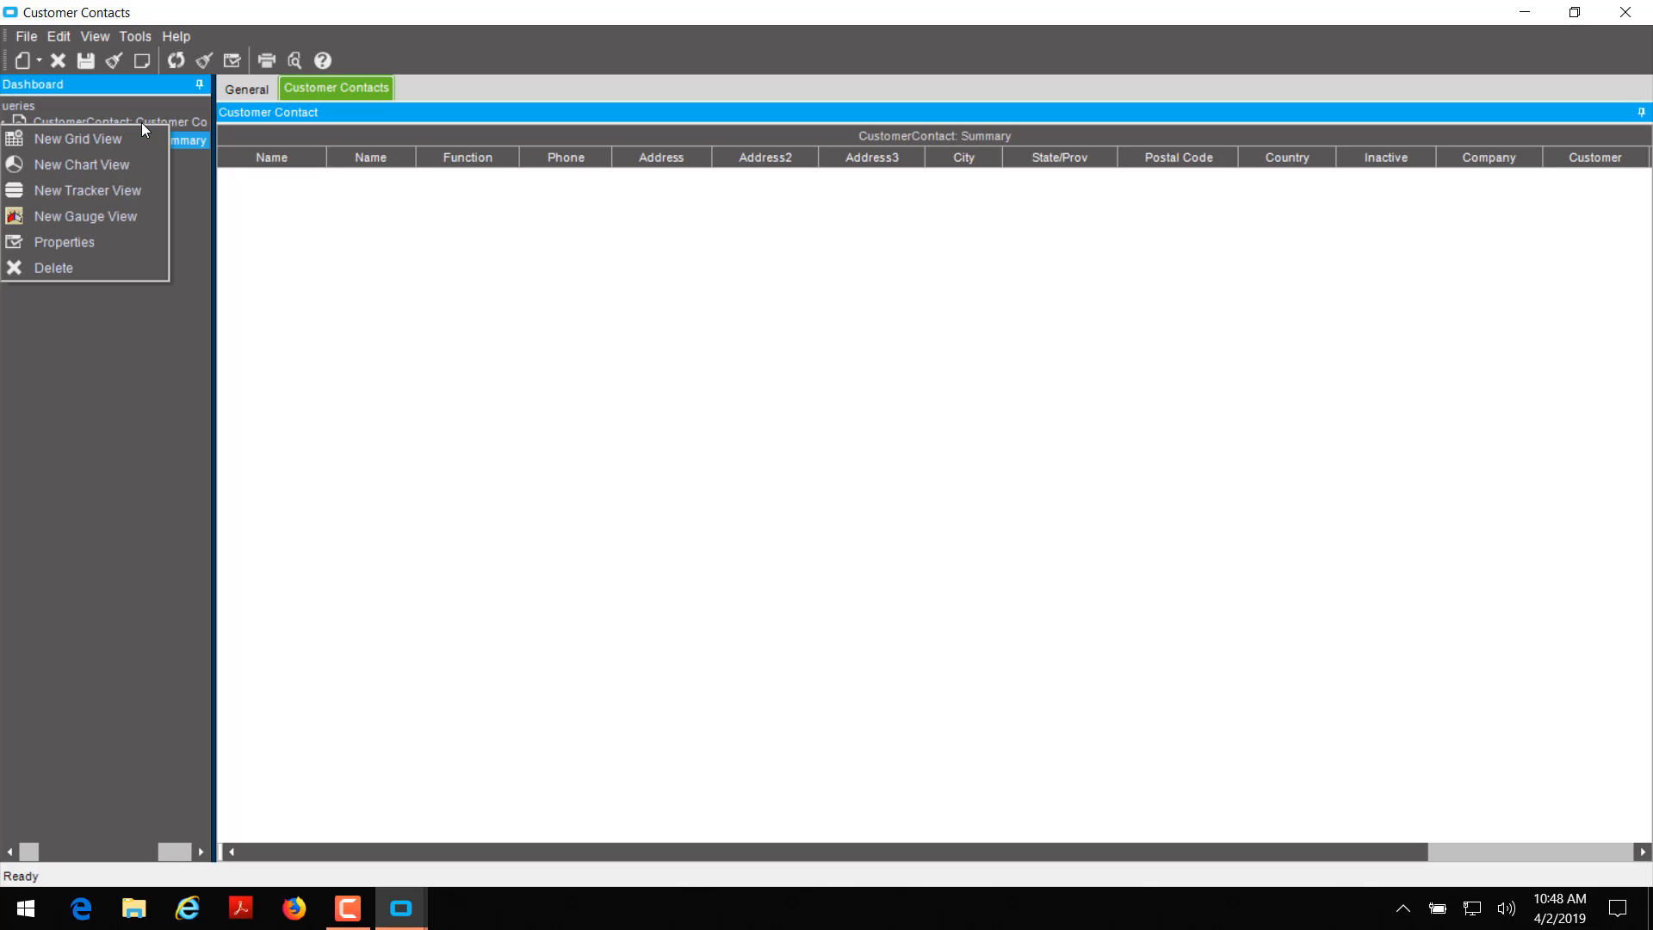
click(148, 189)
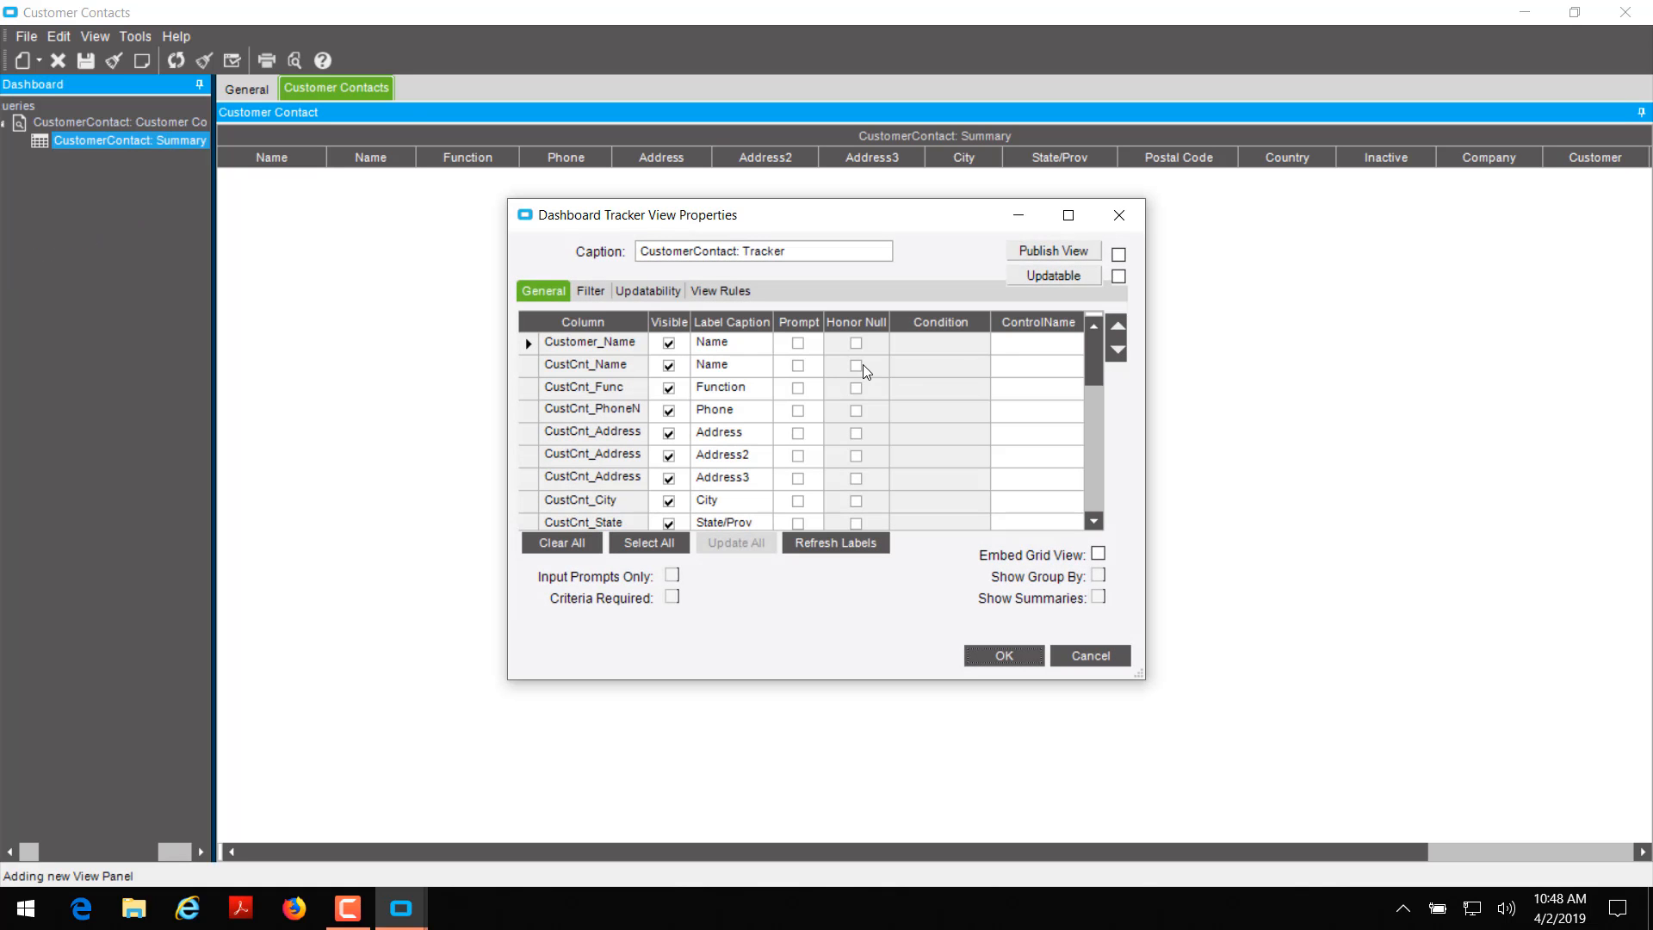
click(1119, 275)
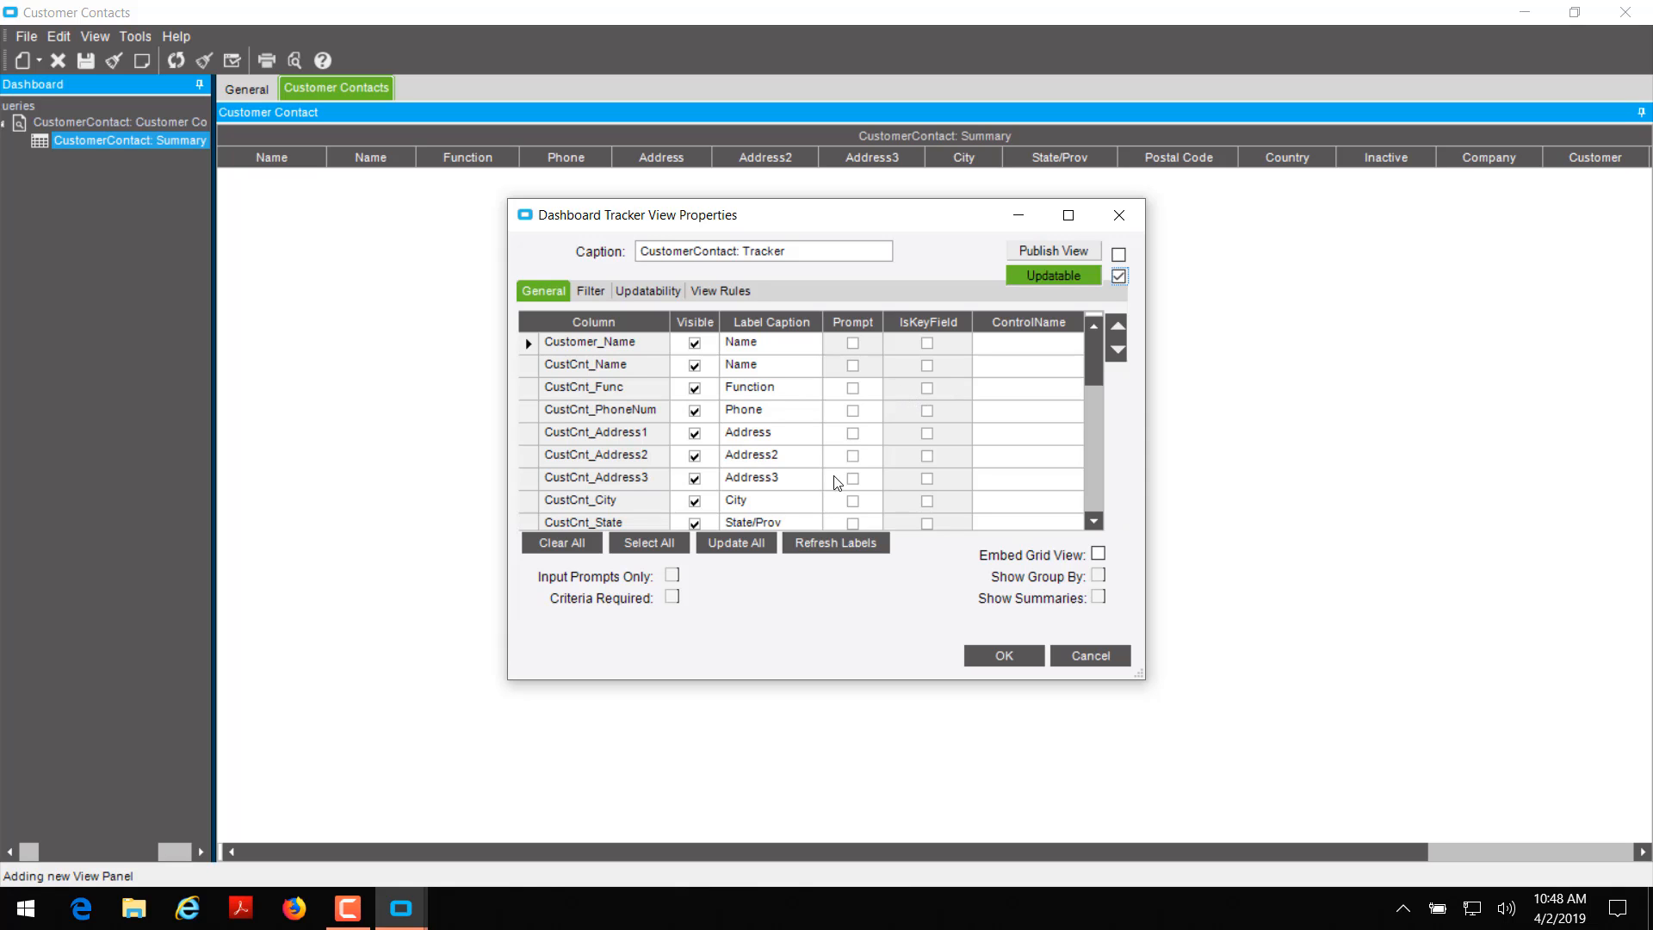
click(738, 544)
Hide the Customer_Name, CustCnt_Name, Company, CustNum, ConNum and ShipToNum columns in the tracker view and apply its properties.
click(695, 344)
click(694, 365)
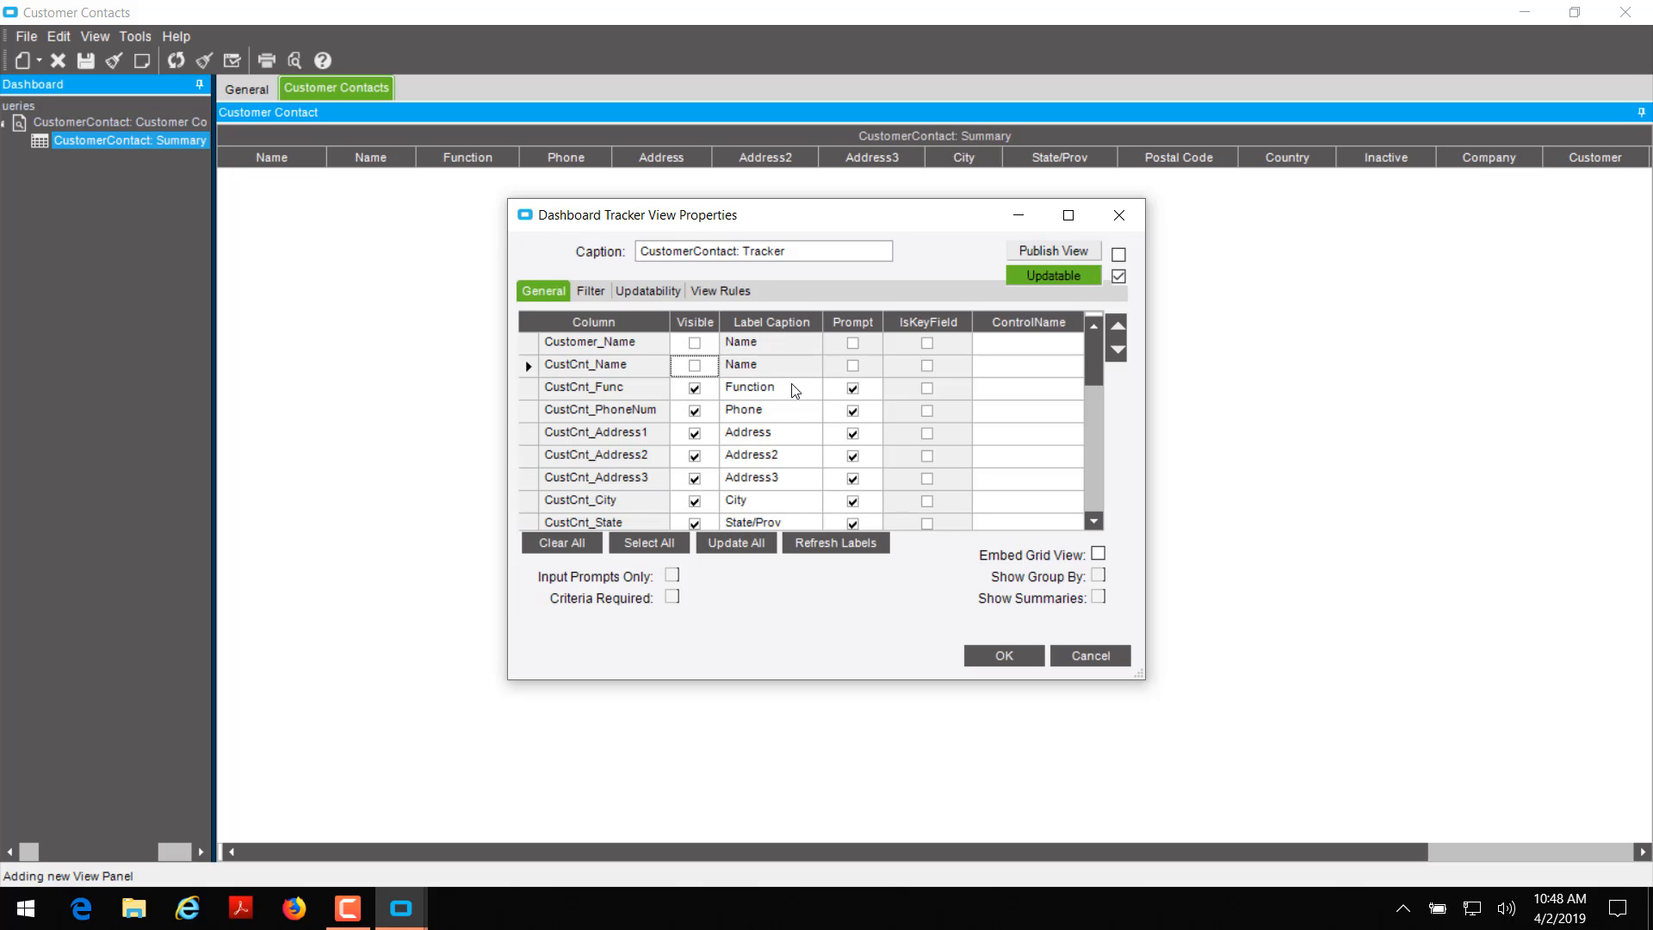
scroll(857, 386, down, 4)
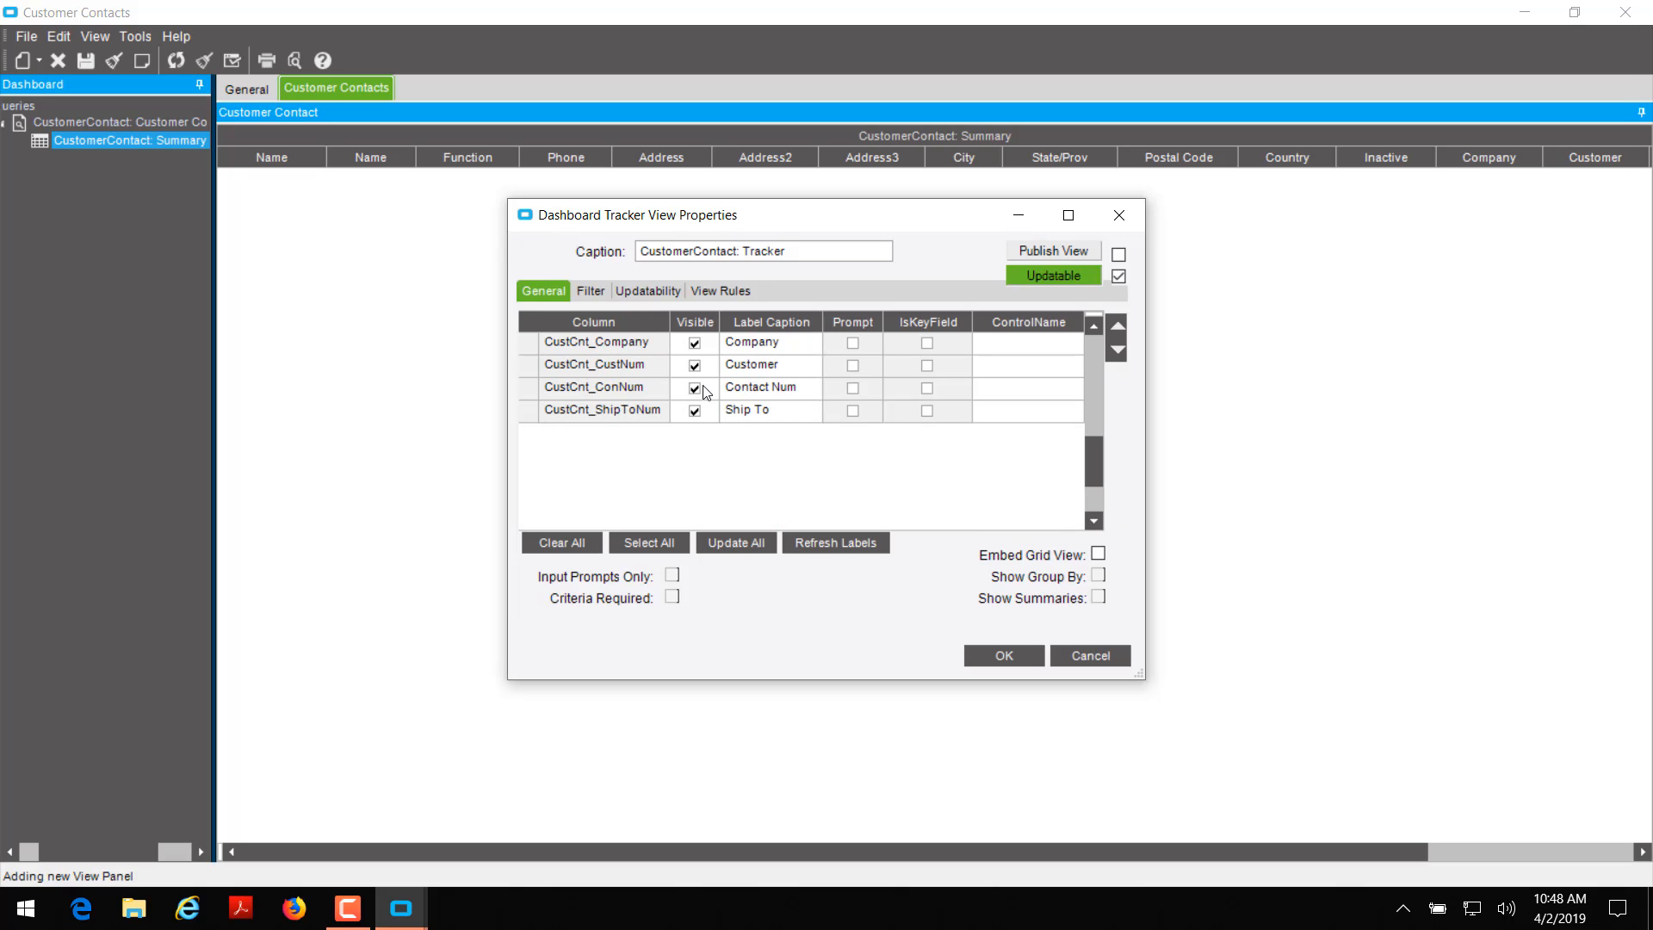
scroll(706, 395, up, 1)
click(695, 411)
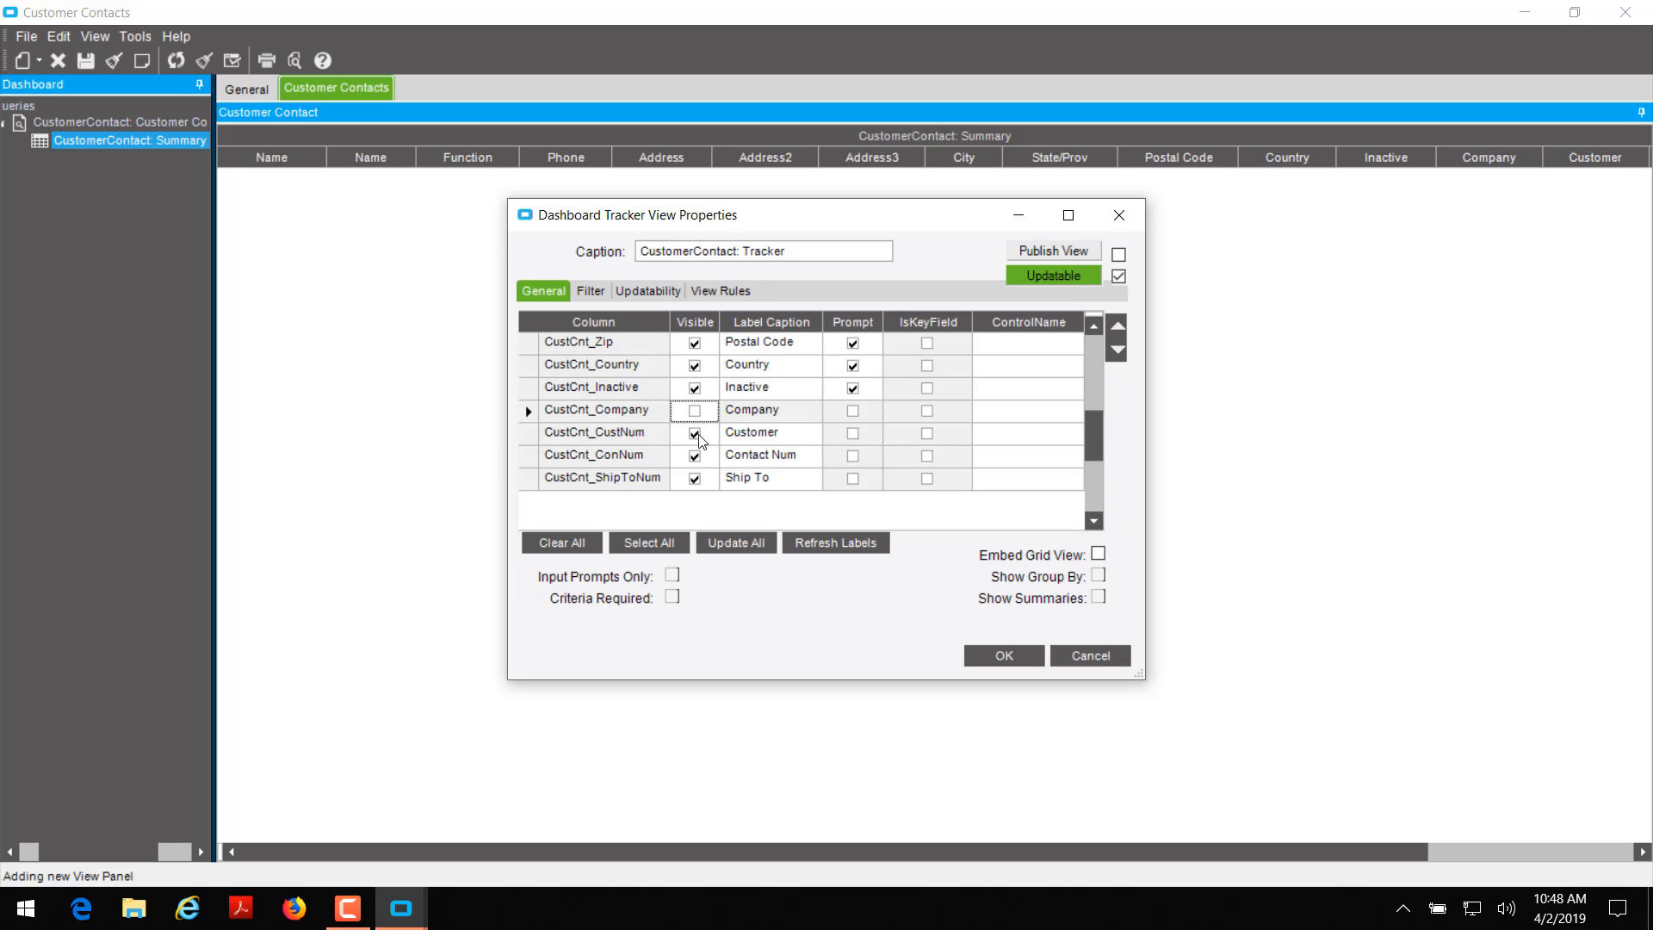
click(695, 433)
click(695, 455)
click(694, 479)
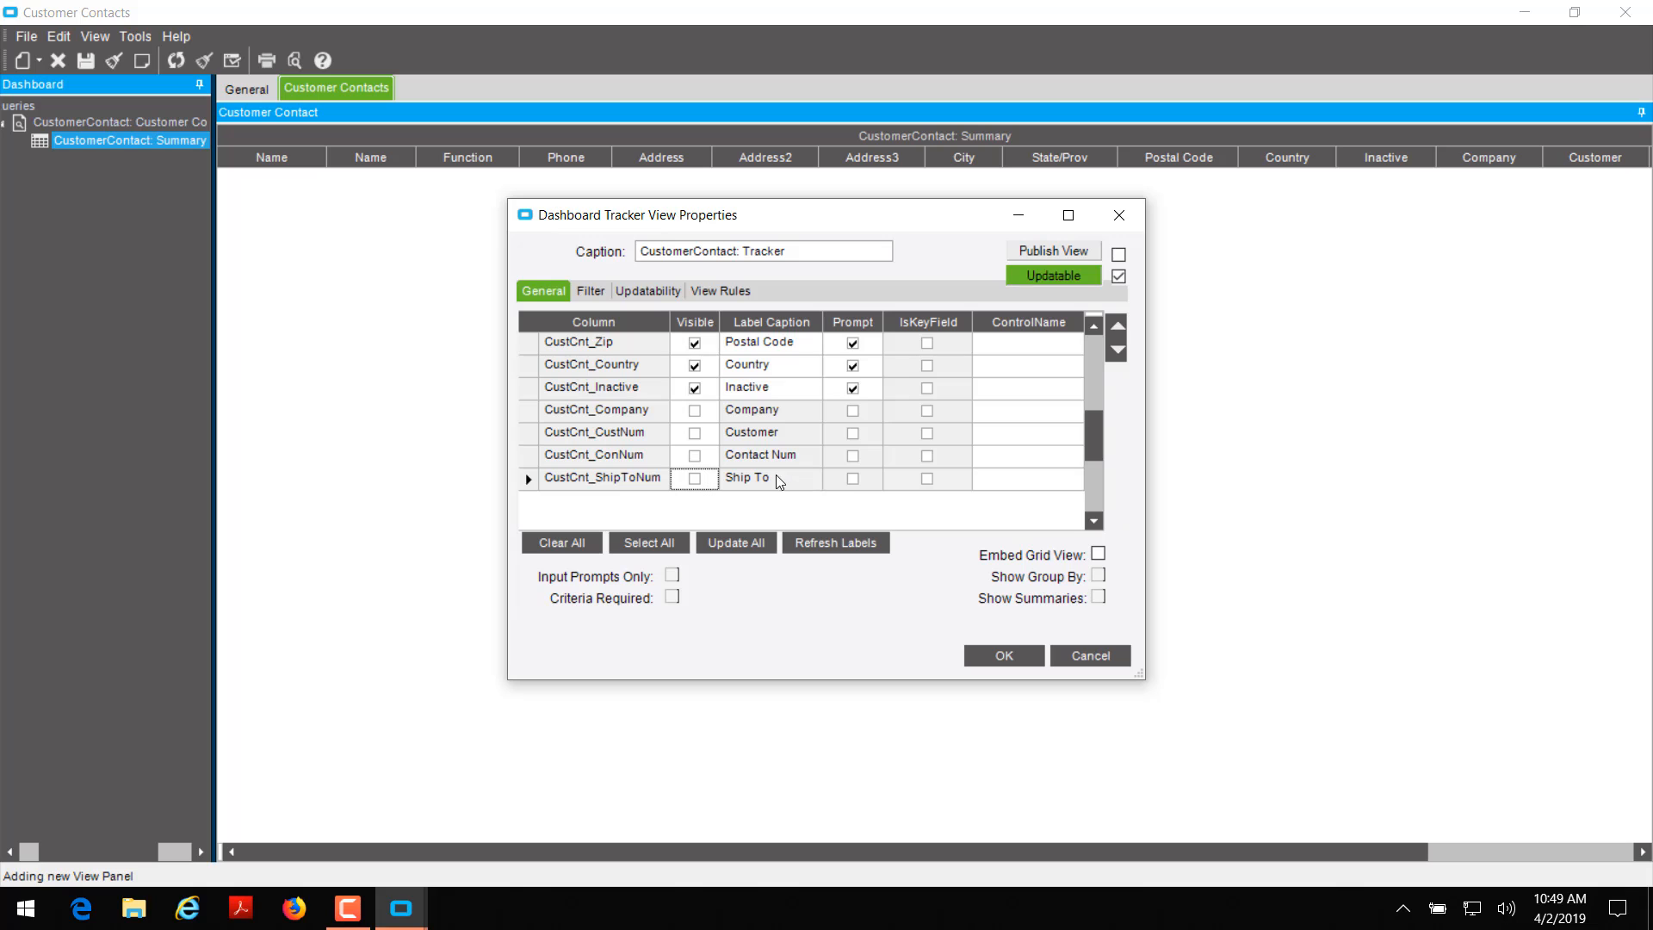
click(1001, 656)
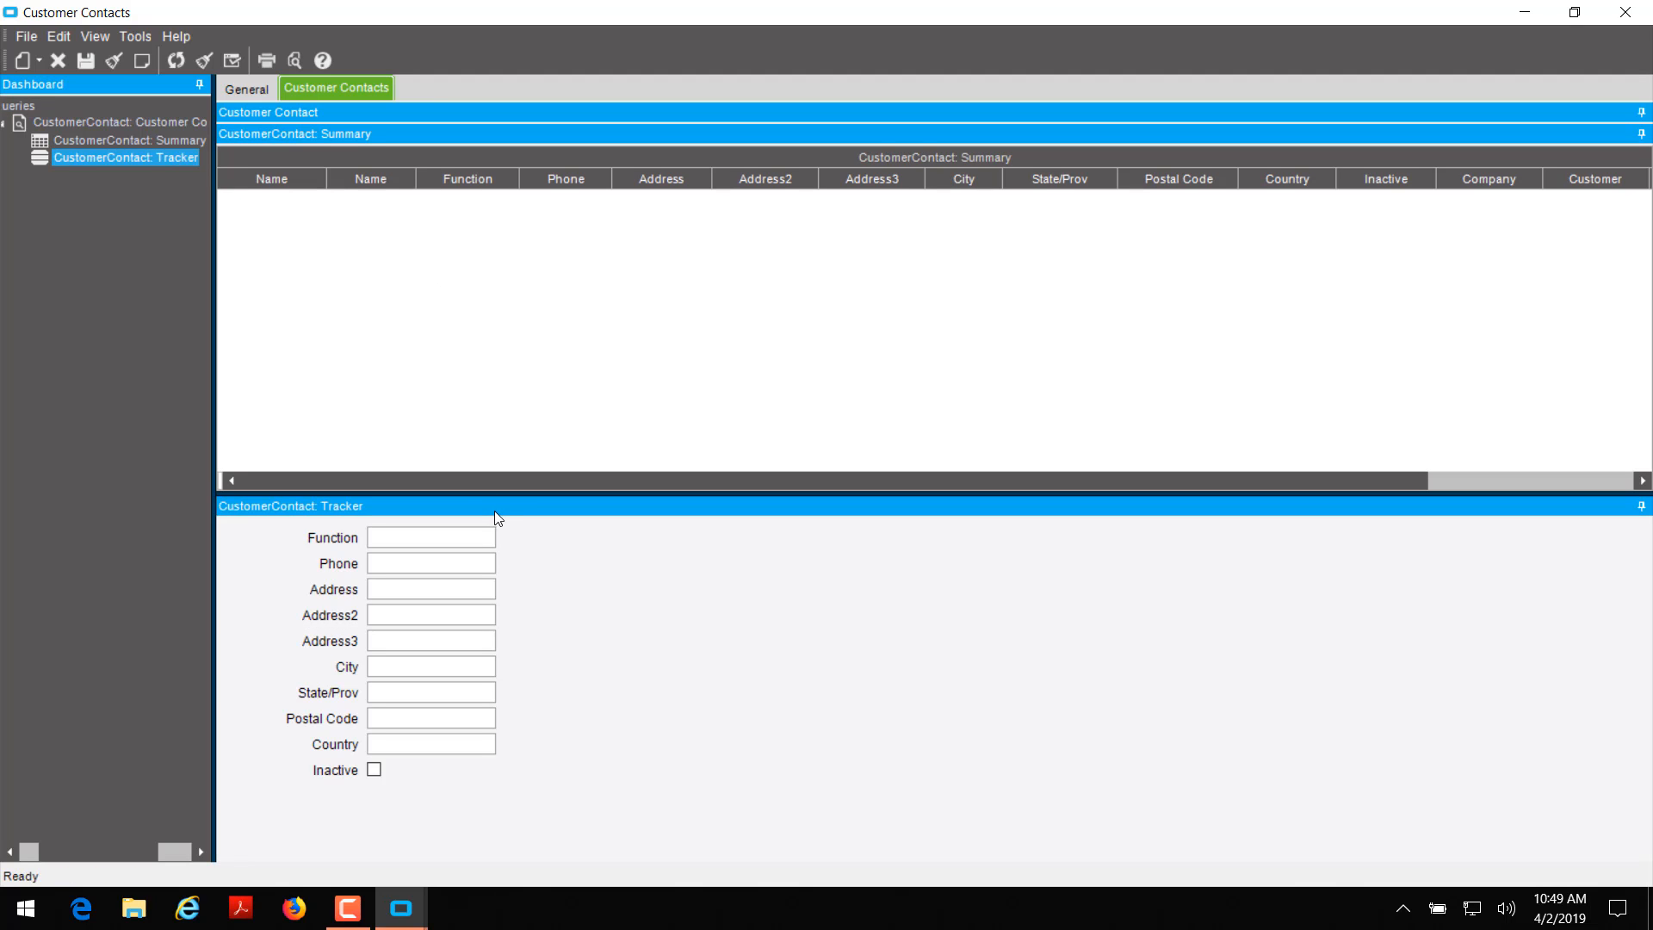
Dock the tracker view above the summary grid, shrink its pane to fit the fields and save the dashboard.
drag(499, 505, 818, 133)
drag(427, 102, 560, 117)
drag(783, 127, 784, 128)
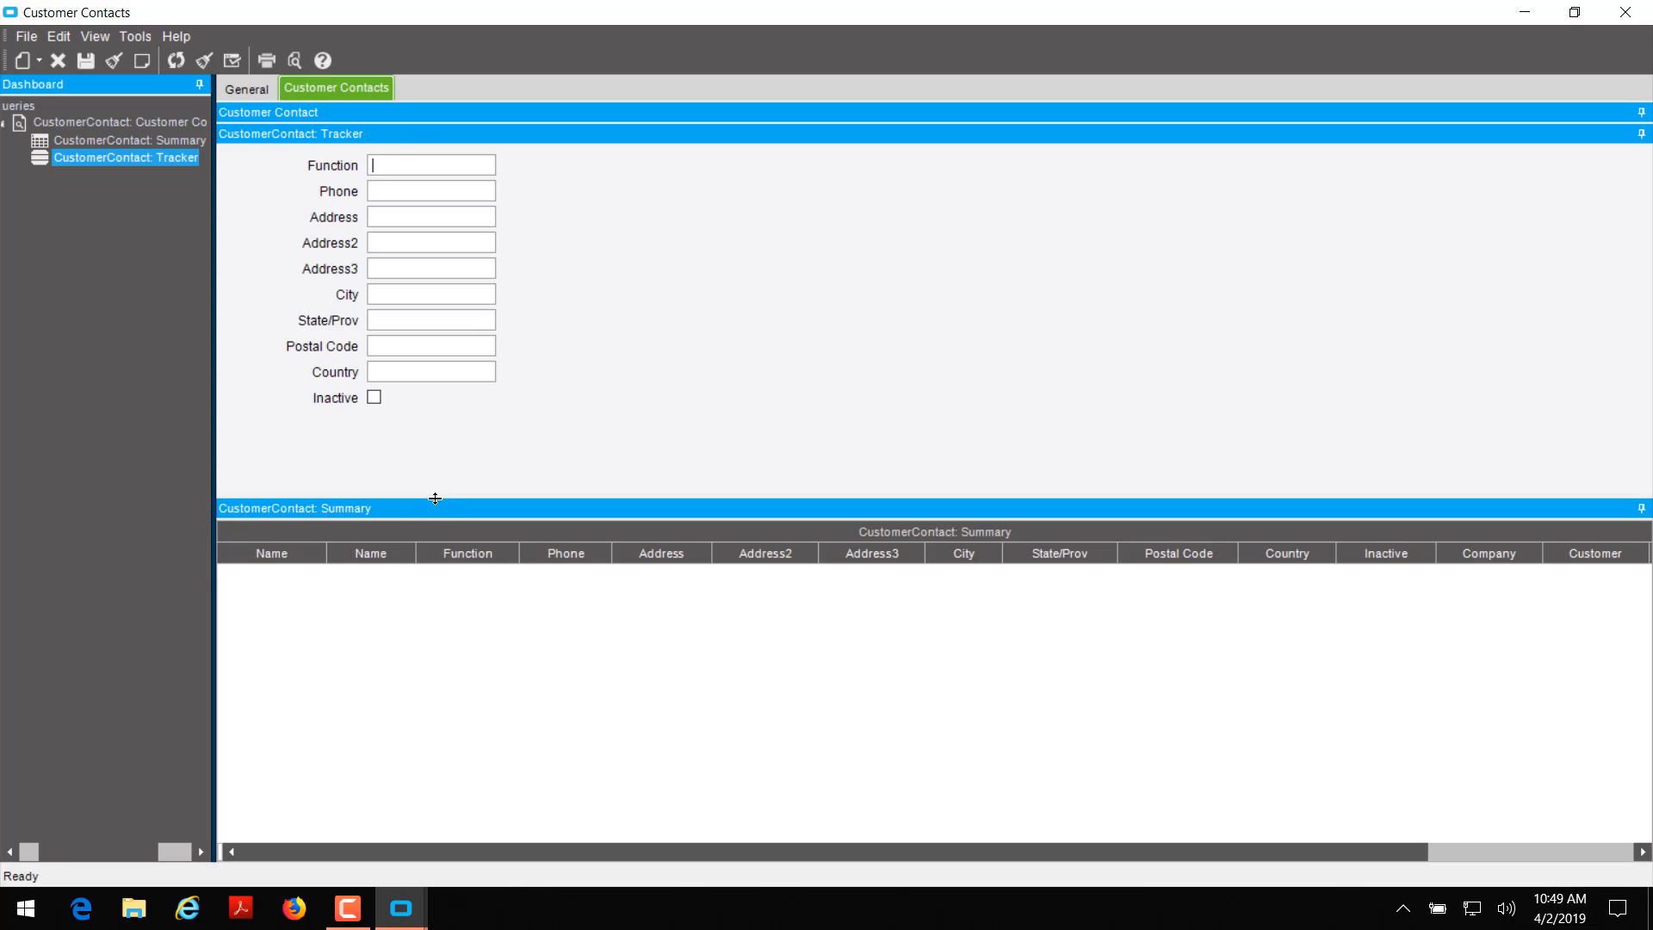
drag(435, 496, 442, 437)
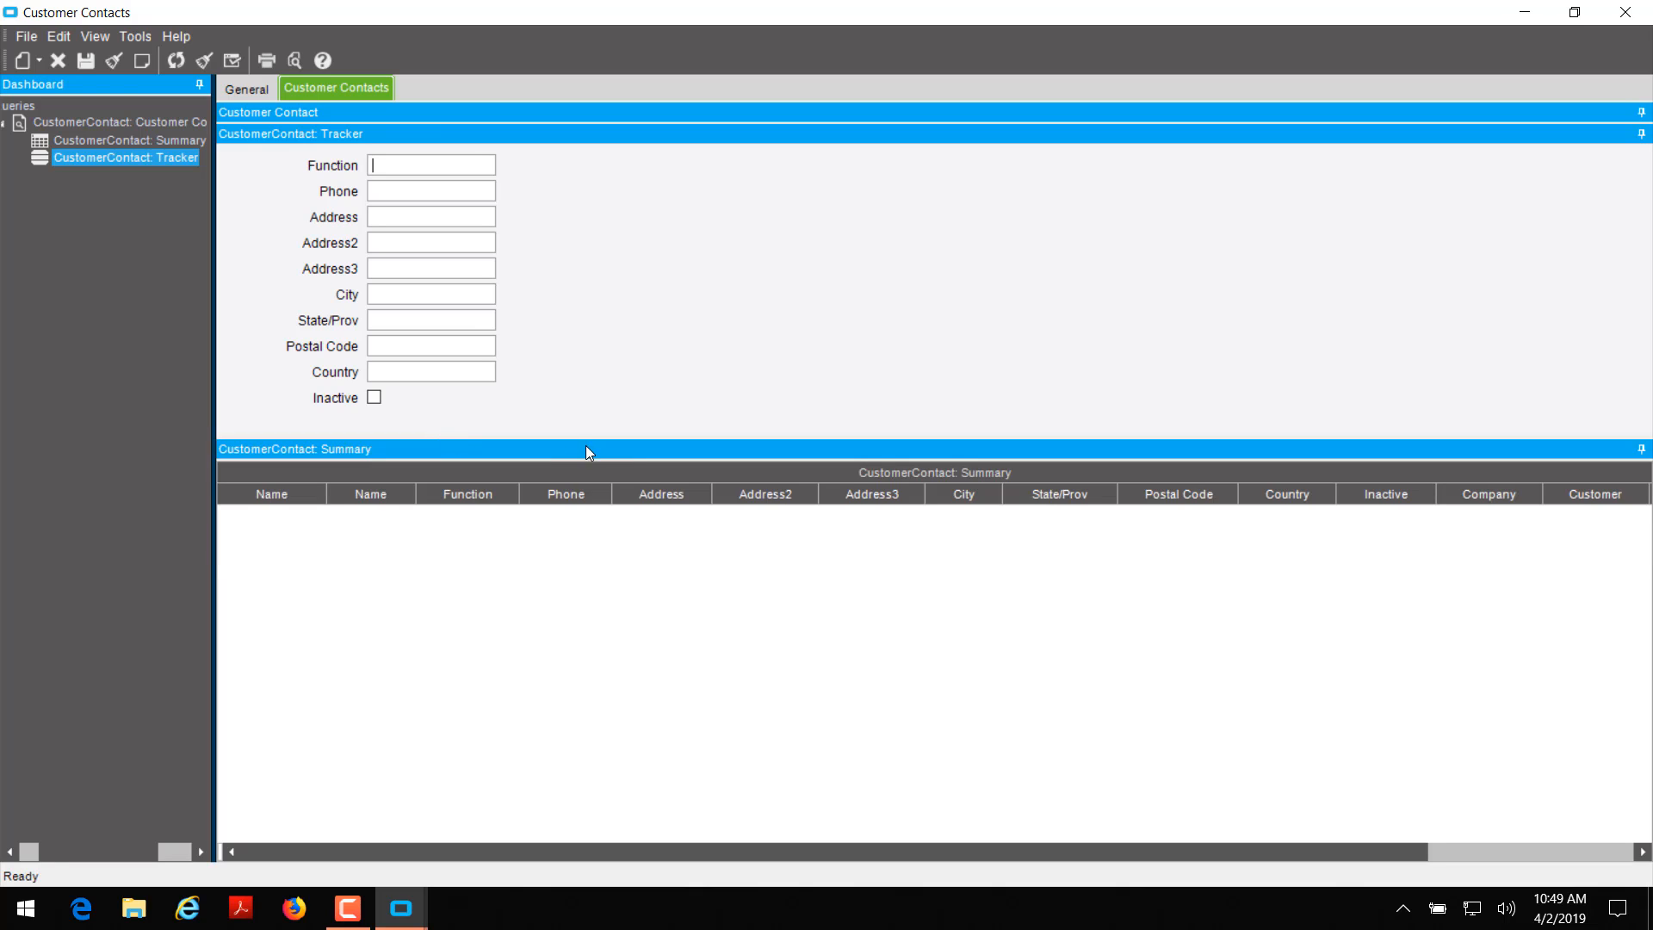
click(89, 61)
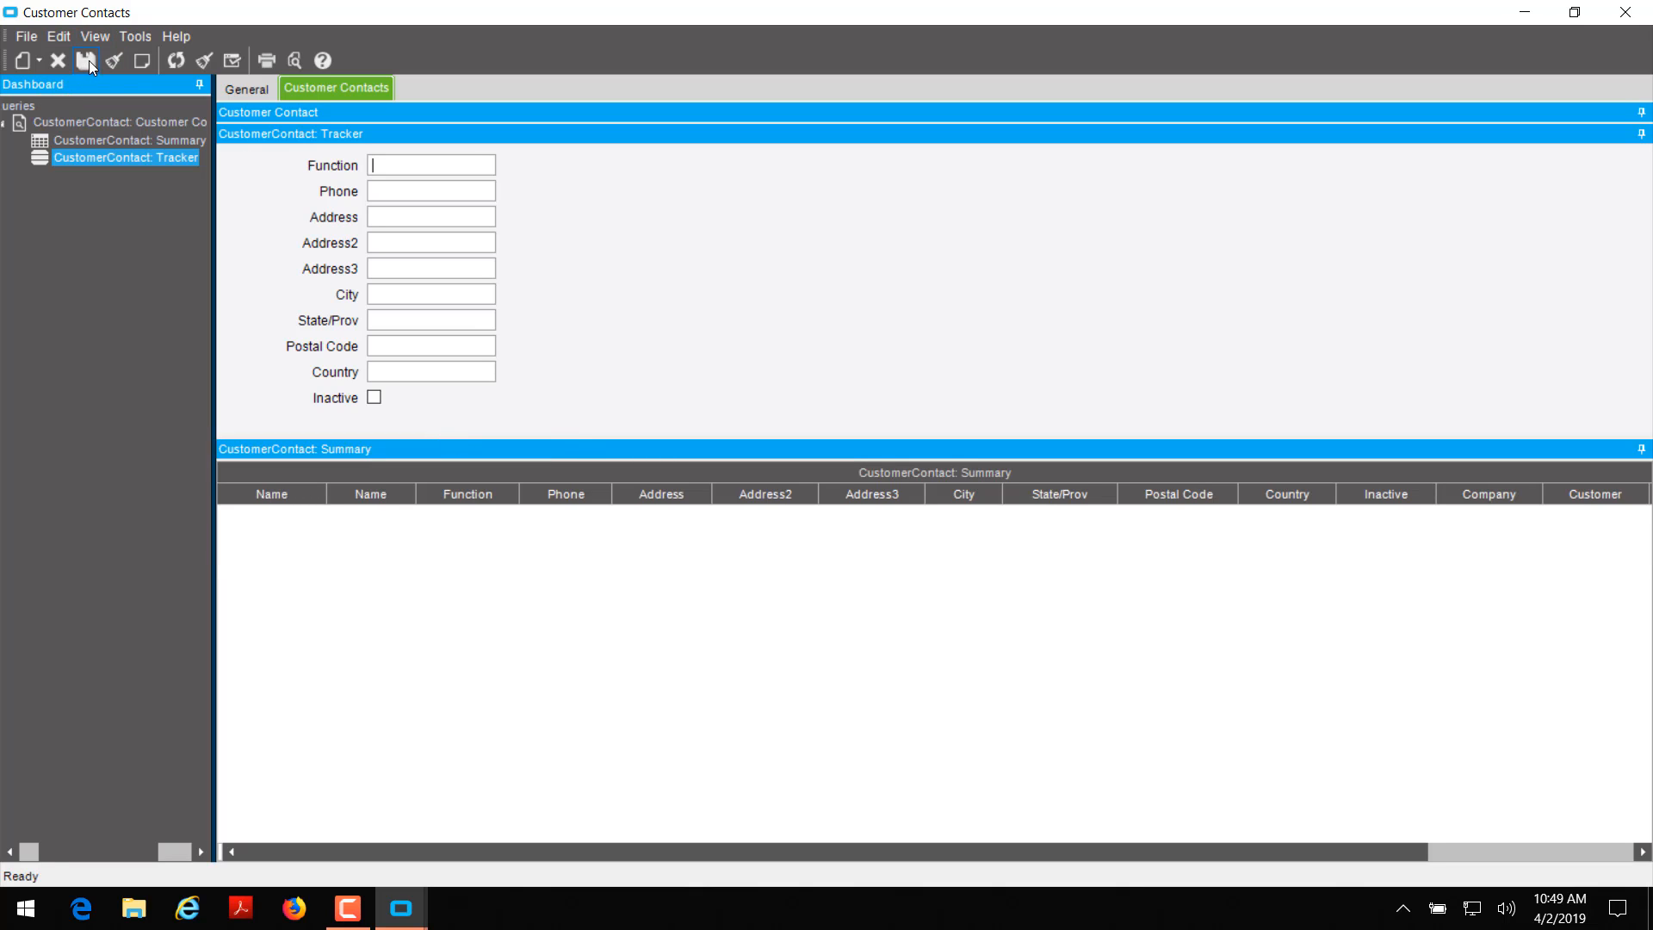
Enable Deploy Smart Client Application in the deployment options, launch the test application and load the contacts for CustID DALTON.
click(134, 38)
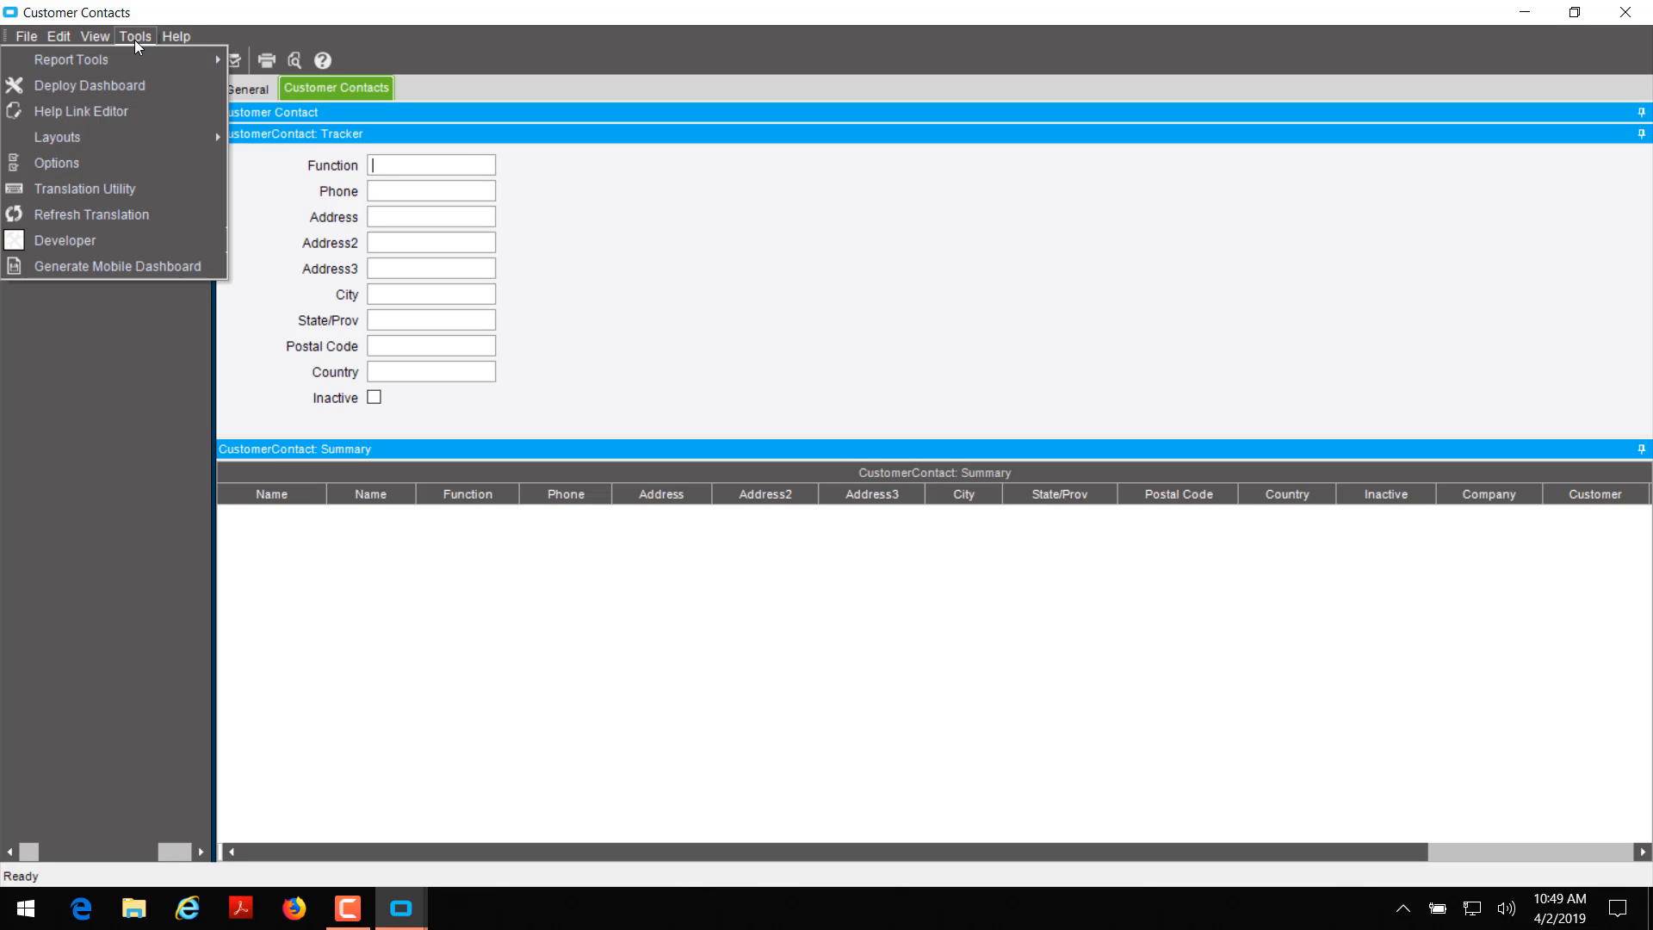
click(148, 86)
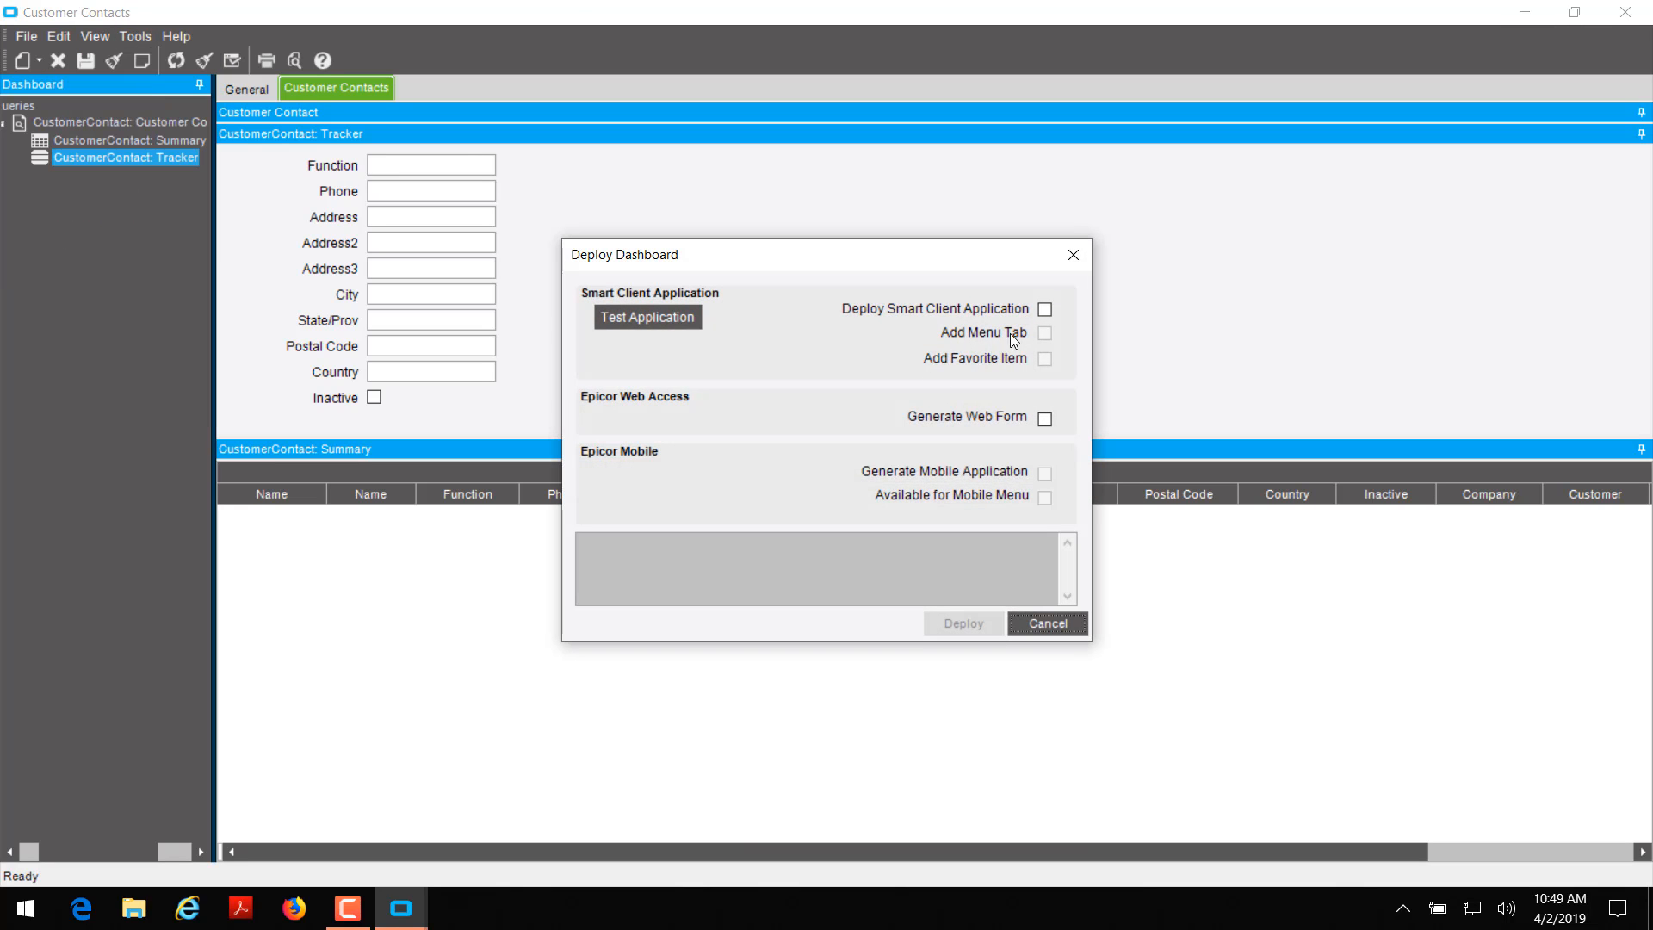
click(1045, 309)
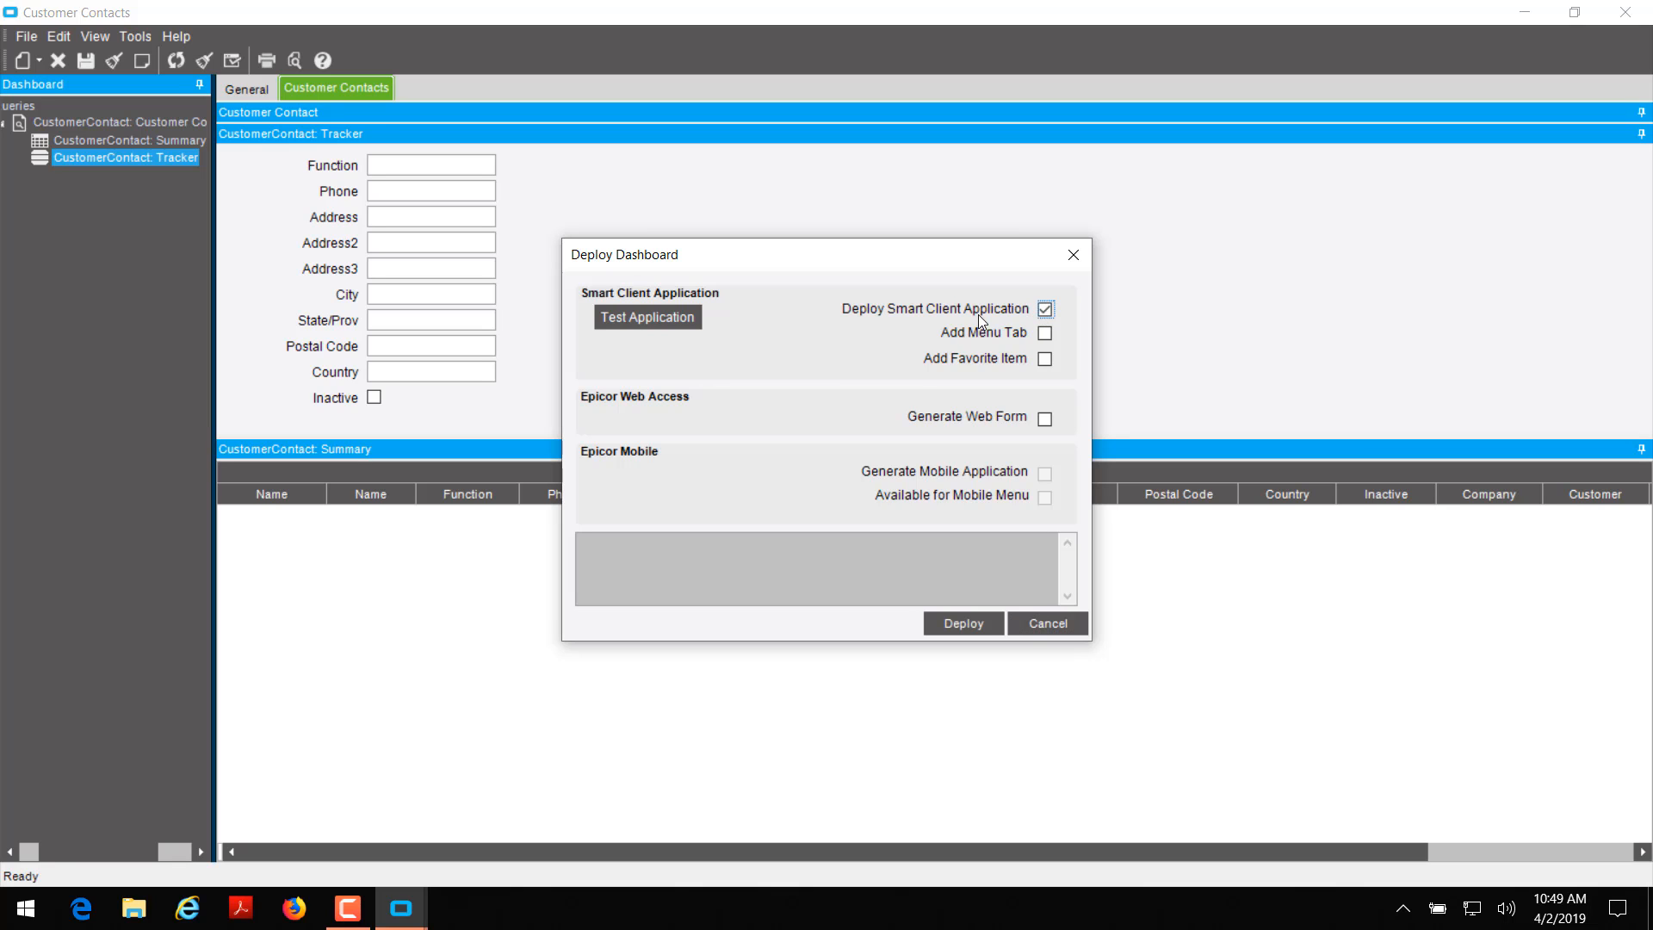
click(670, 312)
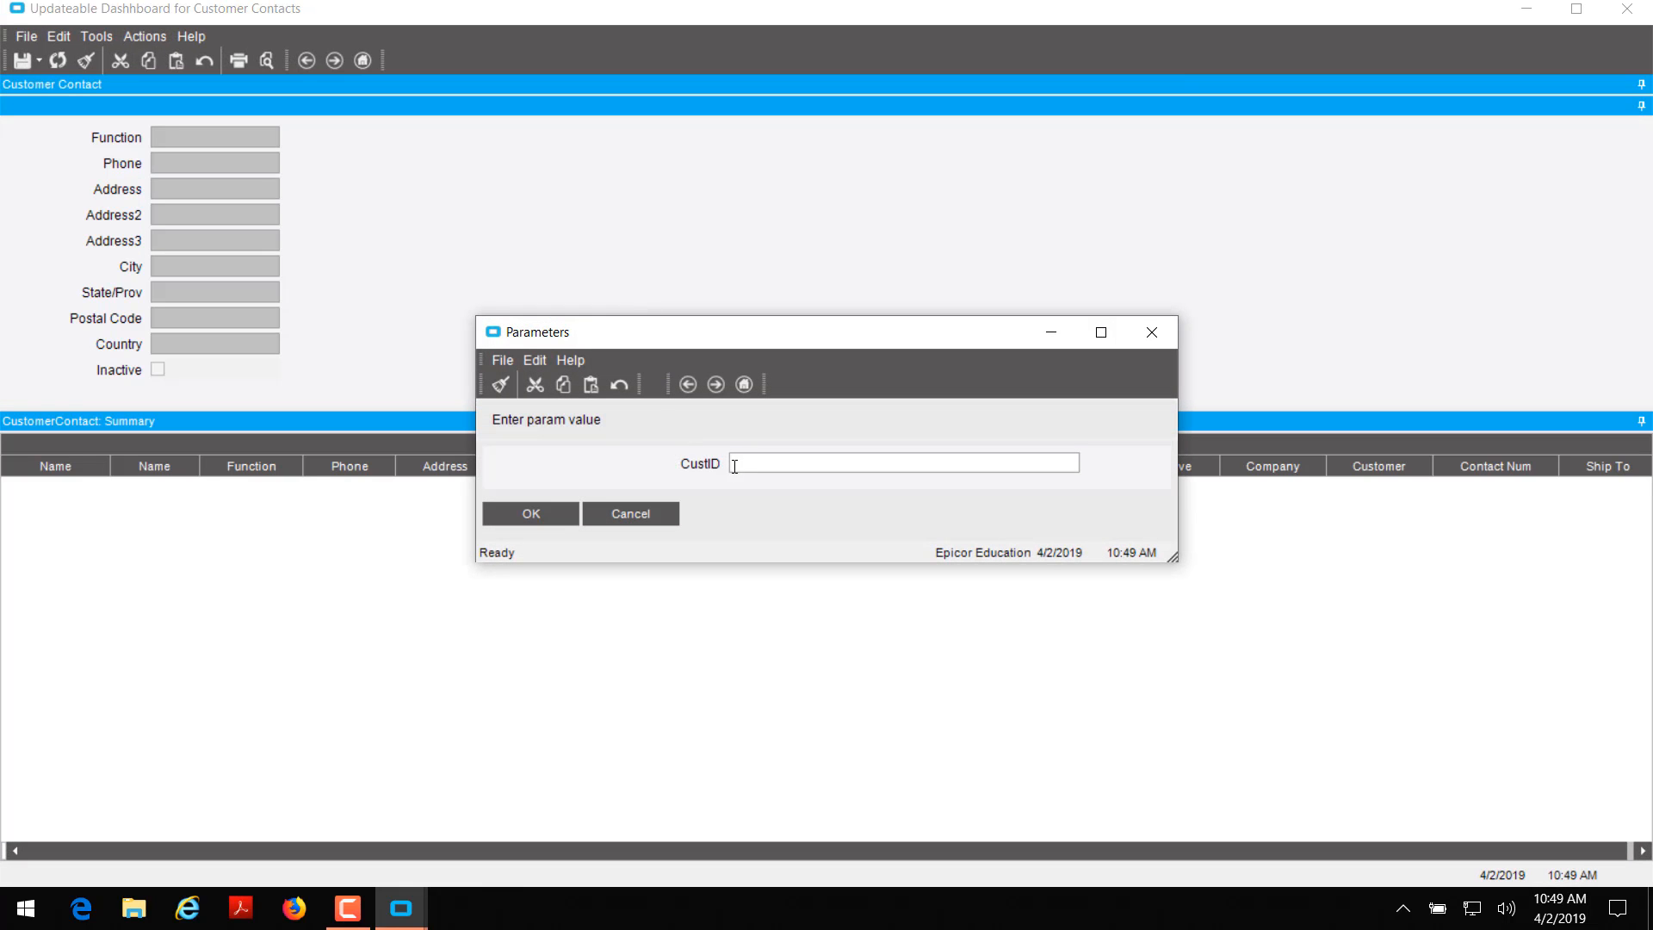
text(DALTON)
click(555, 521)
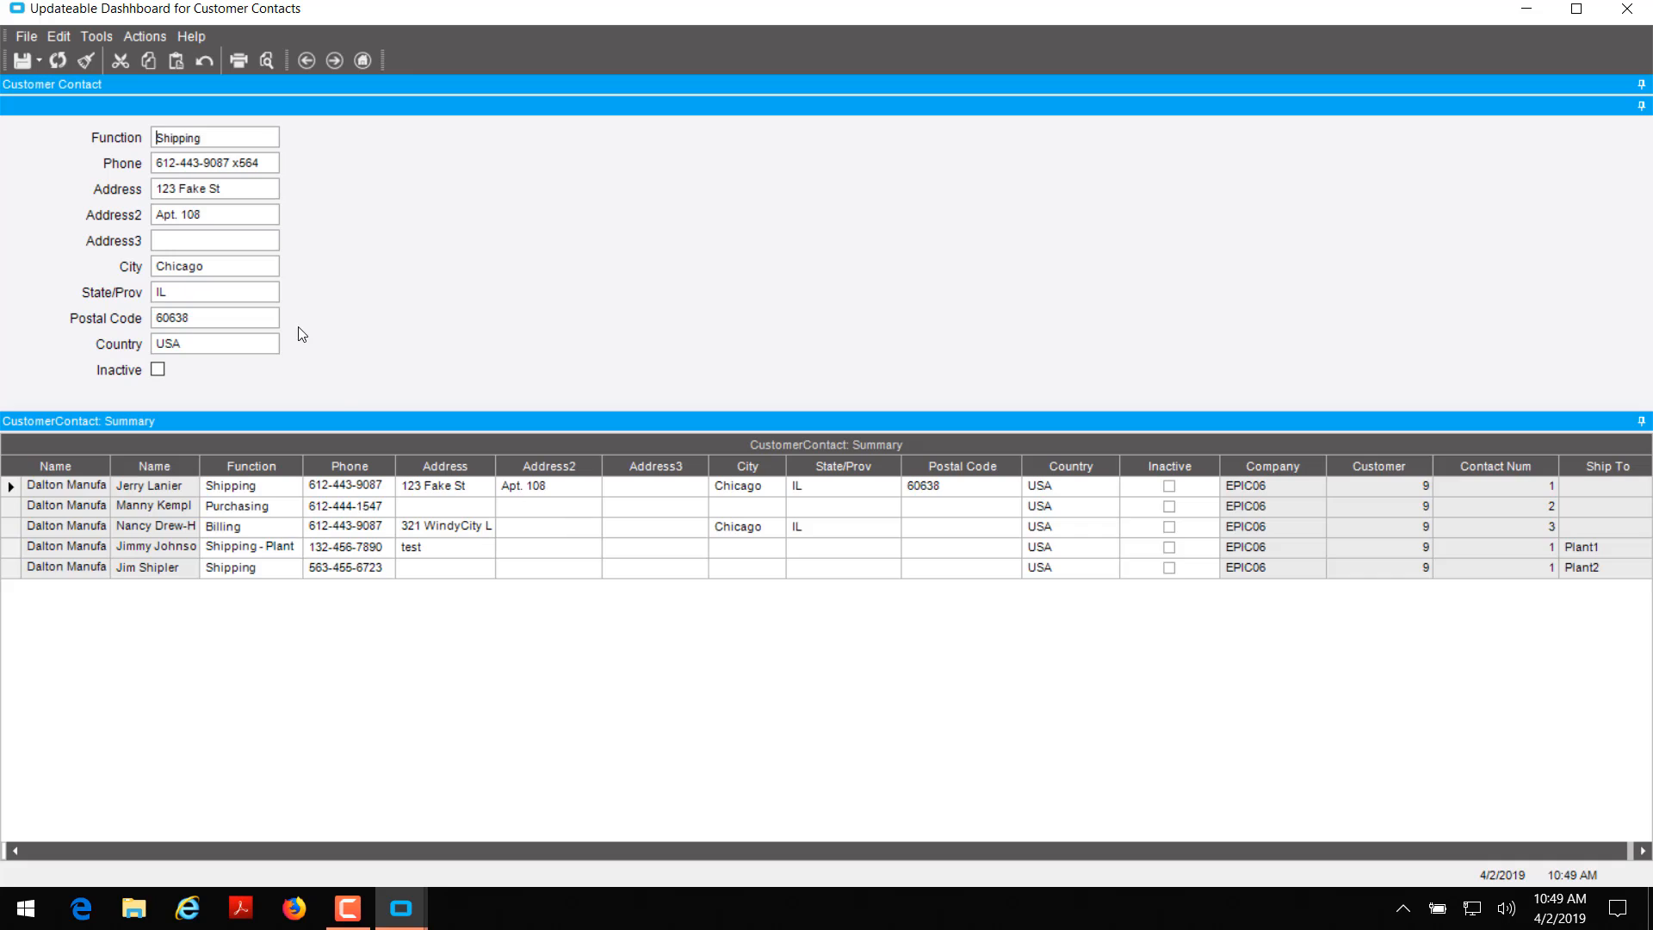
Enter a street address for the Purchasing contact through the tracker and save it, closing the test application and the deployment dialog.
click(7, 510)
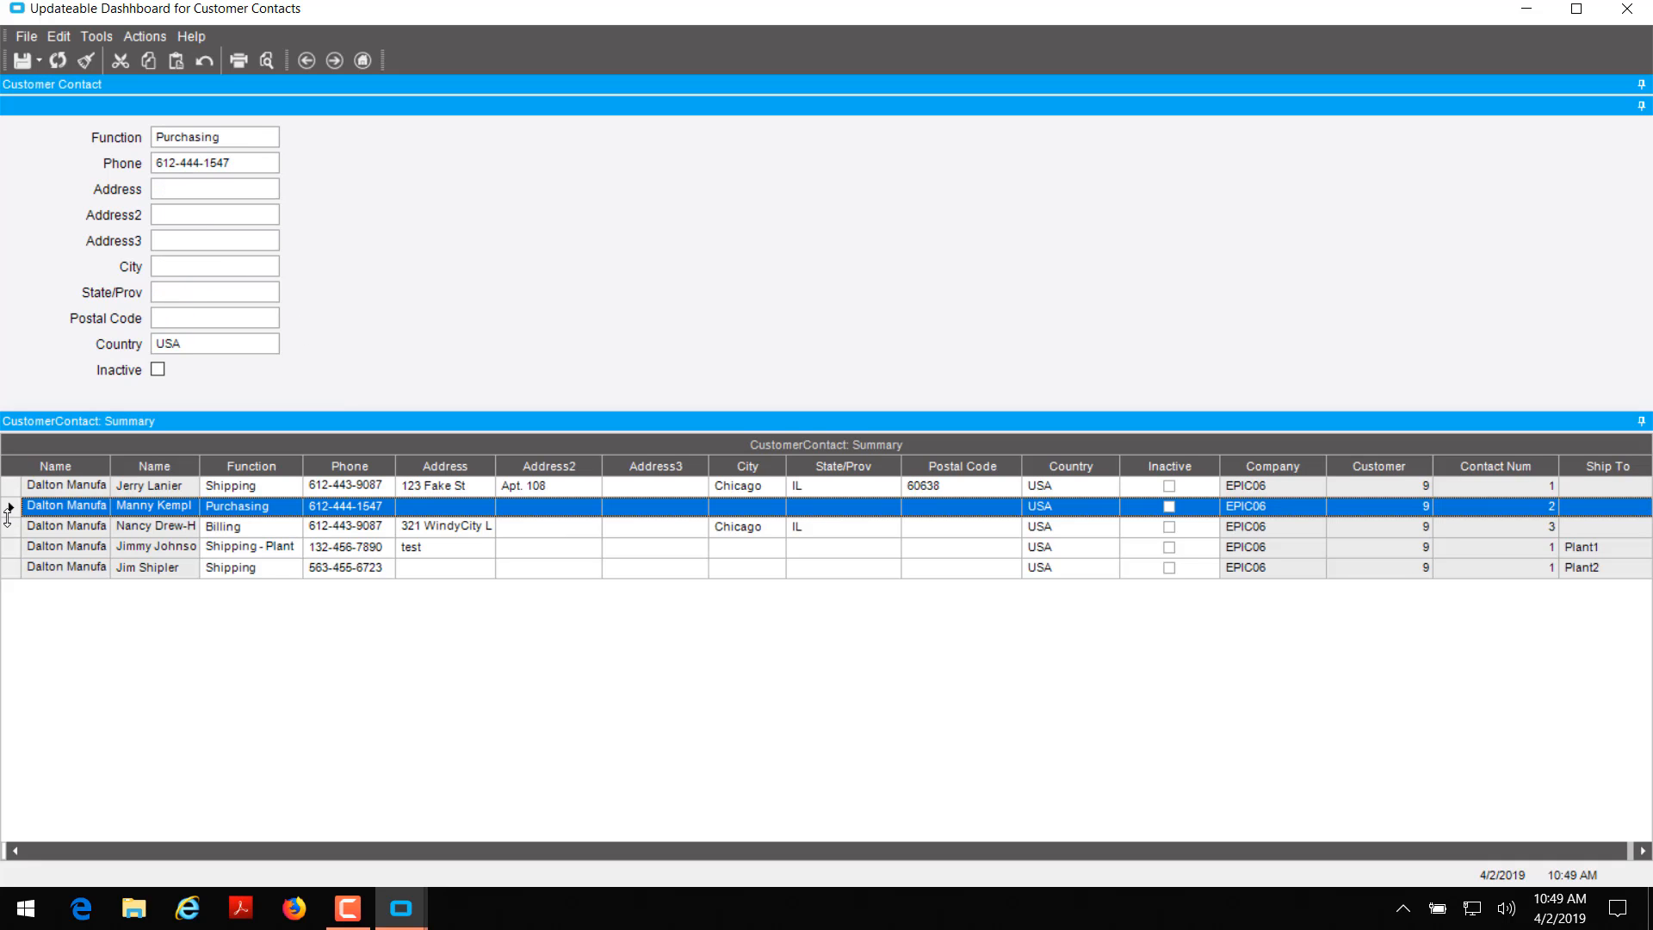
click(188, 189)
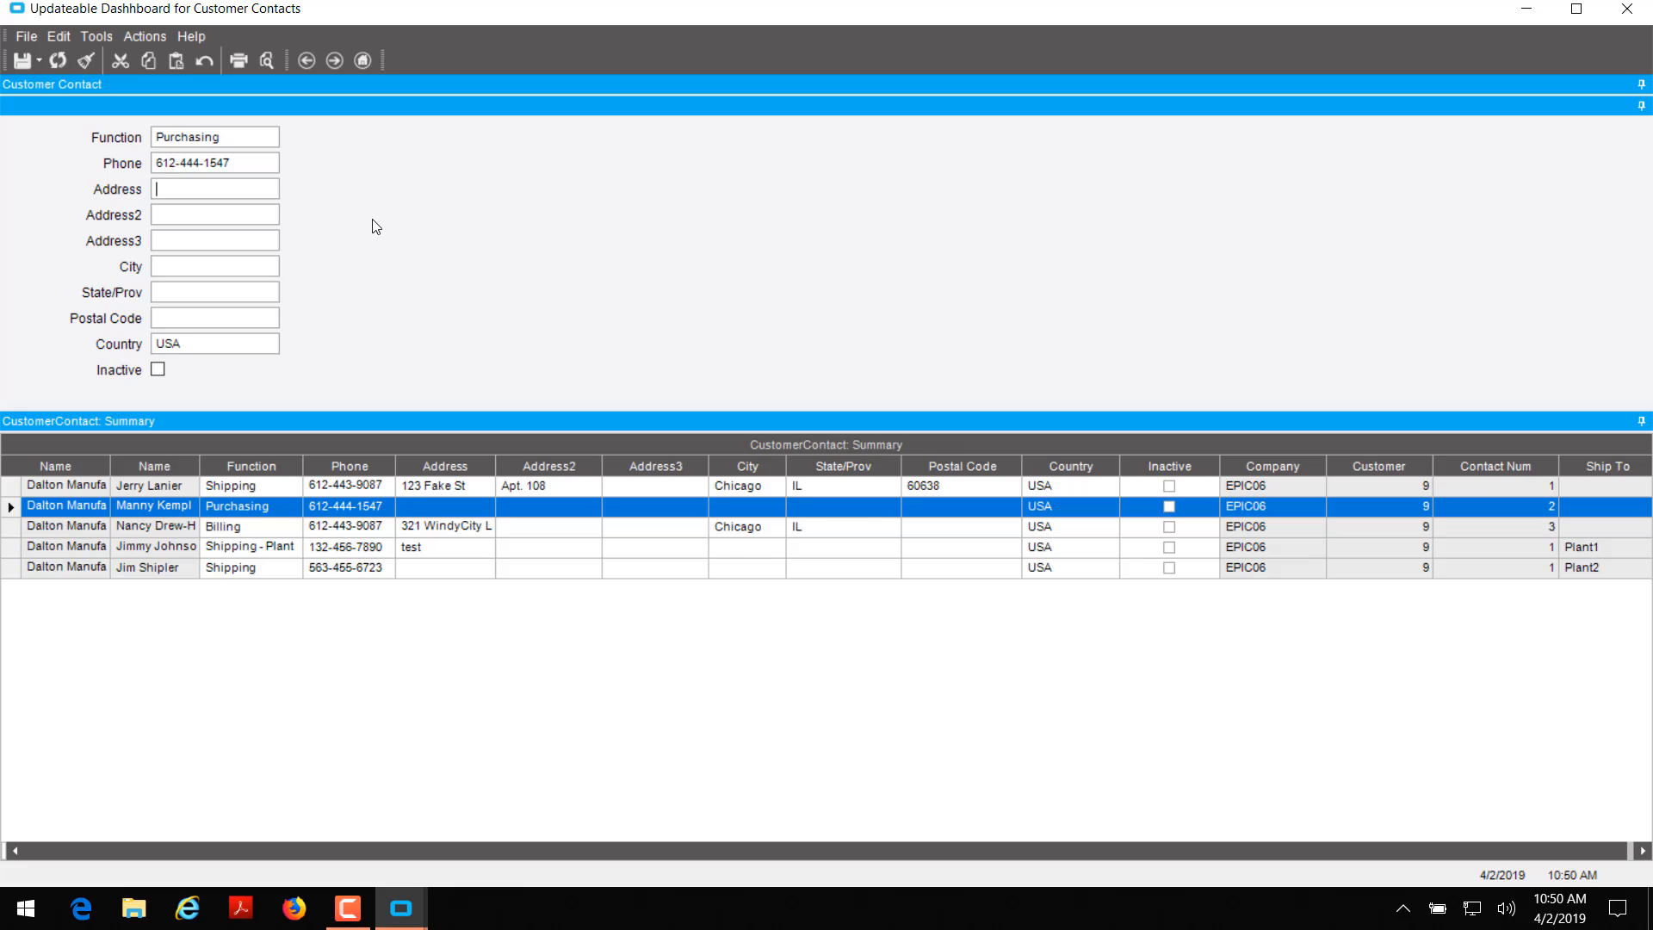
text(123 Happy Ln)
click(23, 66)
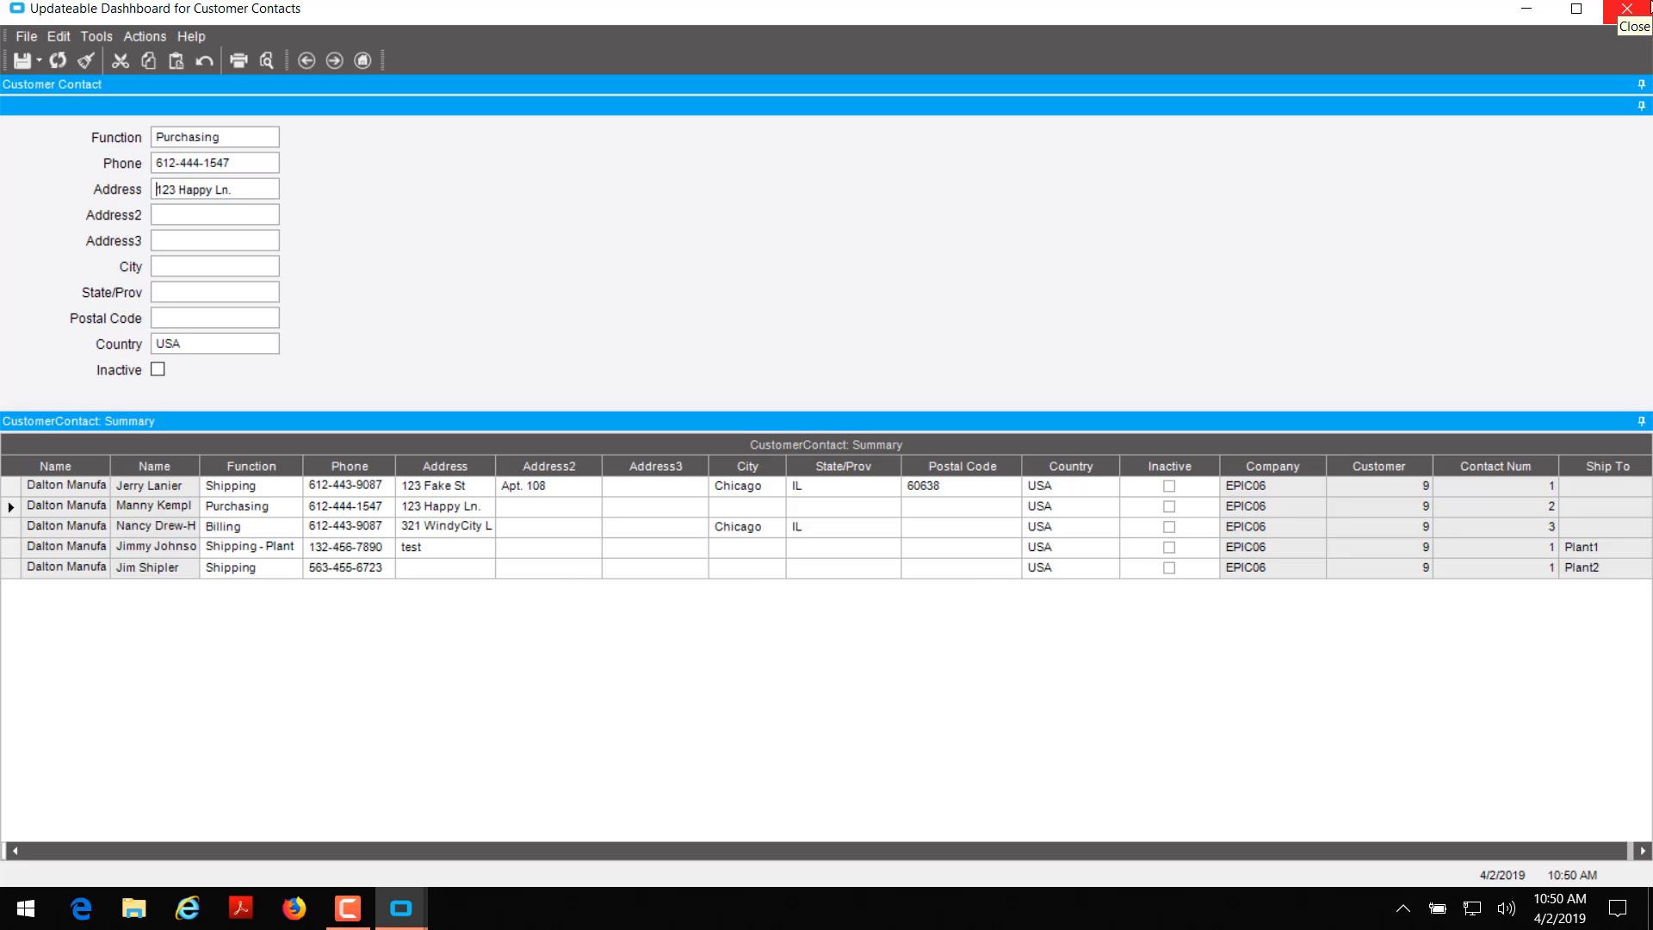
click(1649, 7)
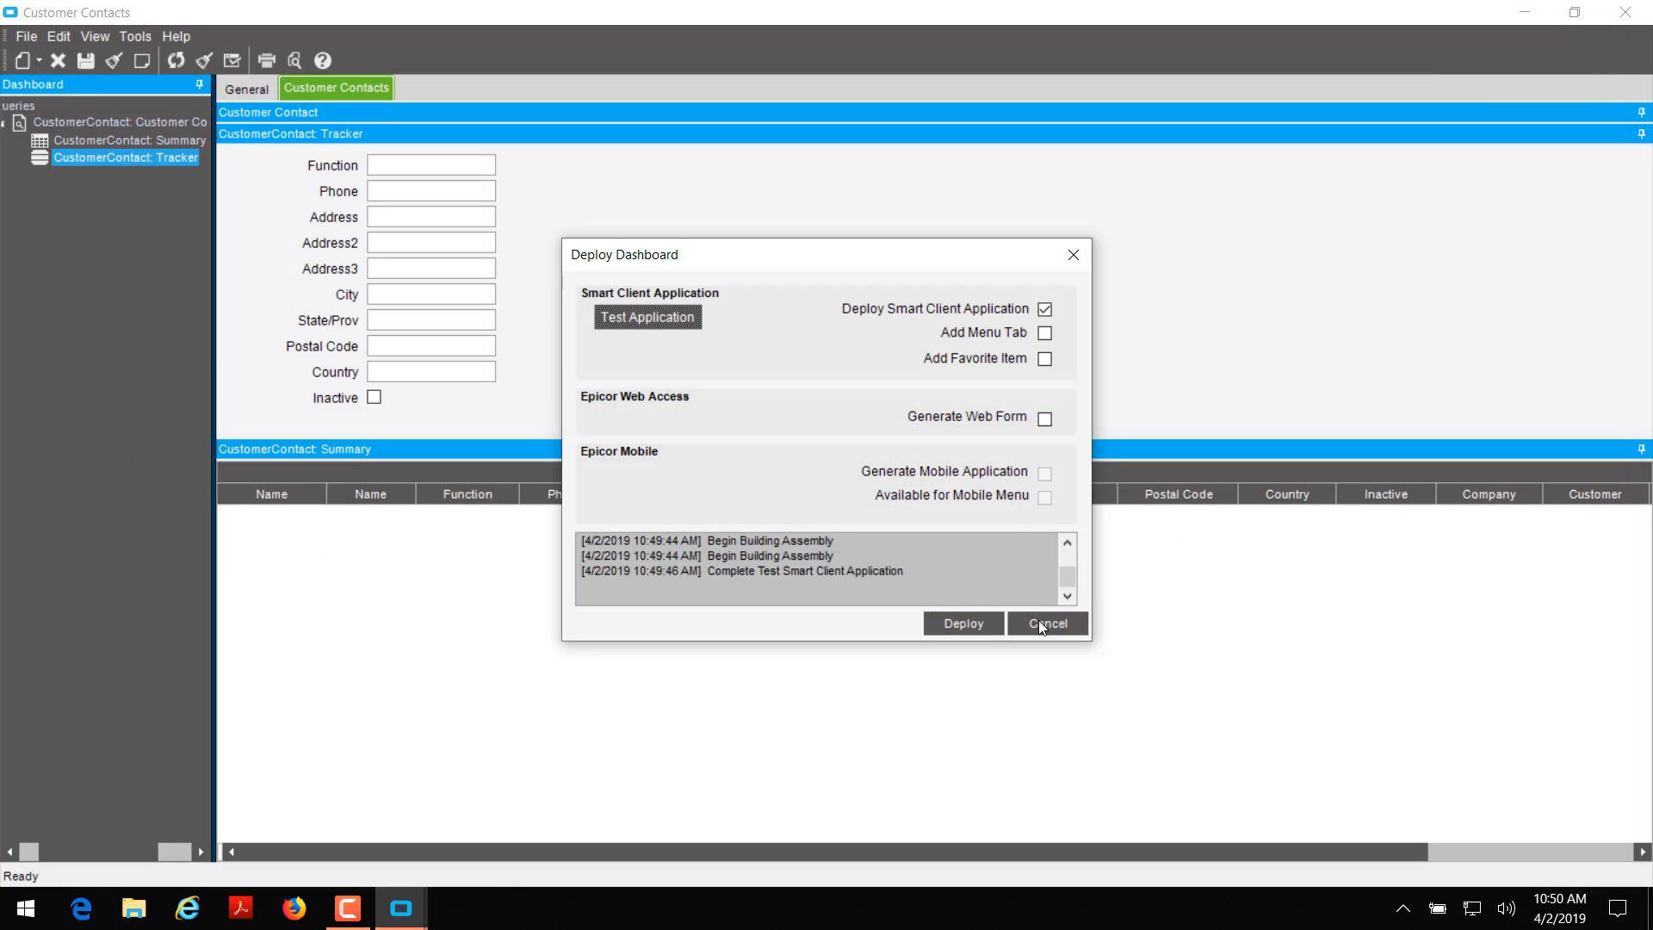
click(1038, 621)
Disable Prompt in the summary grid properties for every updatable column, from Function through Inactive, and apply the change.
click(171, 141)
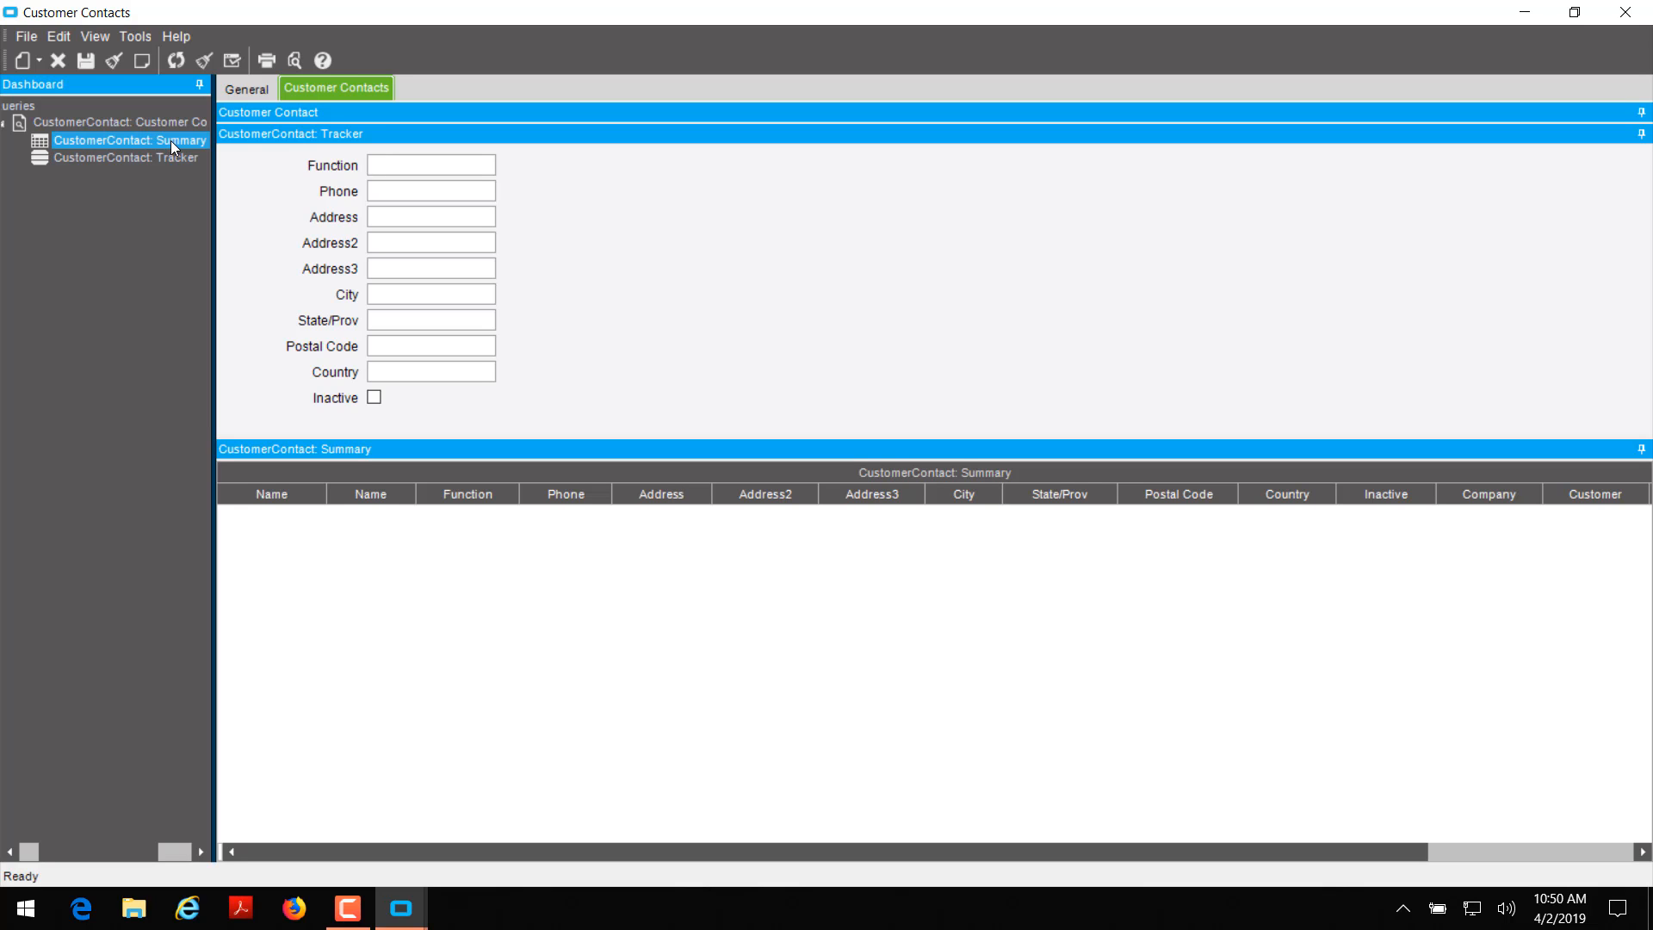
right_click(171, 141)
click(140, 159)
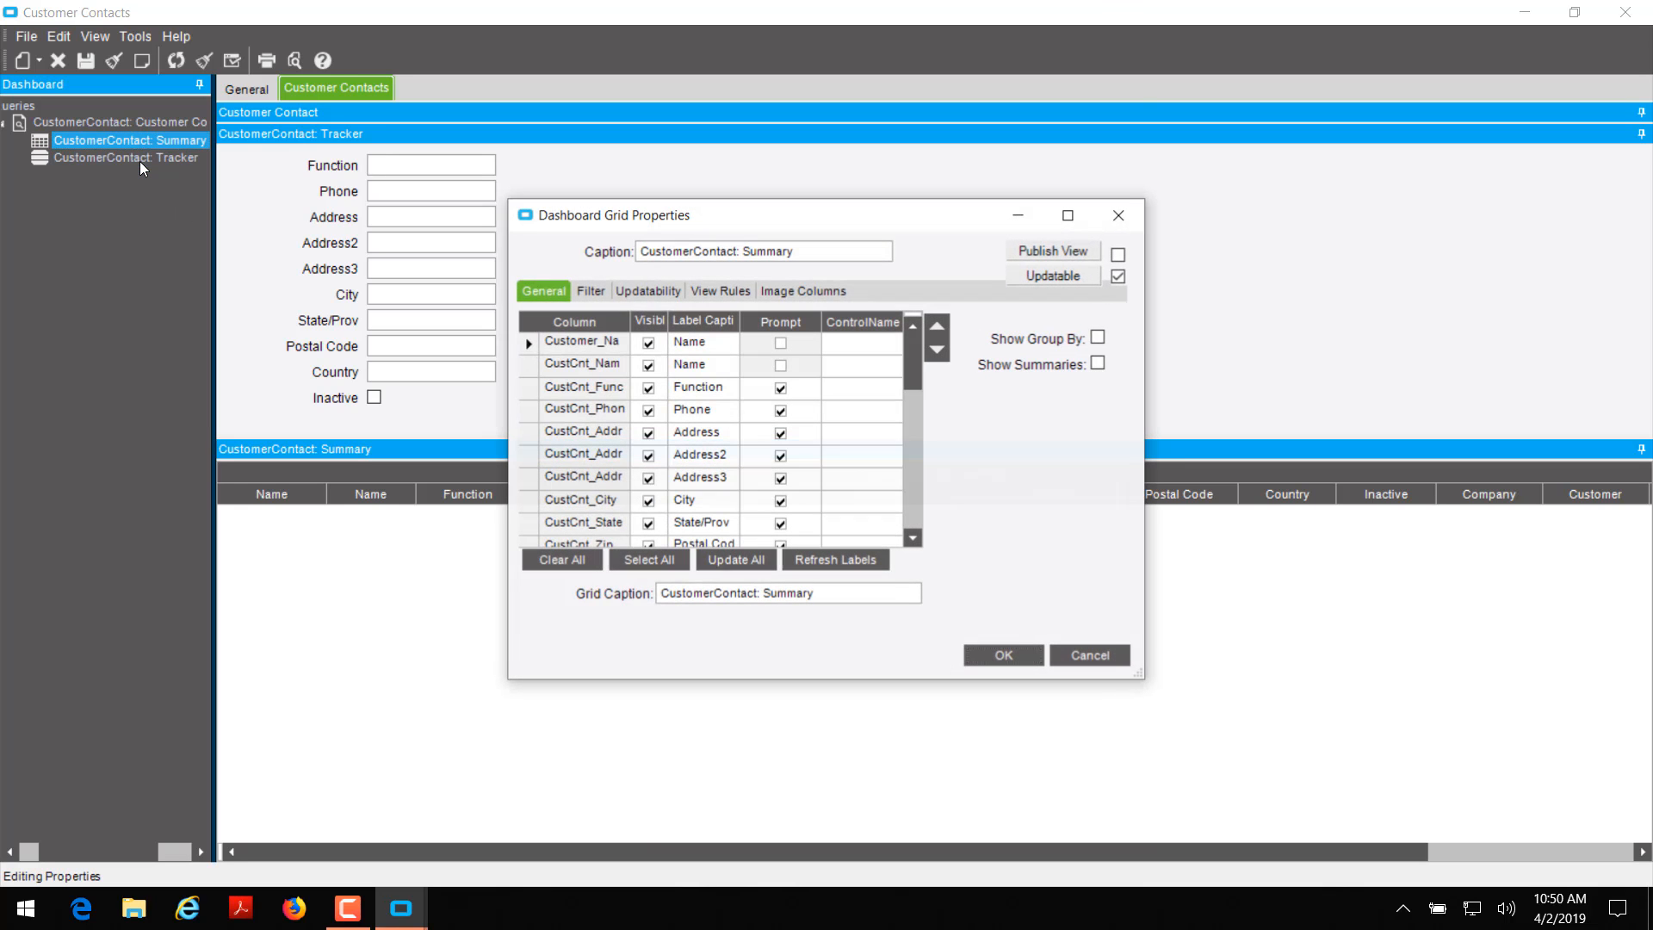
click(781, 388)
click(781, 411)
click(781, 433)
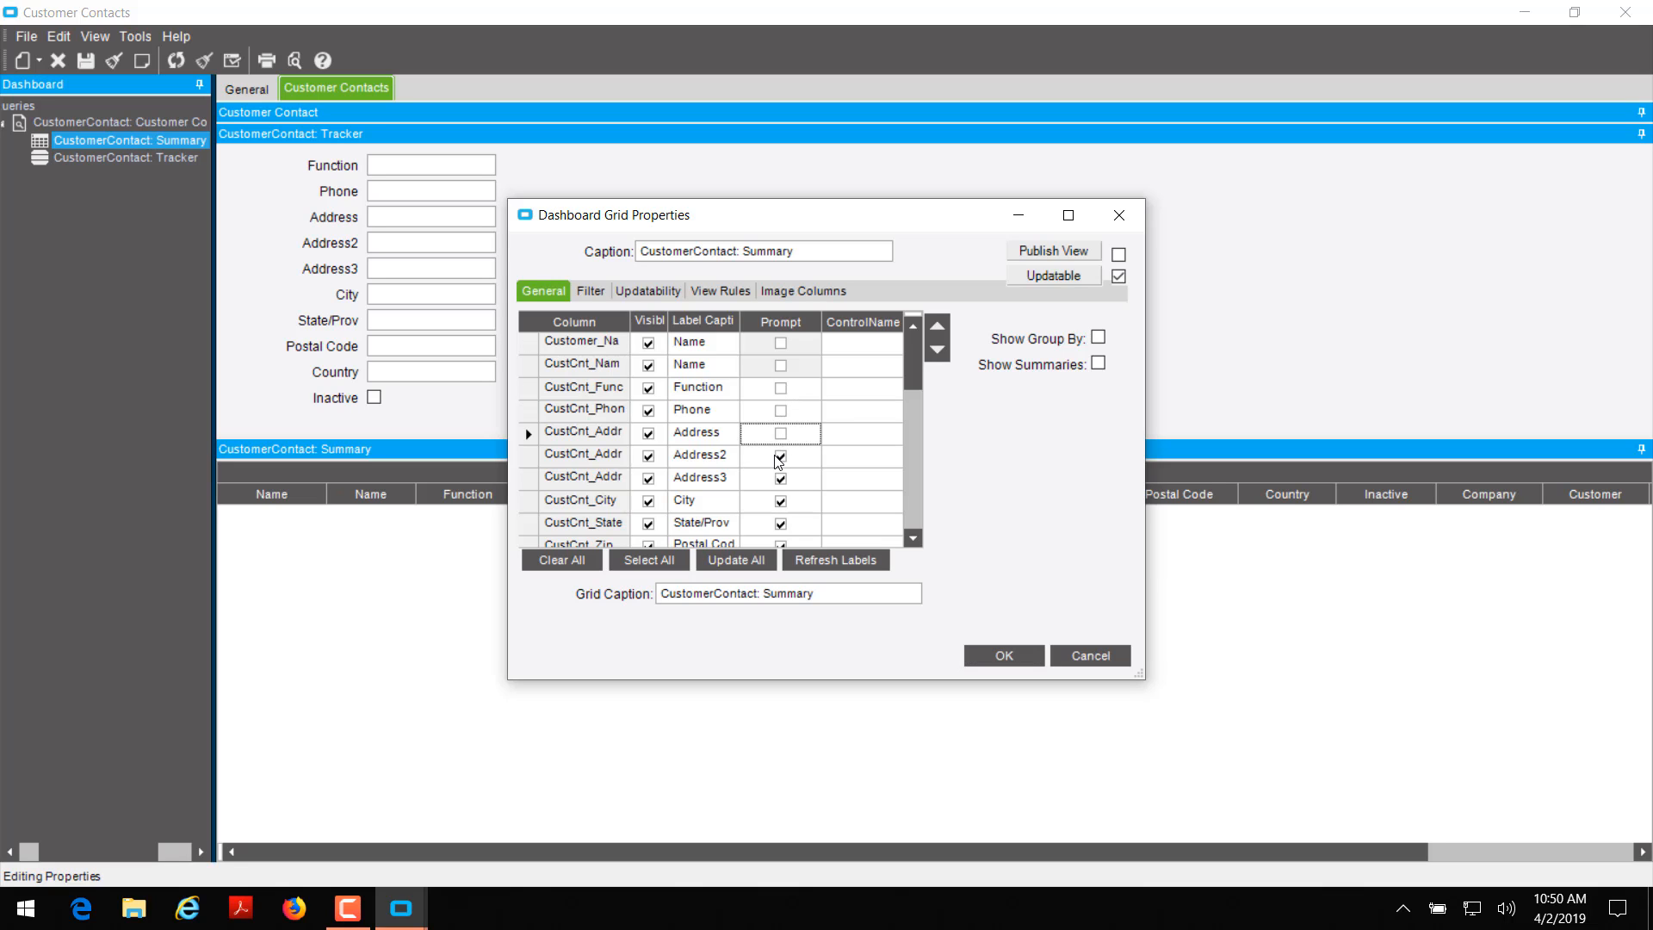
click(781, 455)
scroll(786, 457, down, 1)
click(780, 410)
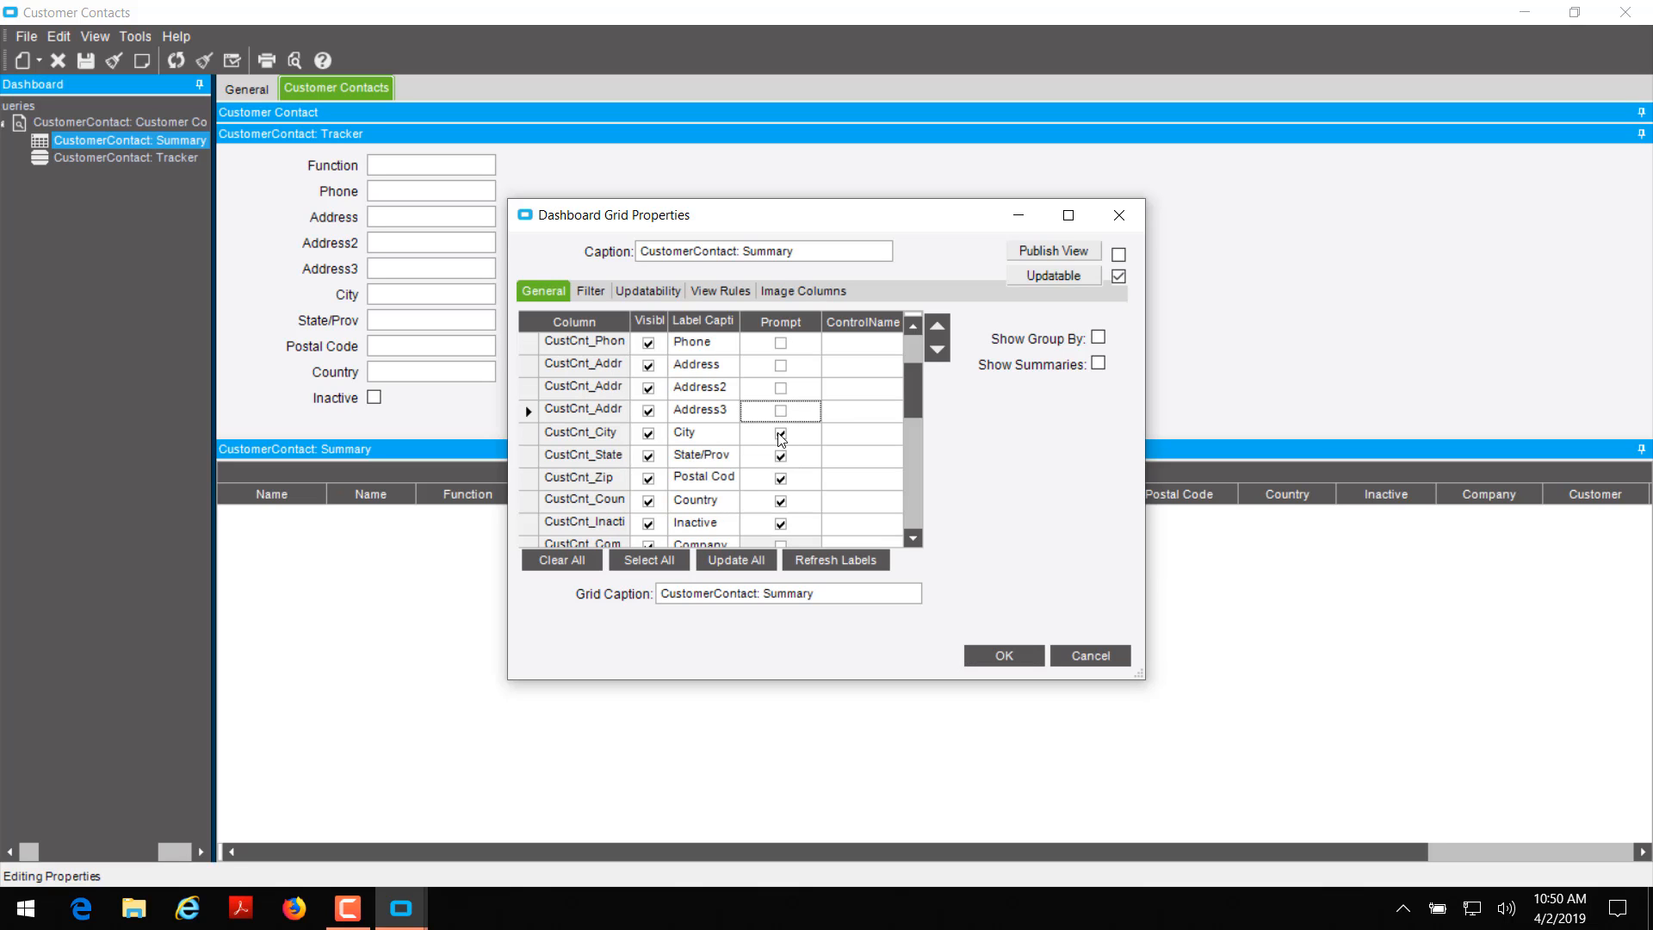
click(780, 433)
click(782, 456)
click(782, 478)
scroll(789, 486, down, 1)
click(781, 433)
click(781, 456)
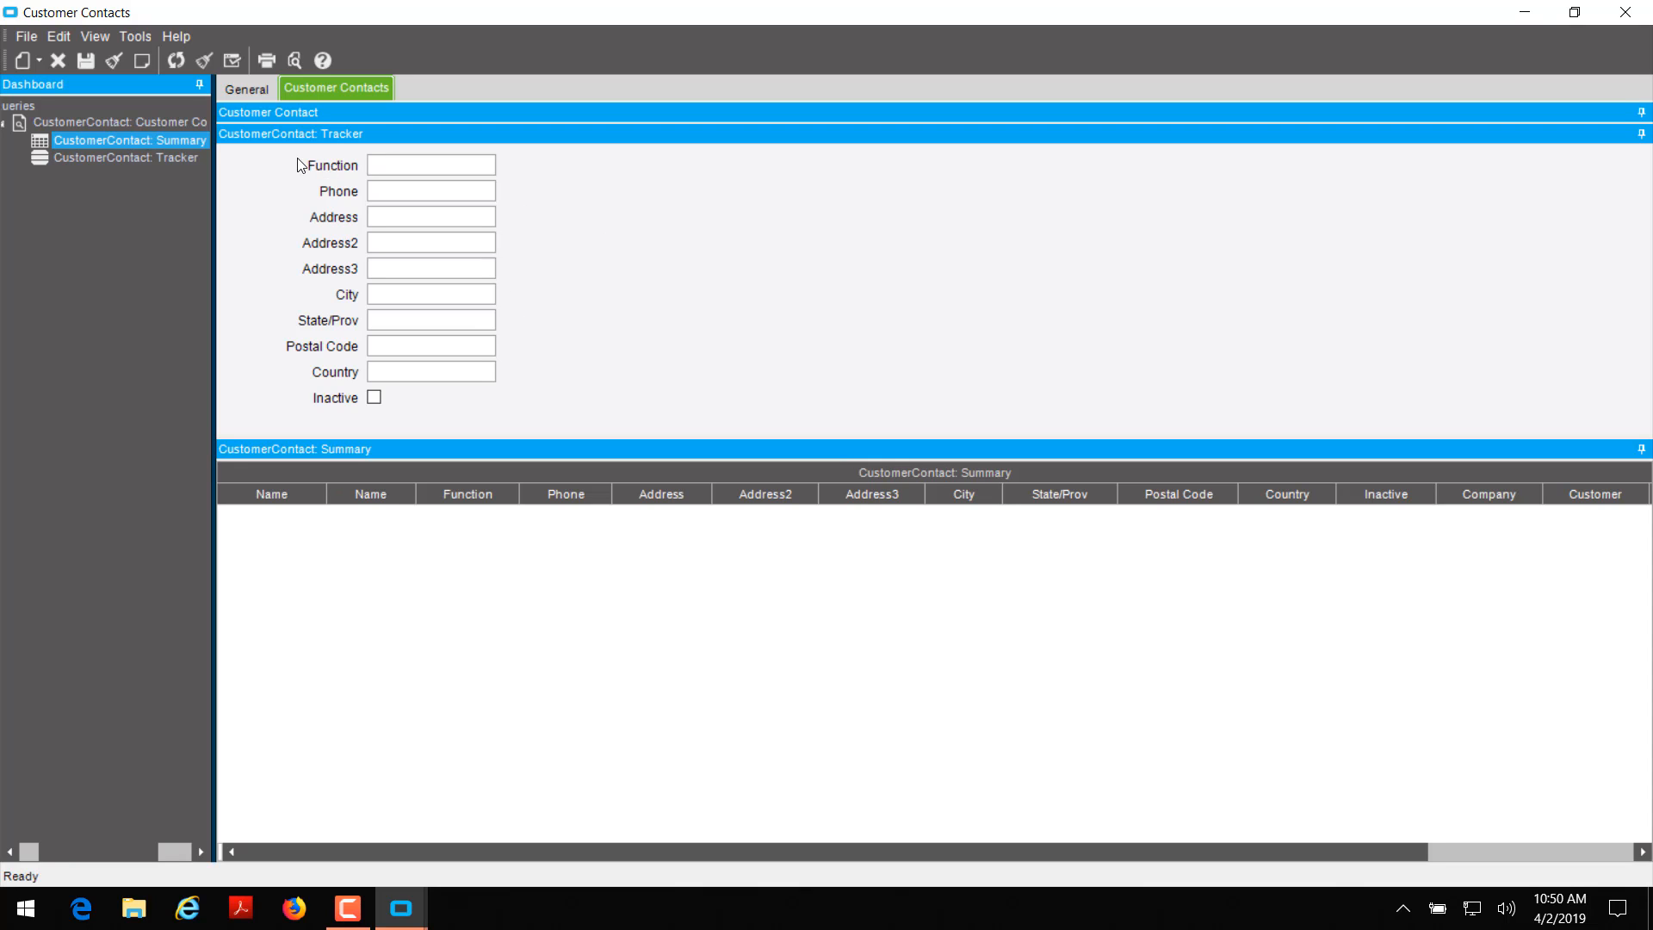
Enable Deploy Smart Client Application in the deployment options and deploy the dashboard.
click(135, 36)
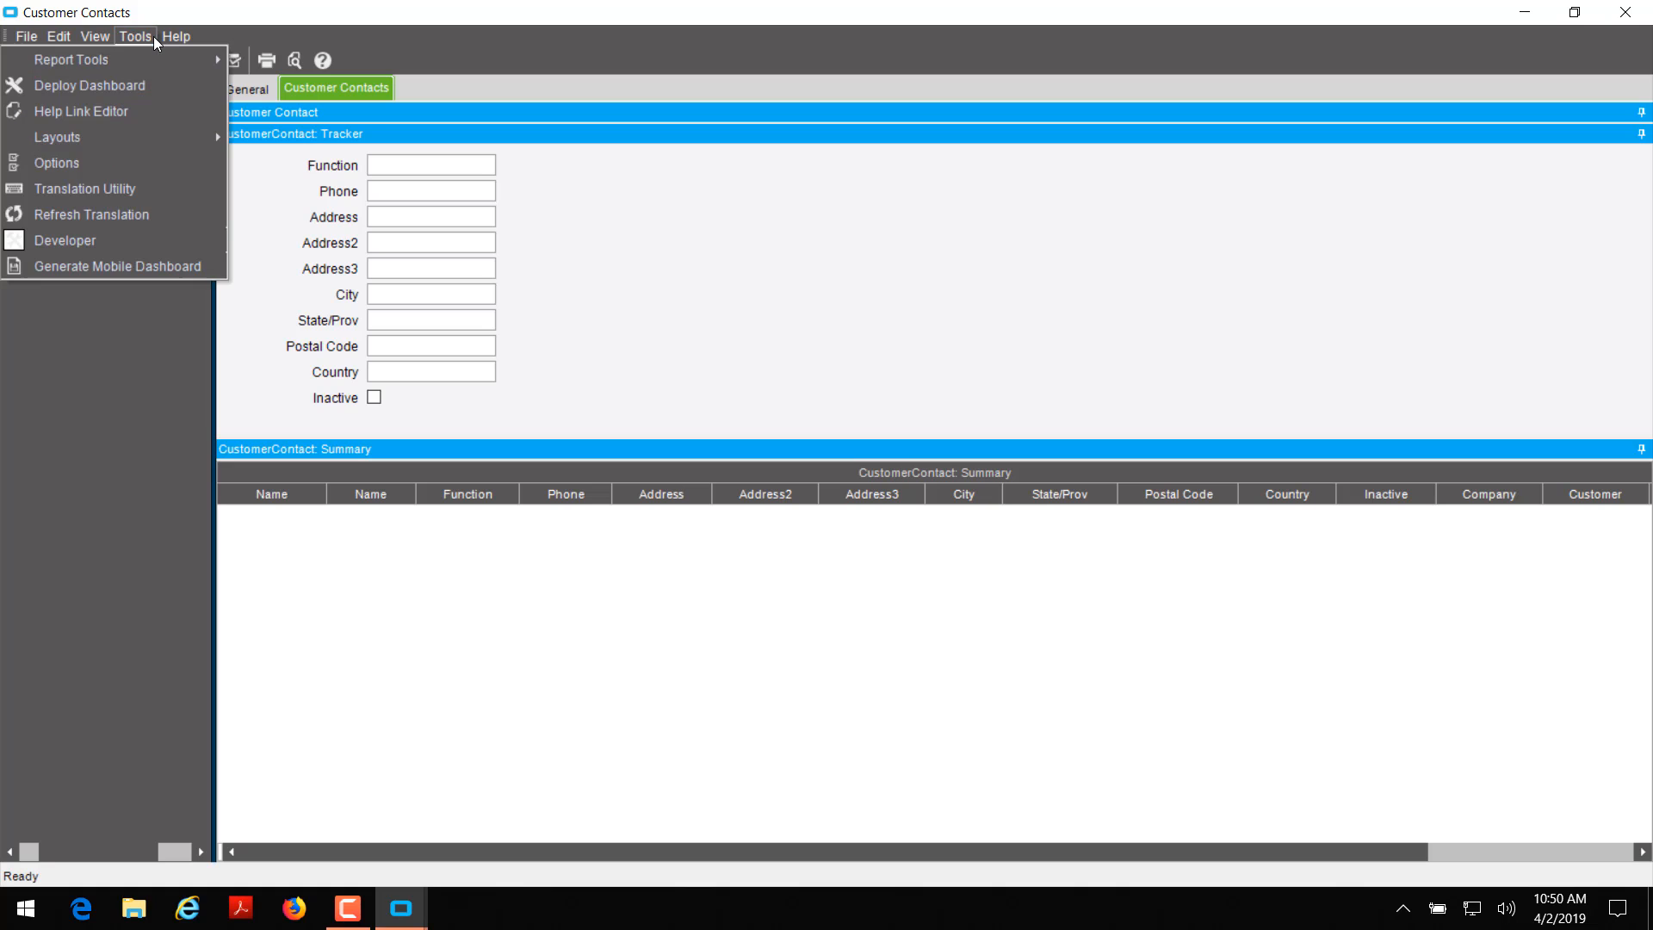
click(118, 86)
click(1044, 309)
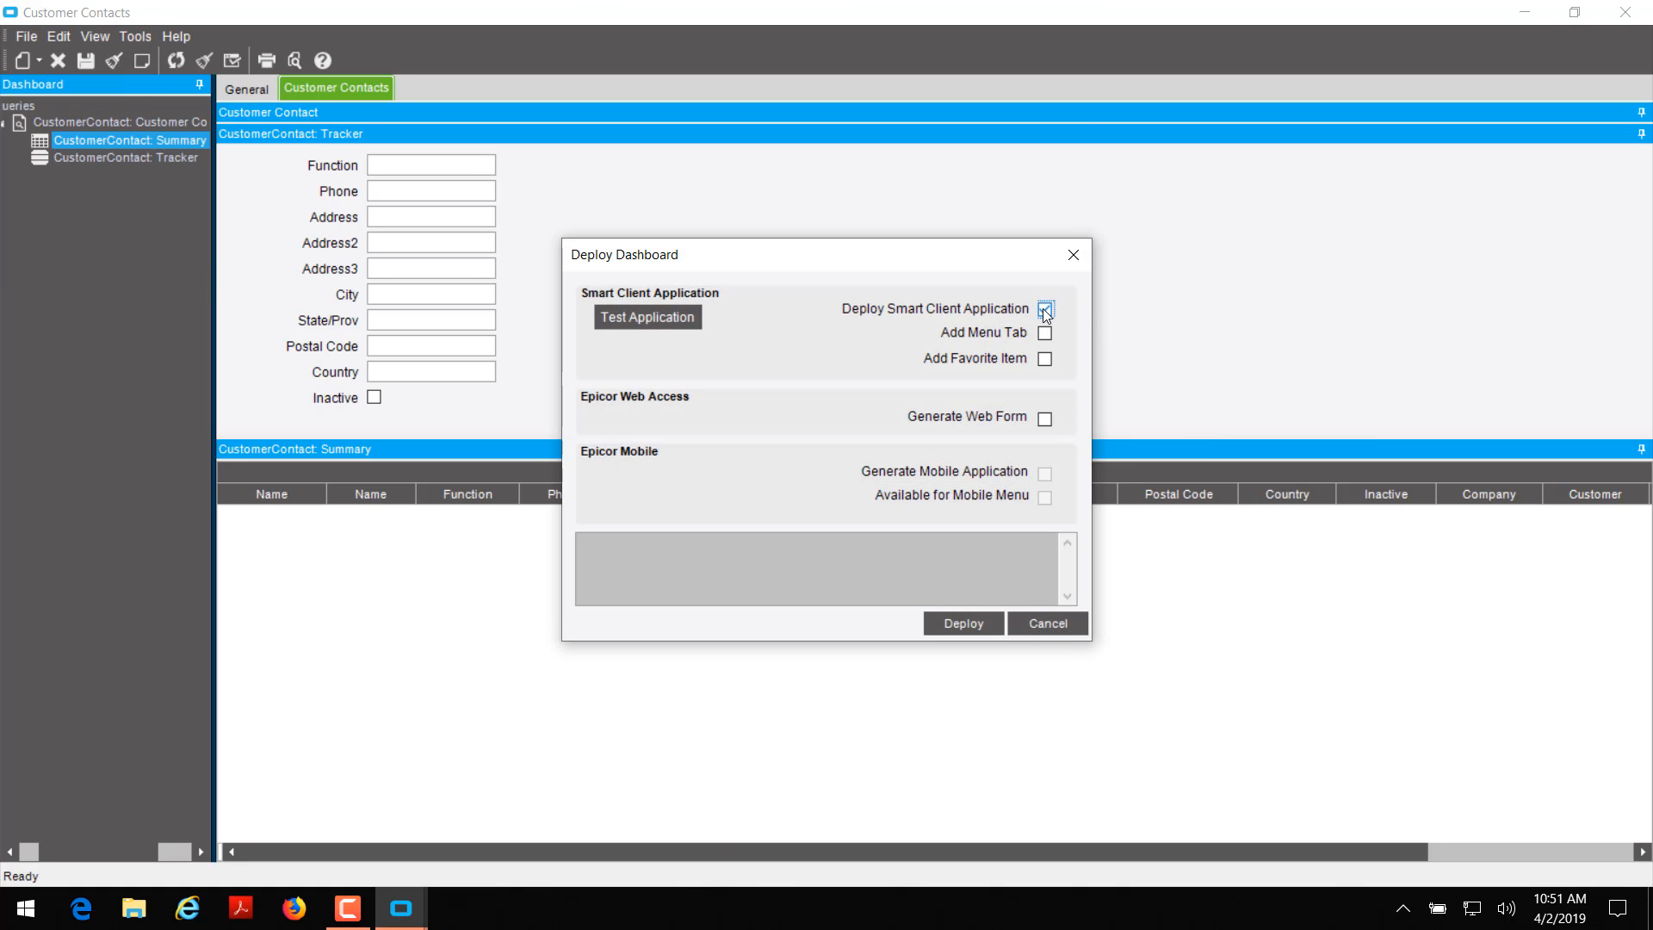
click(957, 622)
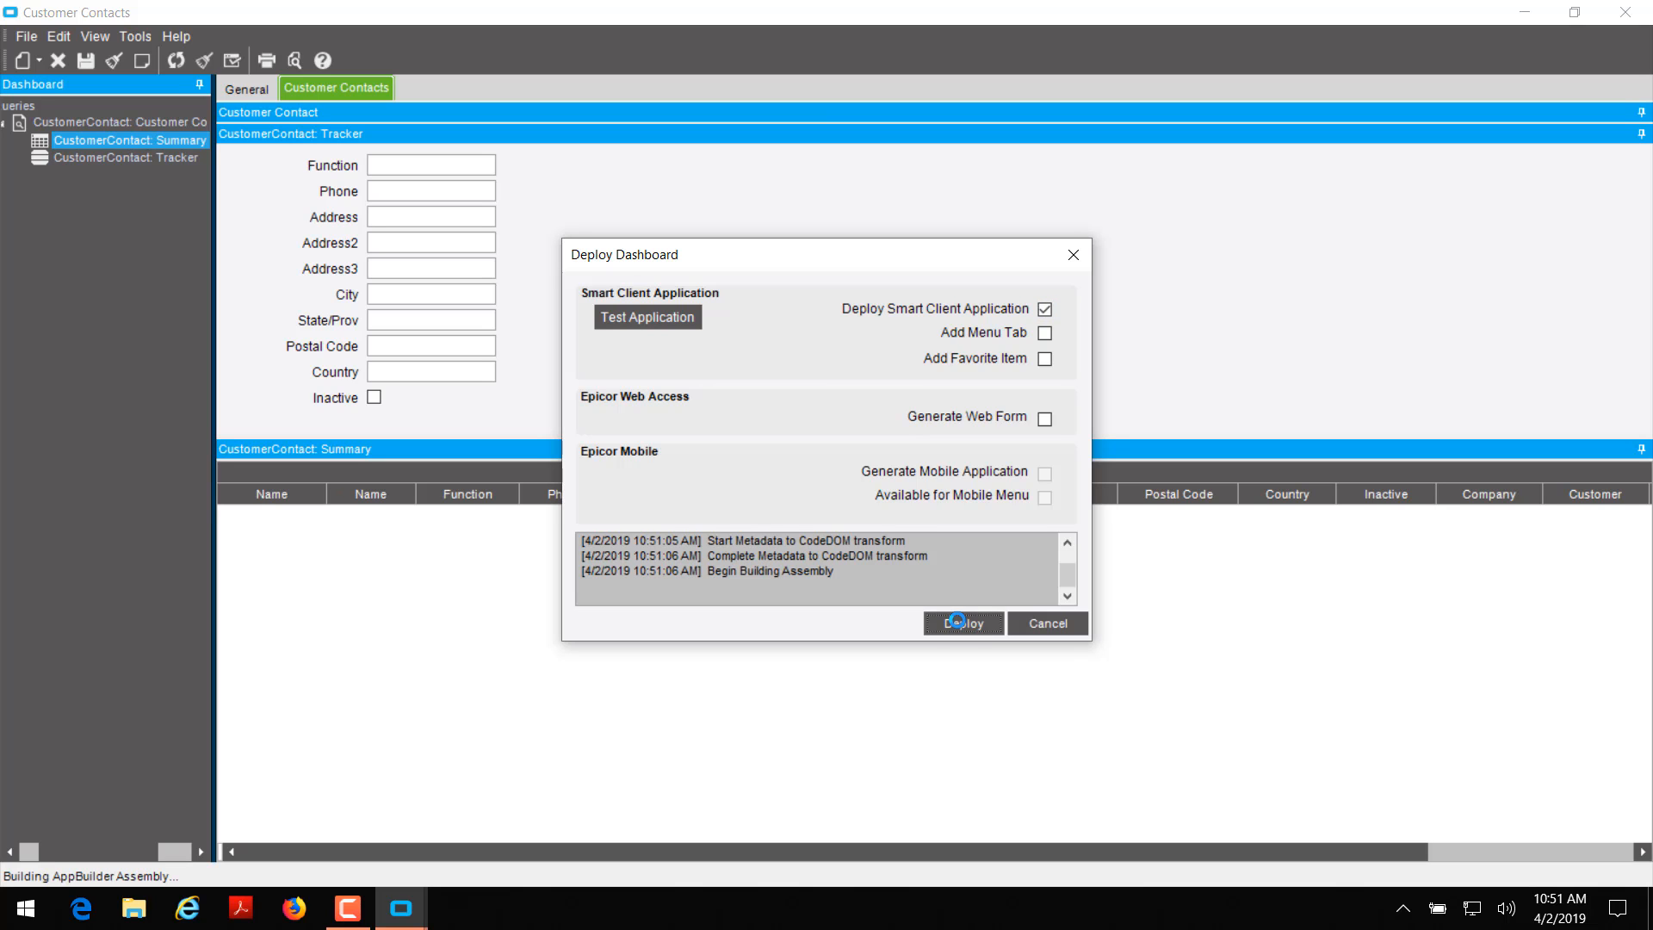